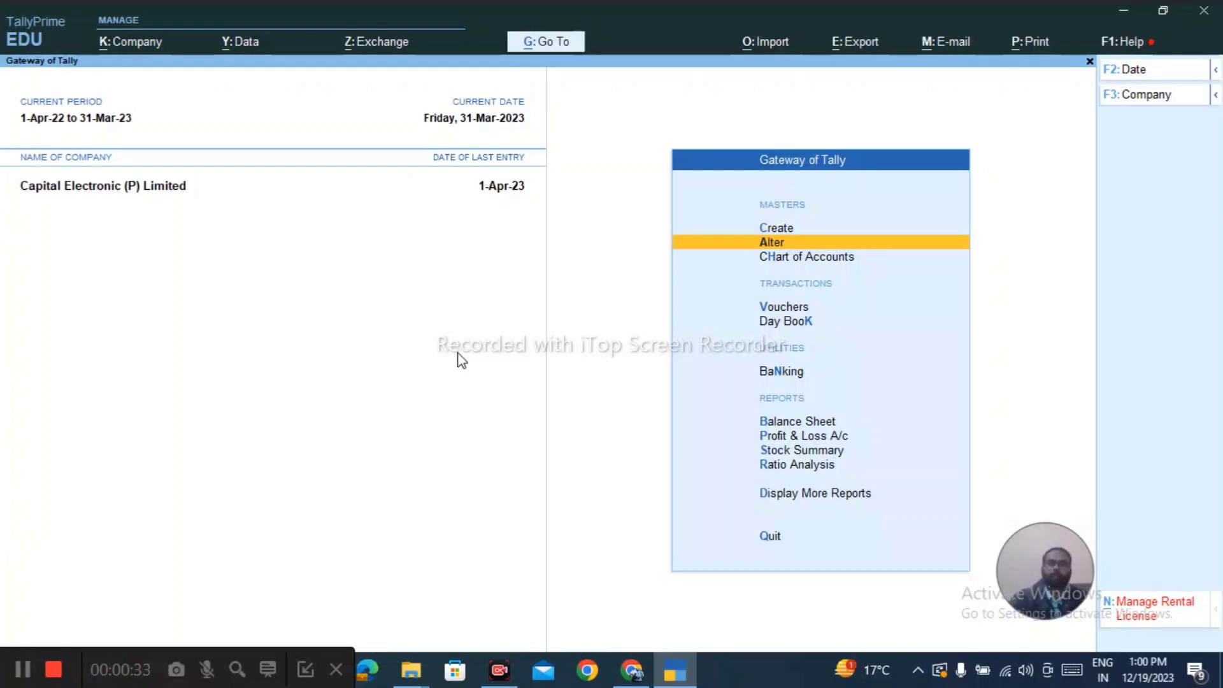
Open the Day Book and set its period to 1-Apr-23.
key("Down")
key("Down")
key("Down")
key("Return")
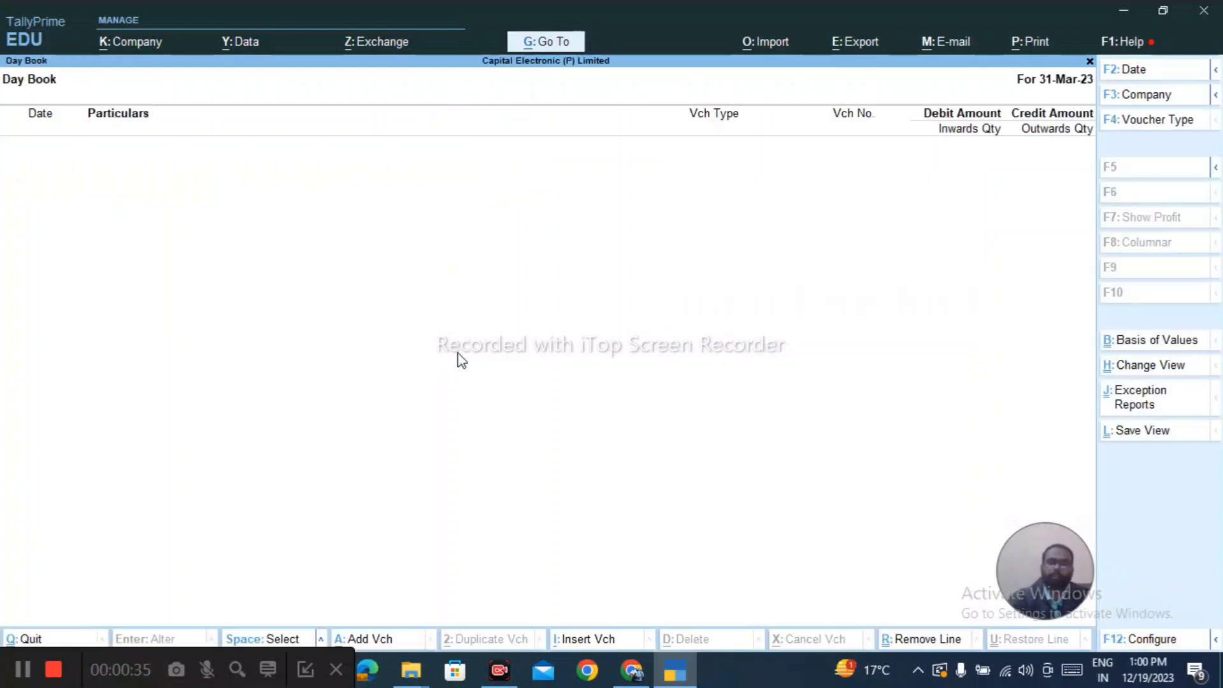
key("alt+F2")
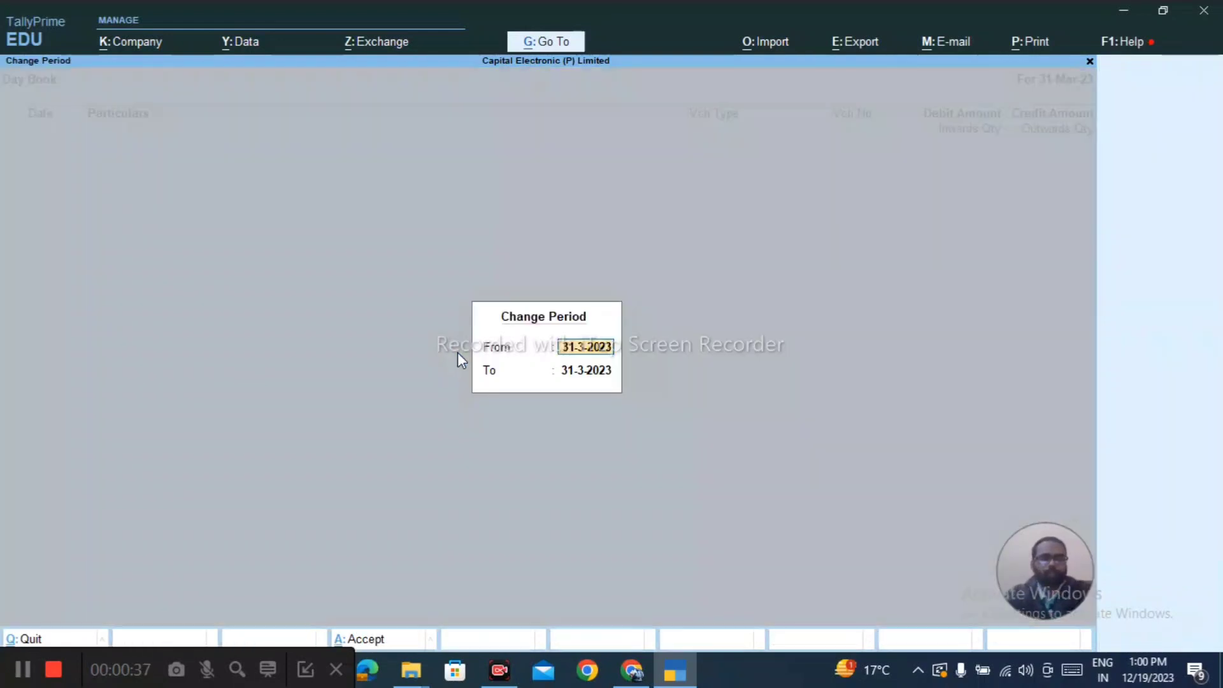
key("space")
key("Return")
key("space")
key("Return")
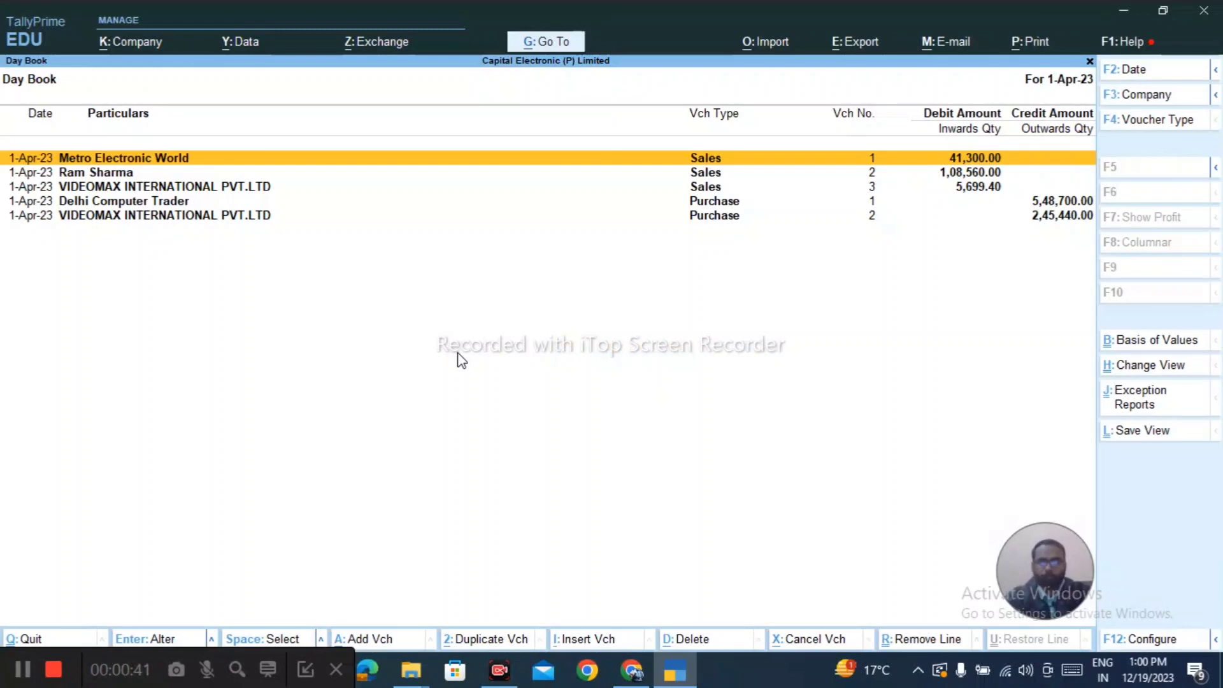
View the Metro Electronic World sales voucher and return to the Day Book.
key("Return")
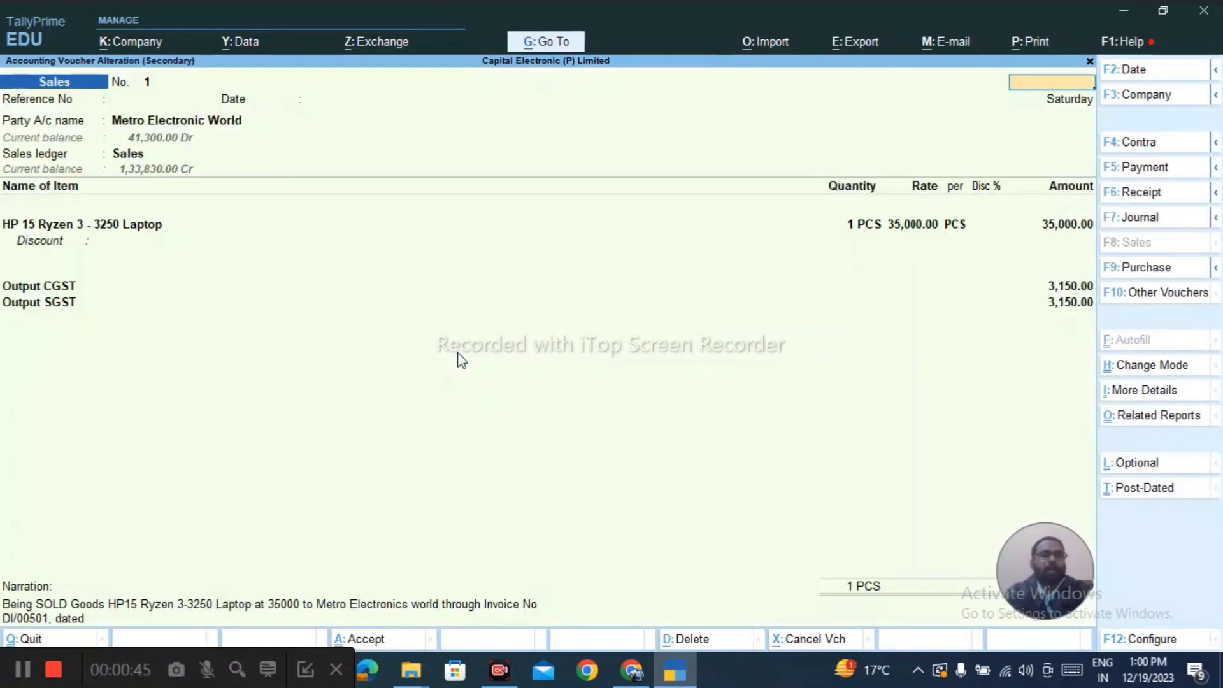
key("Escape")
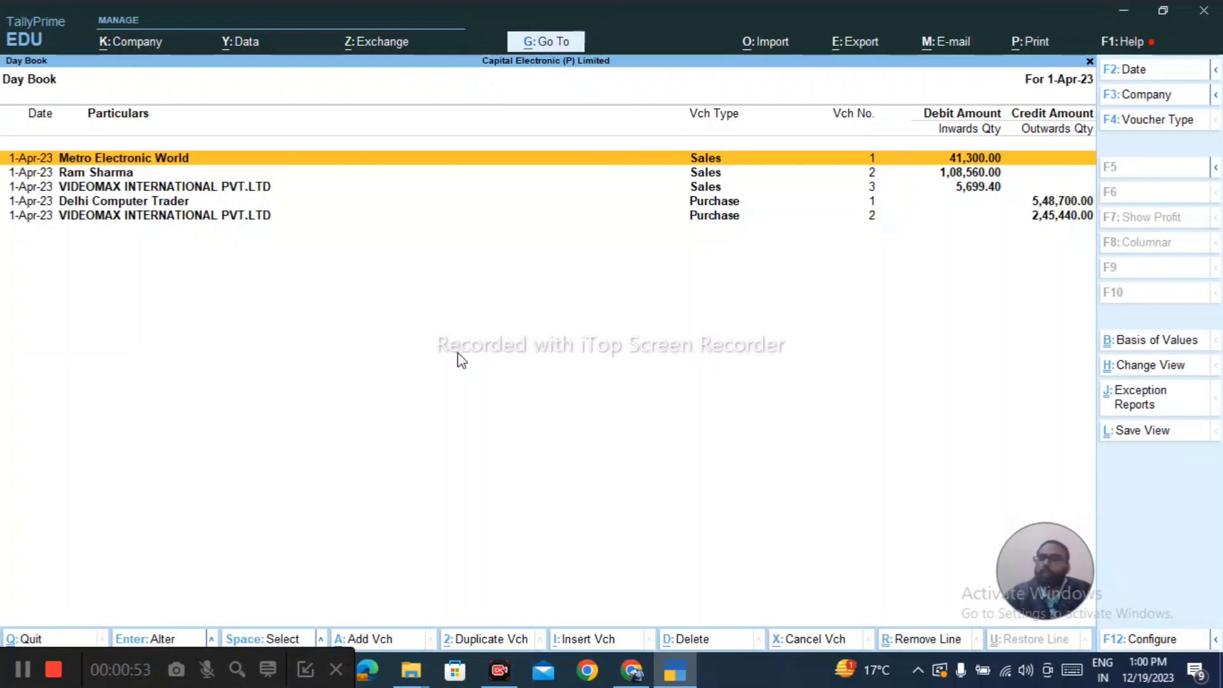
Add a new voucher from the Day Book and switch its type through Contra, Payment, Receipt, Journal, Sales and Purchase.
key("alt+a")
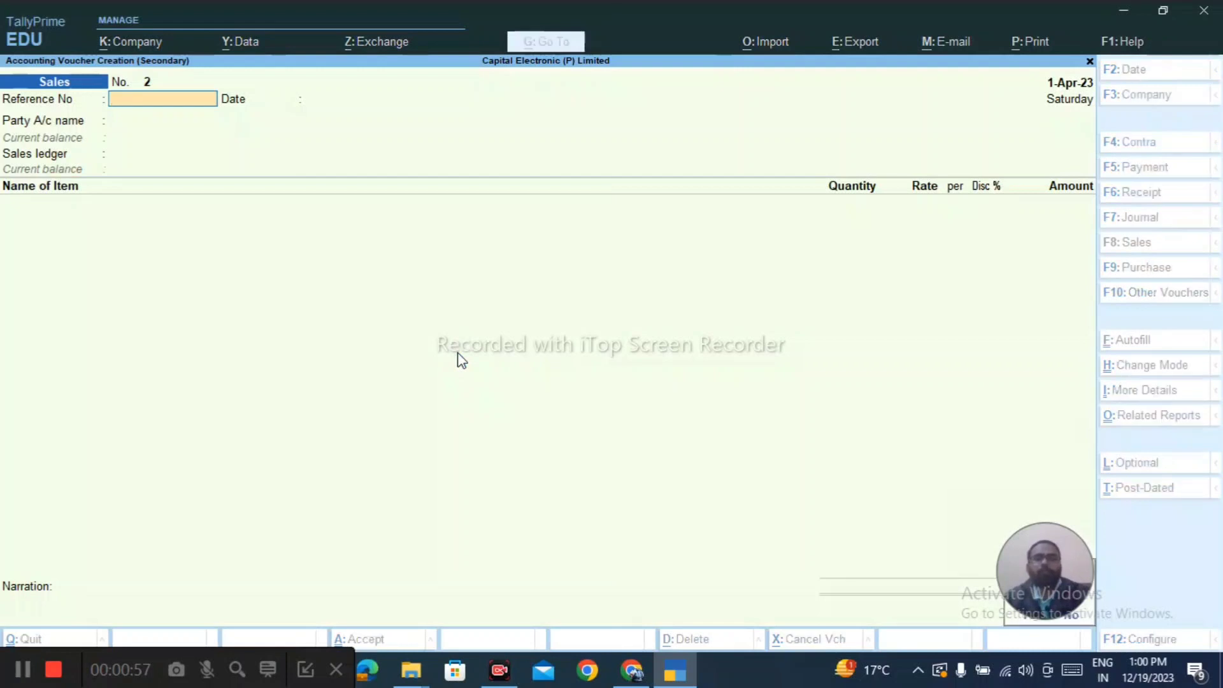
key("ctrl+q")
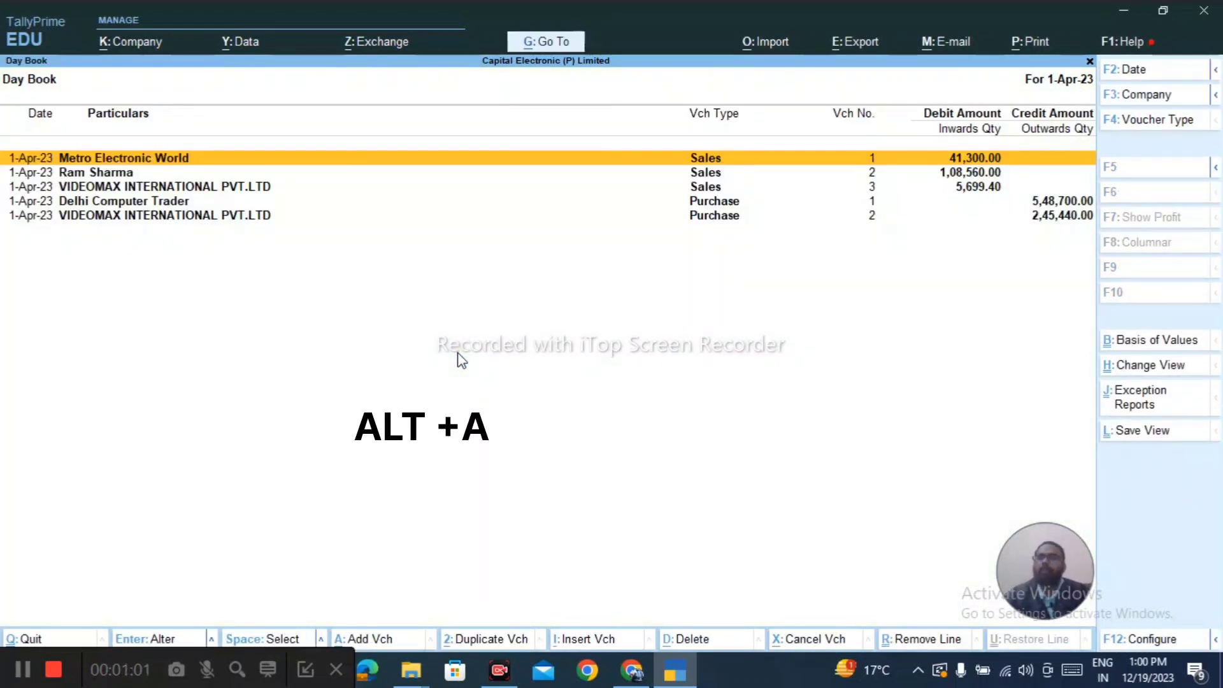
key("alt+a")
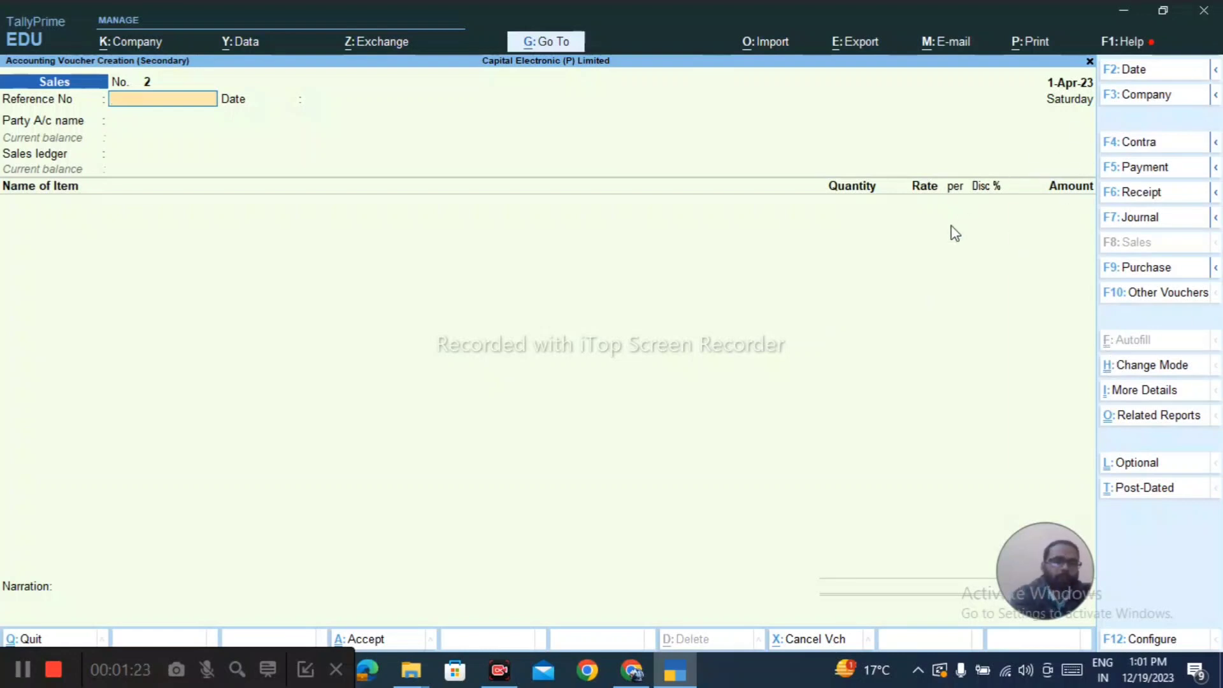
key("F4")
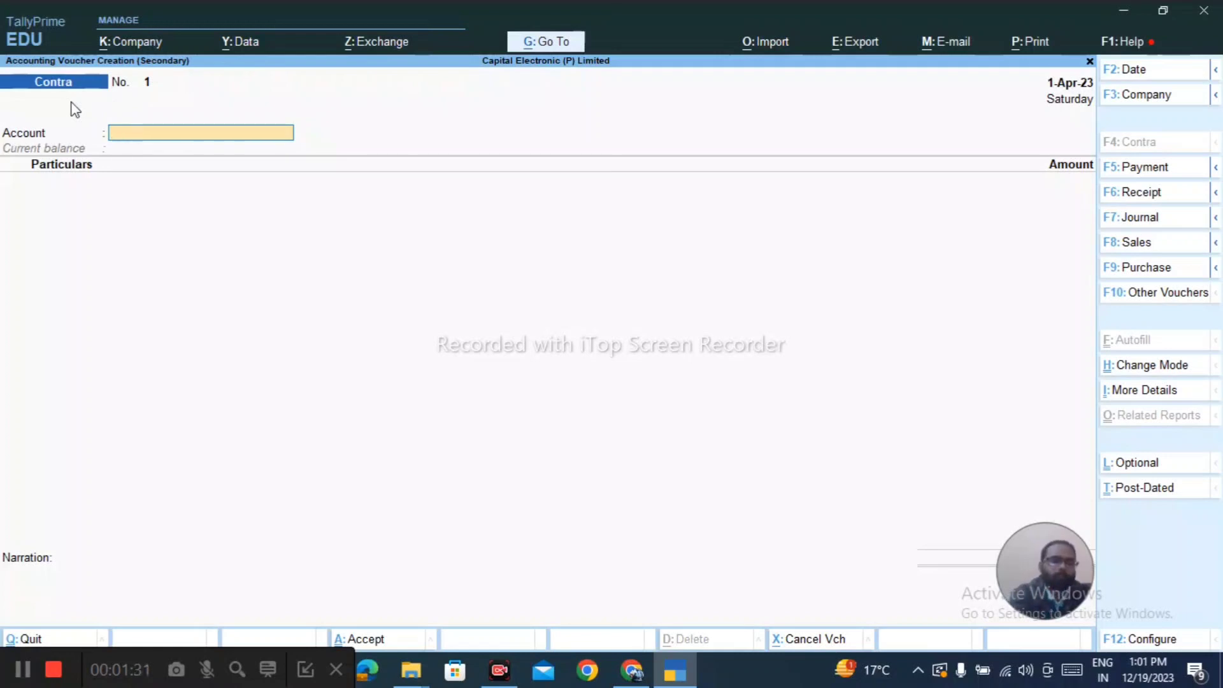
key("F5")
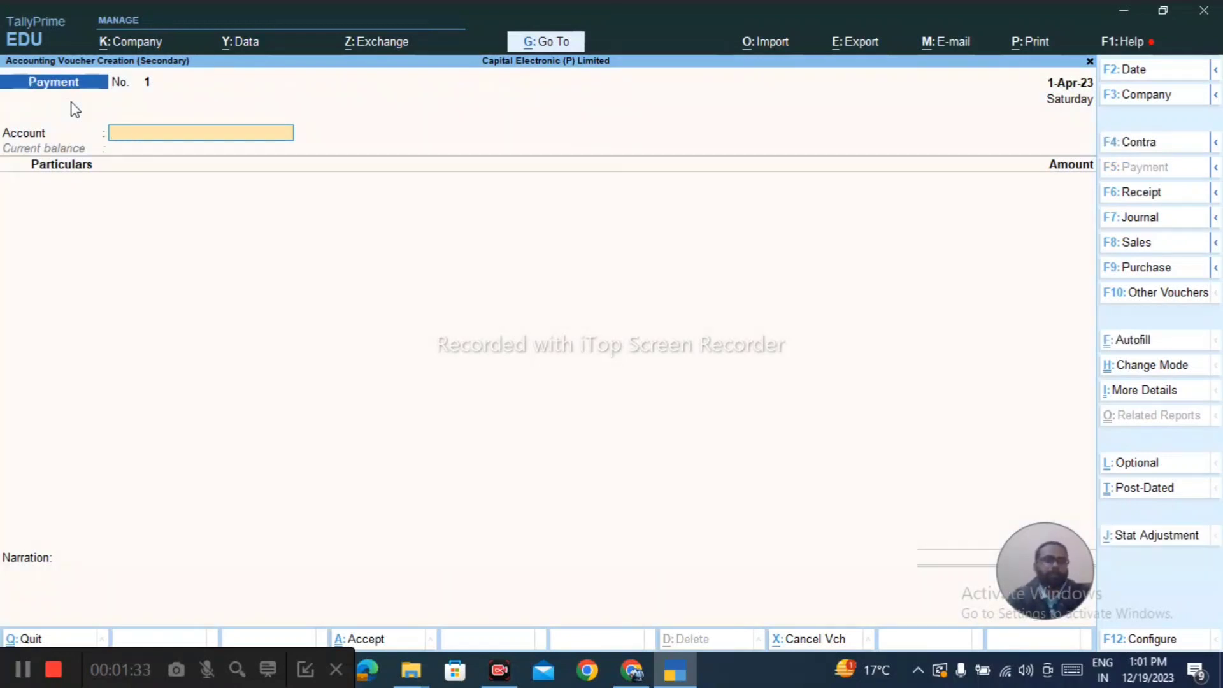
key("F6")
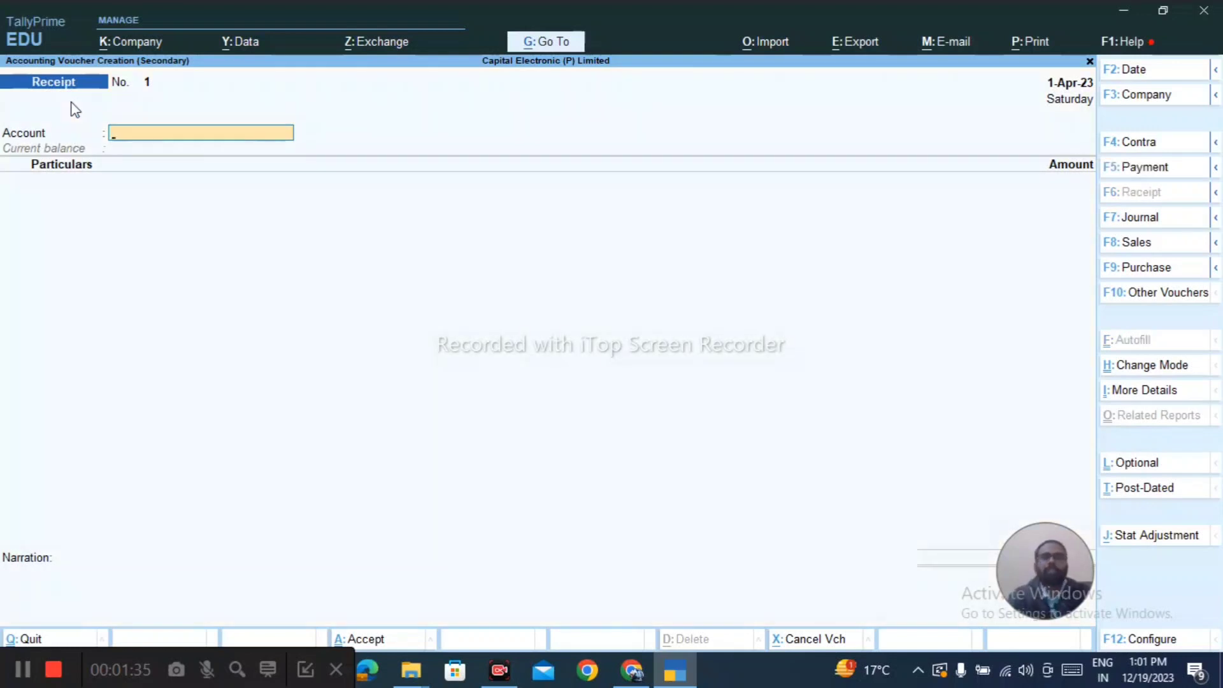
key("F7")
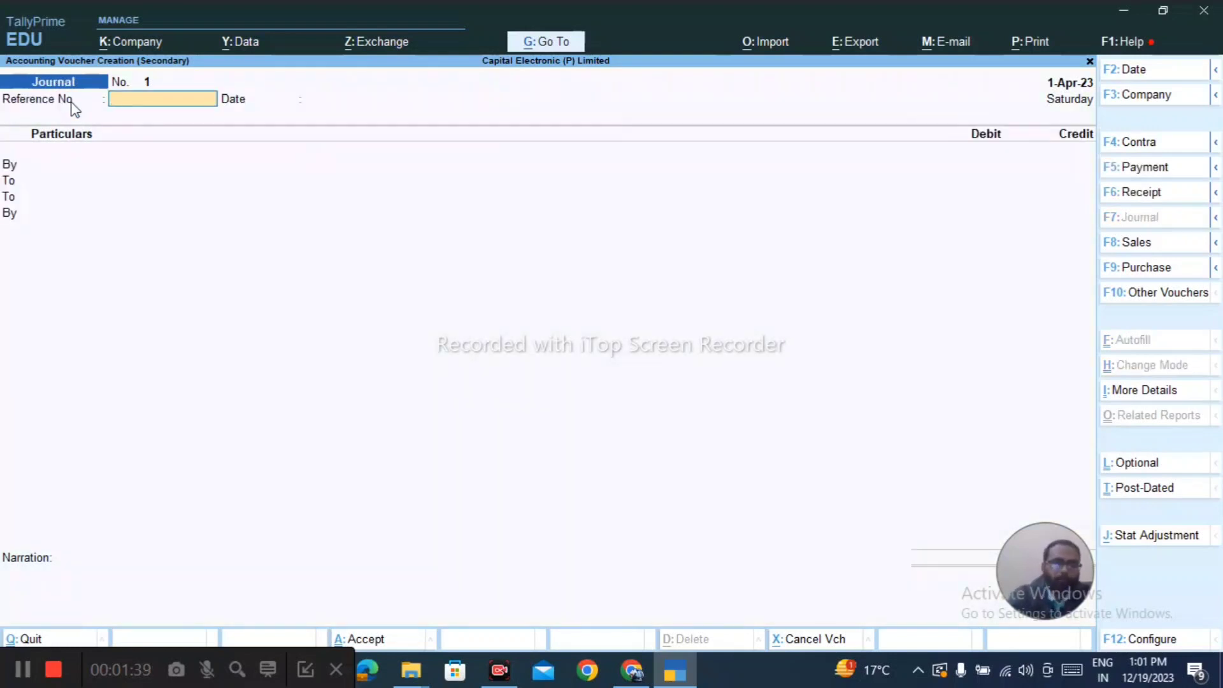
key("F8")
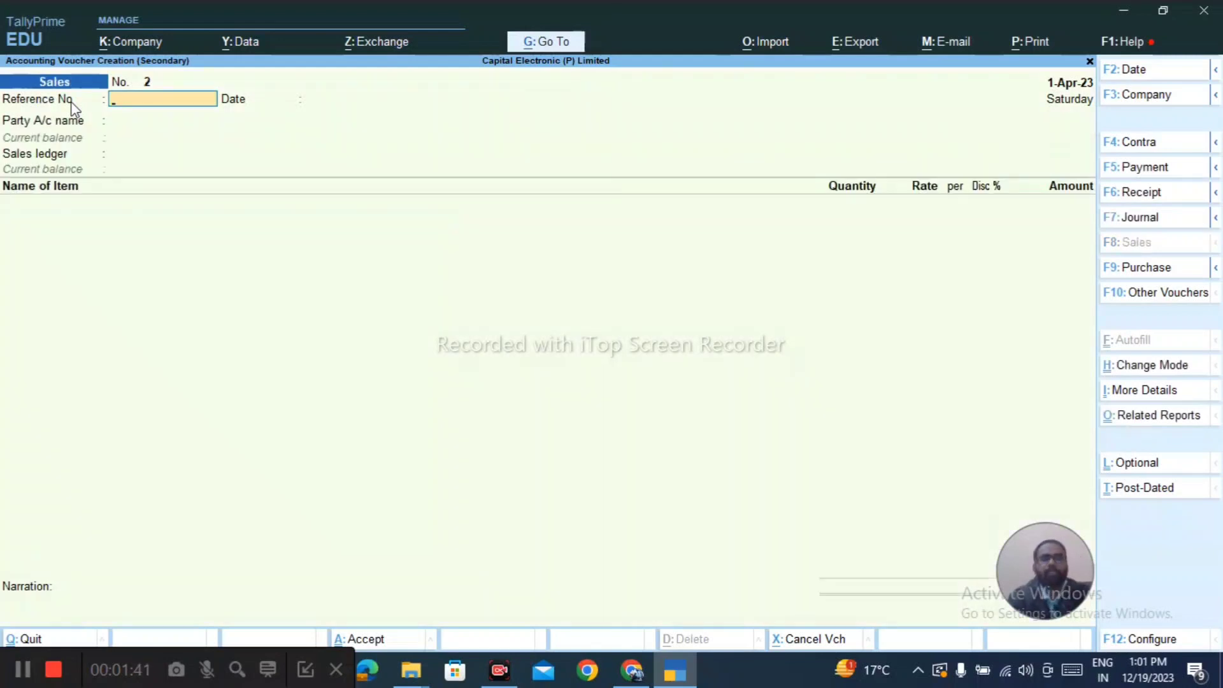
key("F9")
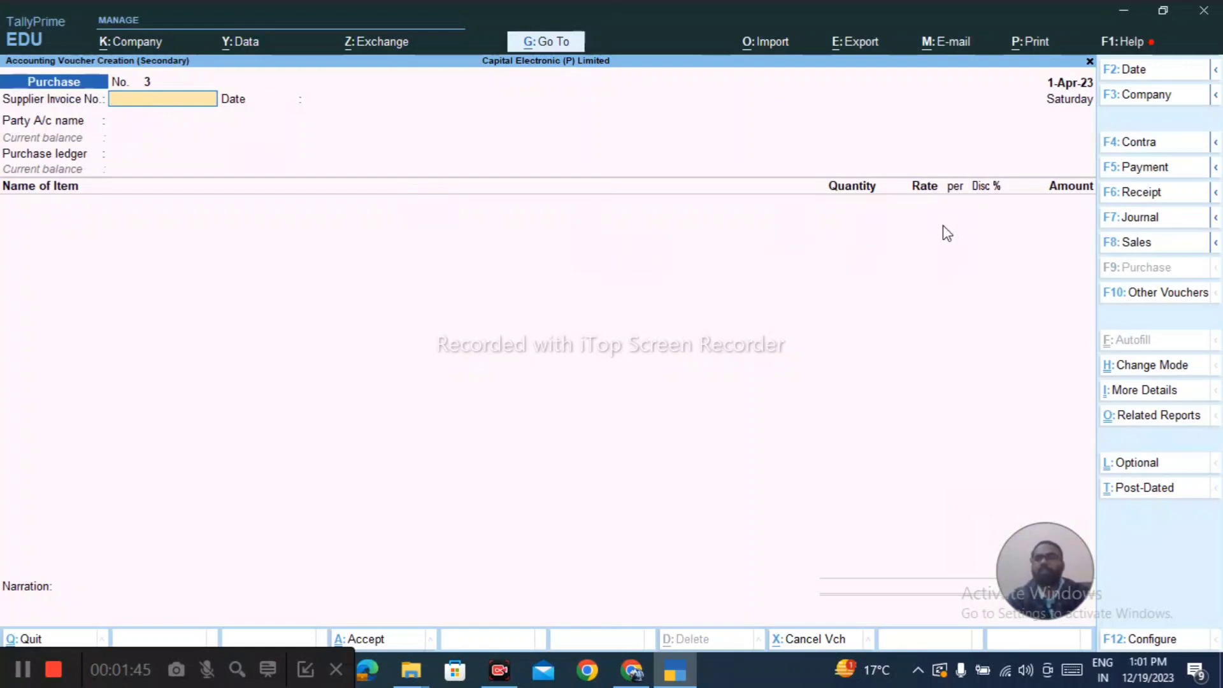
Examine the Credit Note and Debit Note entries in the list of voucher types, leaving the voucher type as Purchase.
left_click(1139, 296)
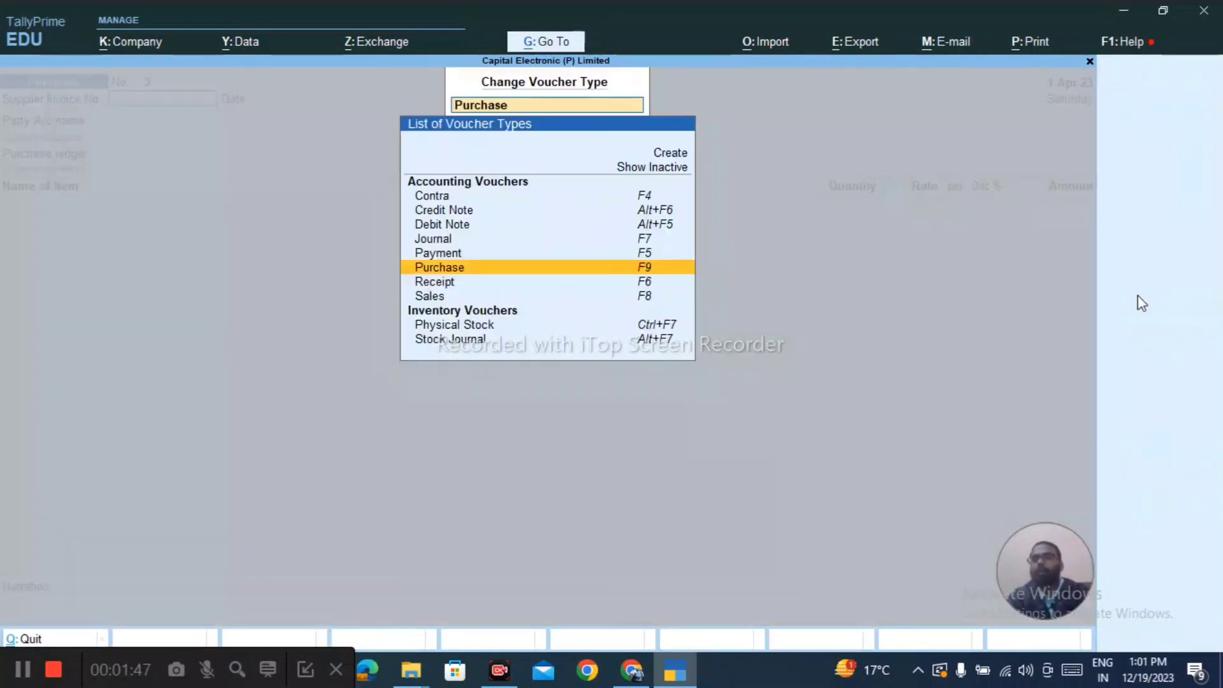
key("Up")
key("Up")
key("Up")
key("Up")
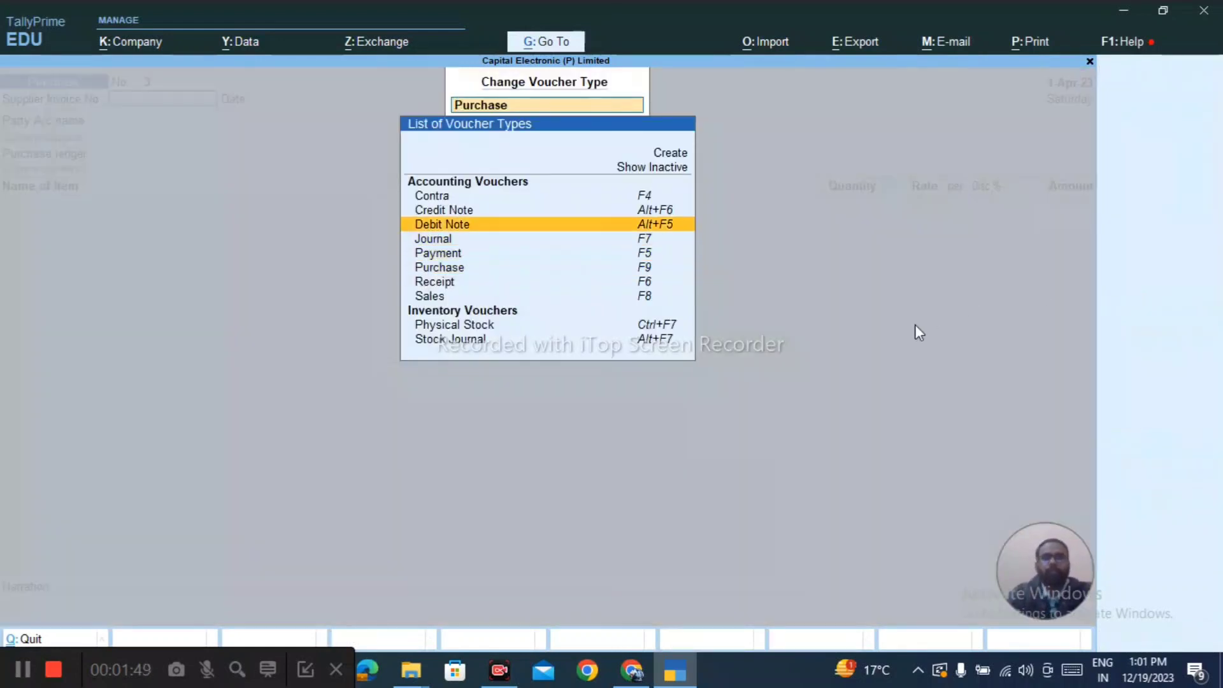
key("Down")
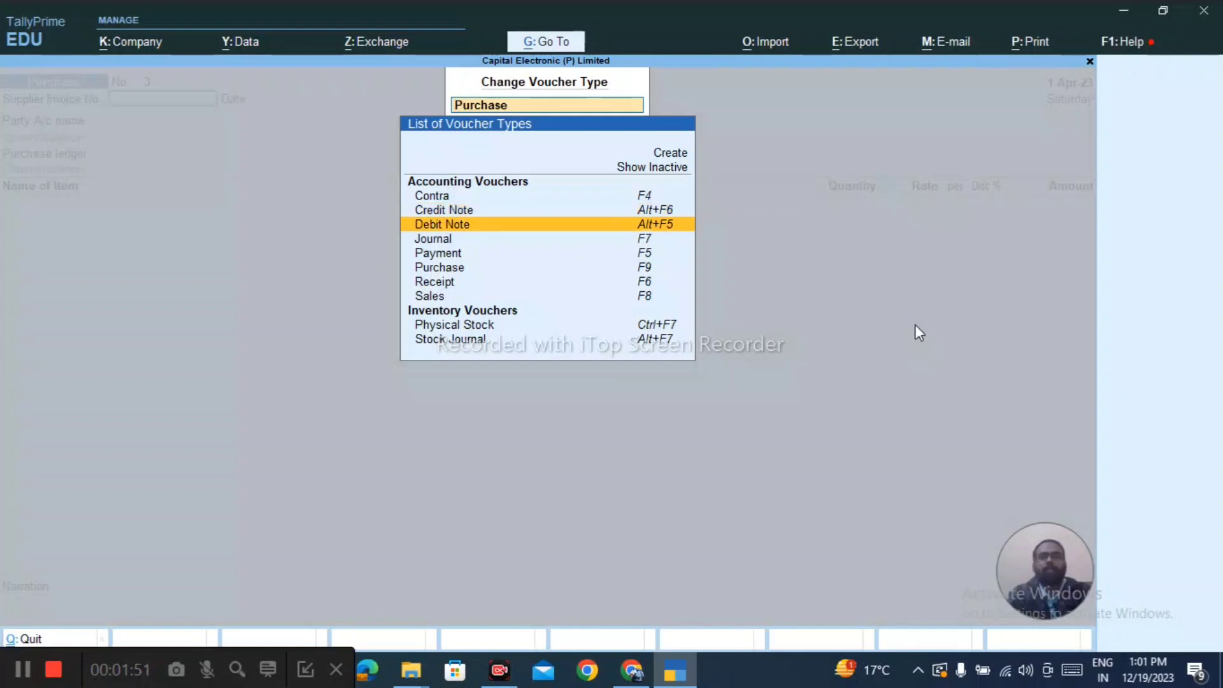
key("Up")
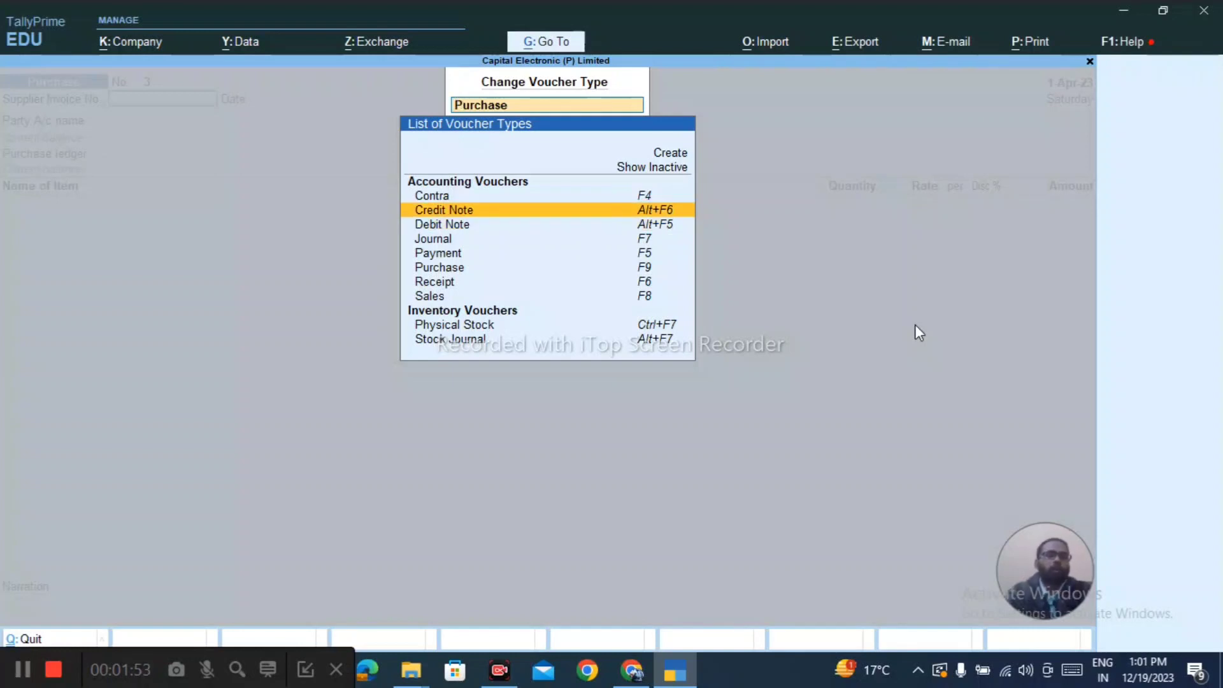
key("Down")
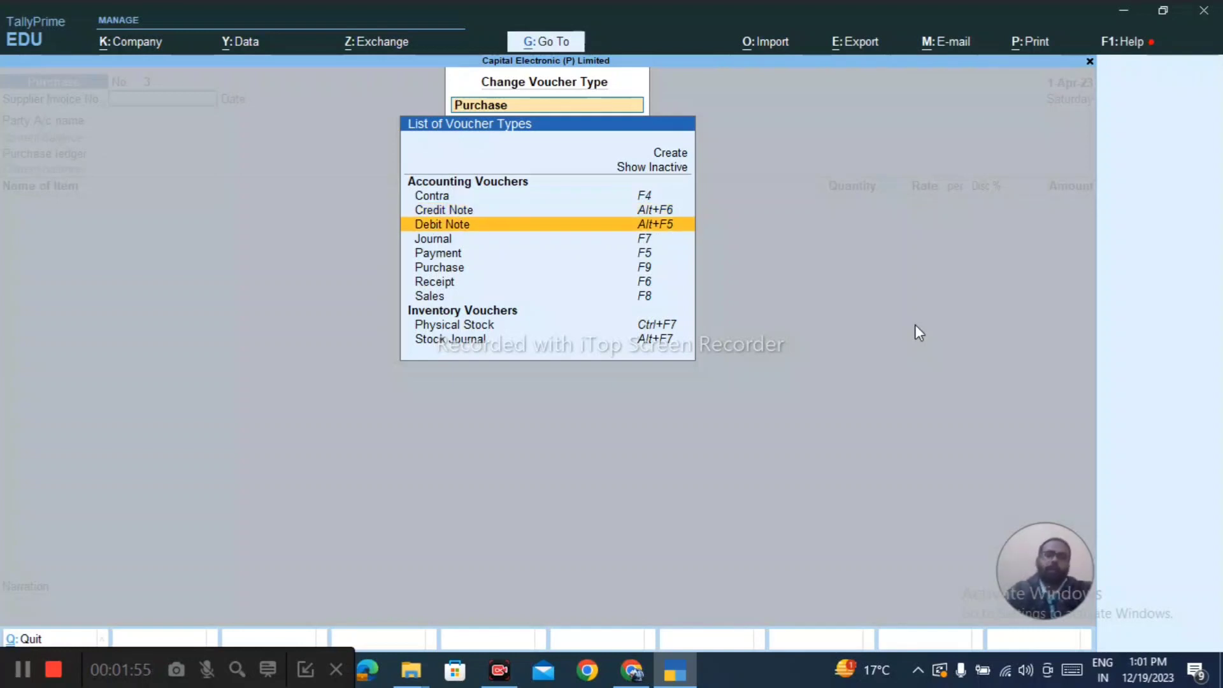
key("Up")
key("BackSpace")
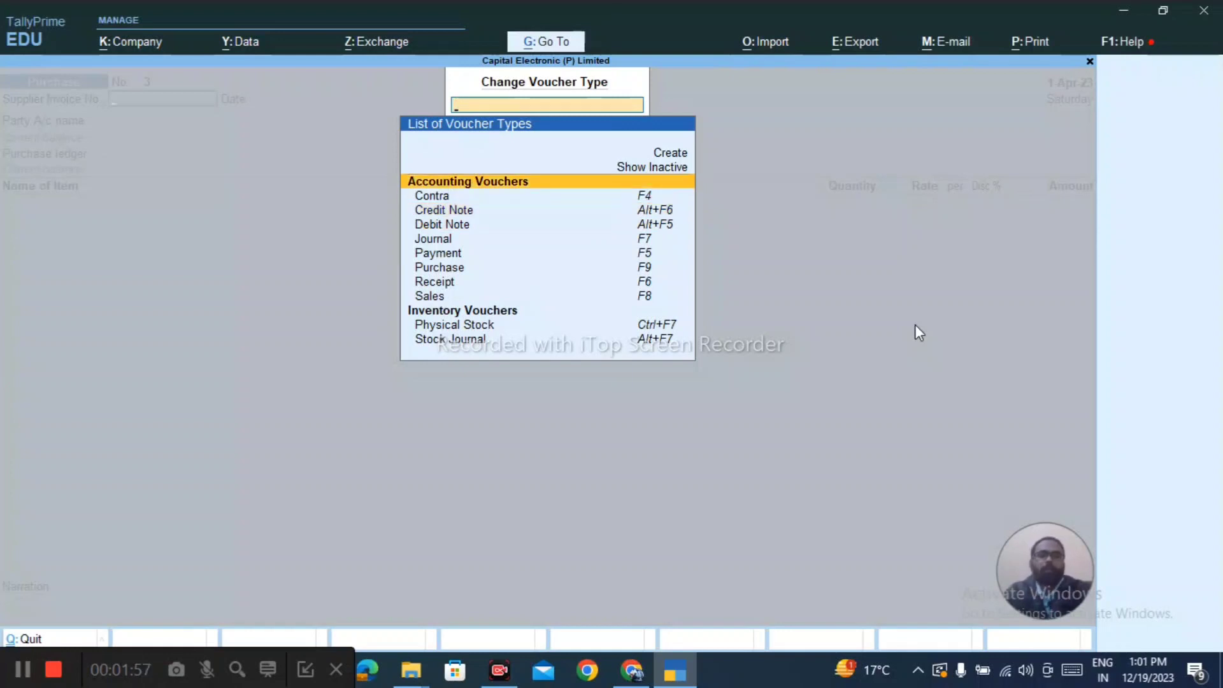
key("Escape")
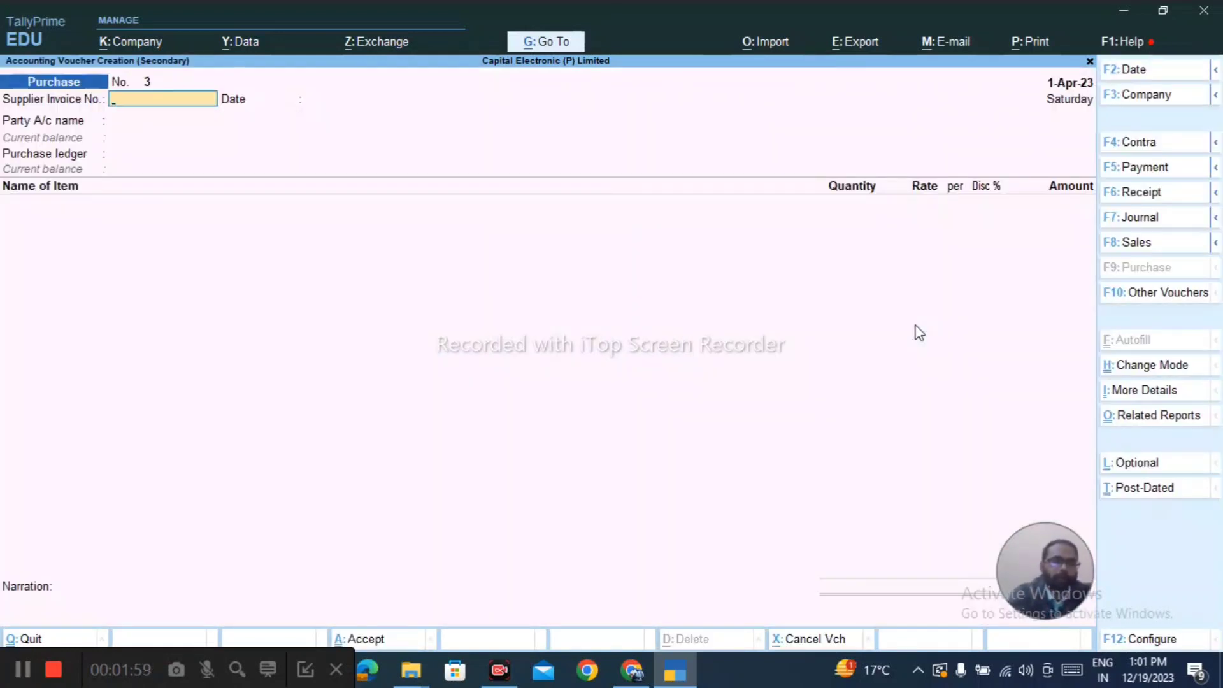
Switch the new voucher's type to Credit Note and Debit Note, and discard the entry without saving.
key("alt")
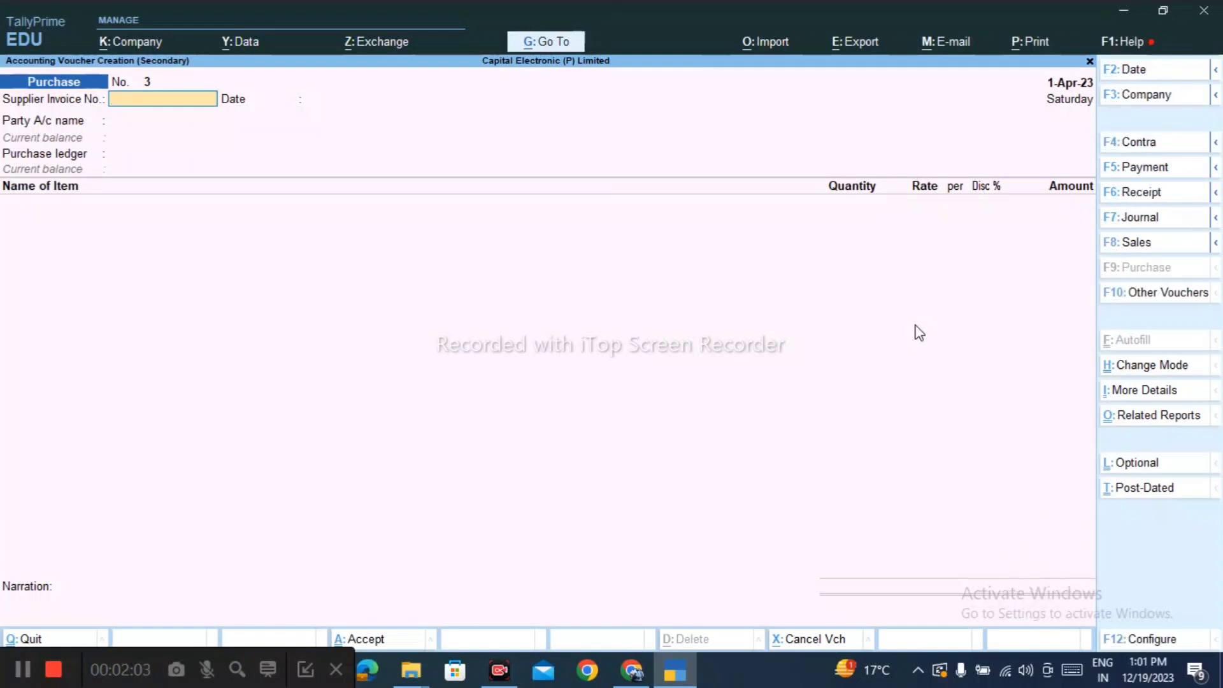
key("alt+F5")
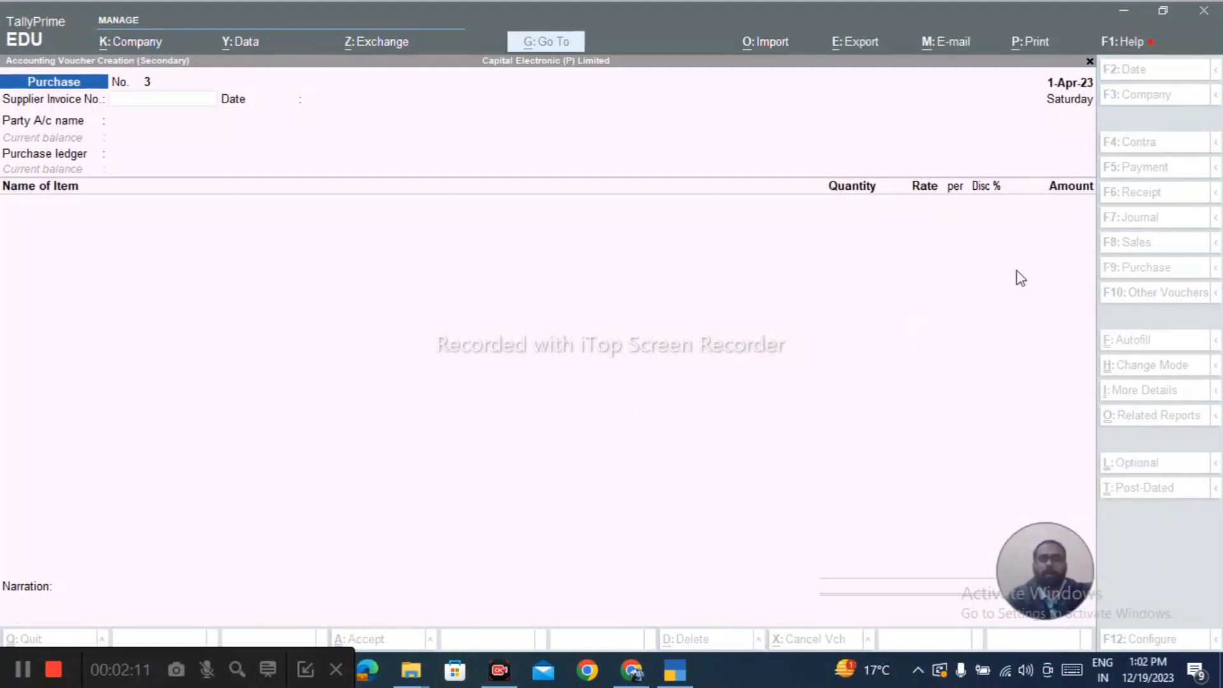
left_click(918, 282)
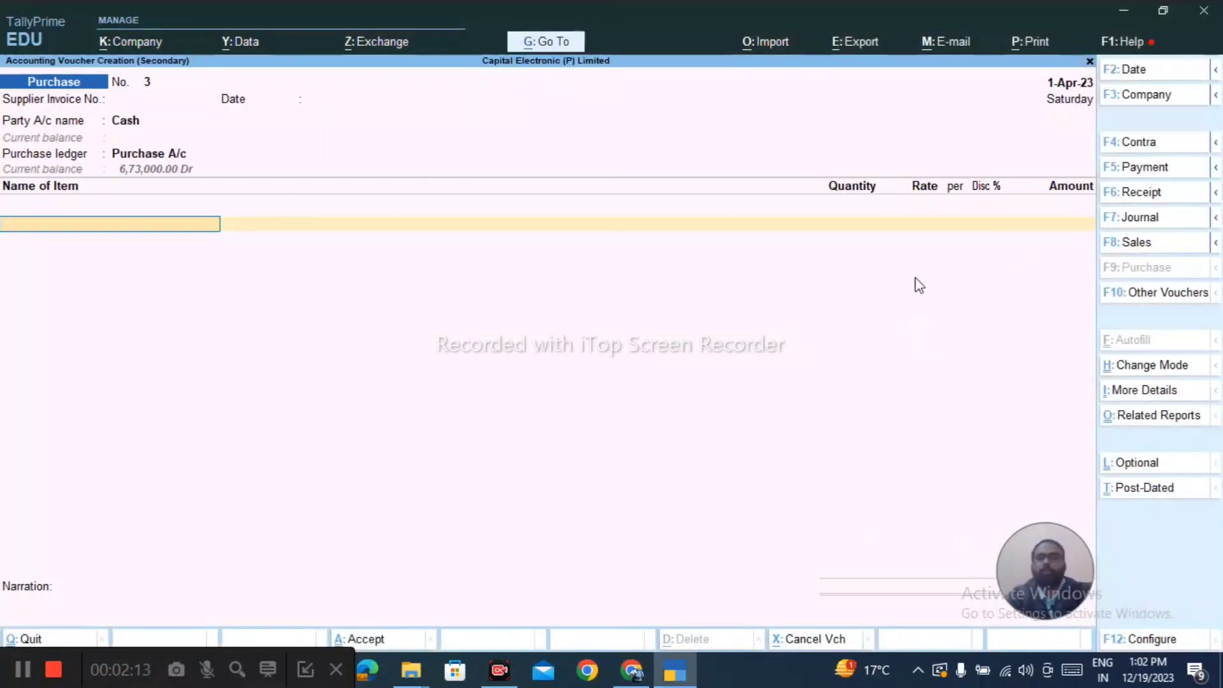
left_click(1151, 291)
key("Up")
key("Up")
key("Up")
key("Up")
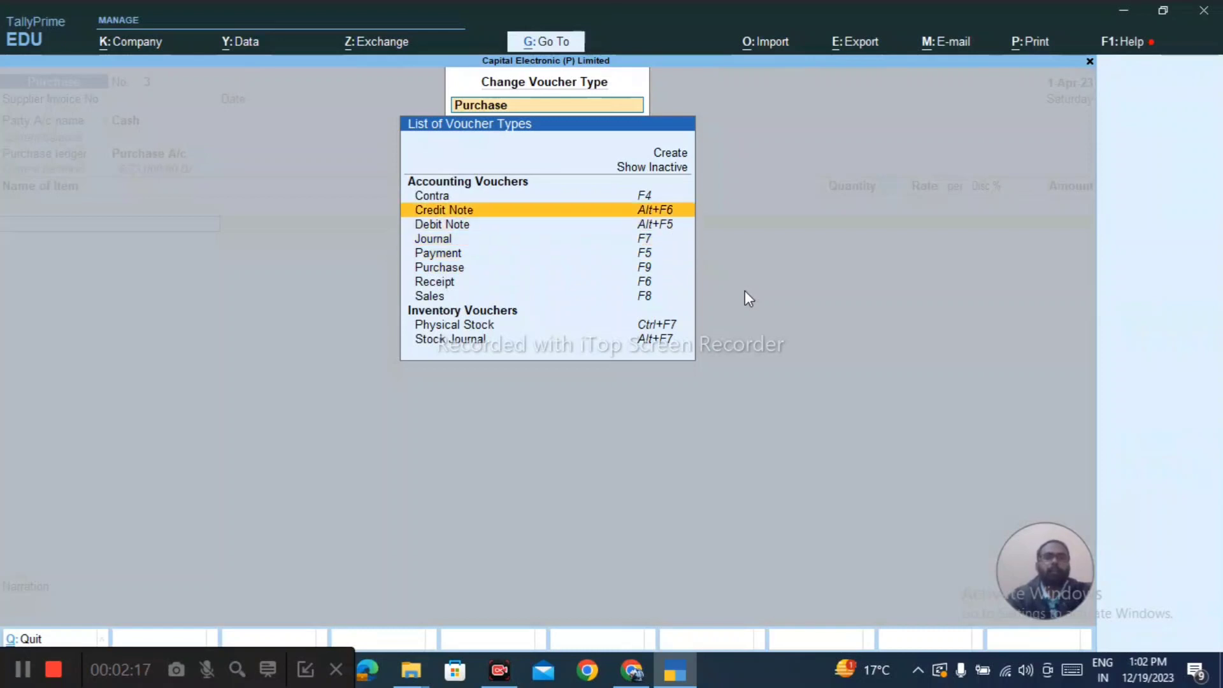
key("Return")
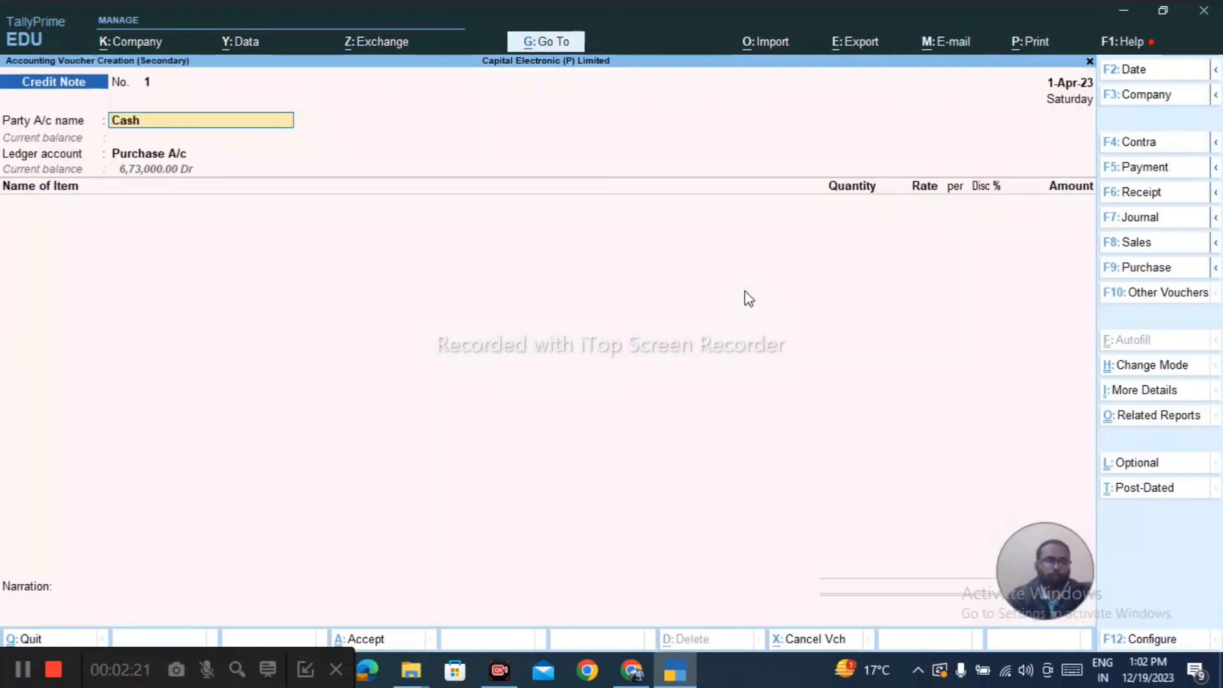
key("alt+F5")
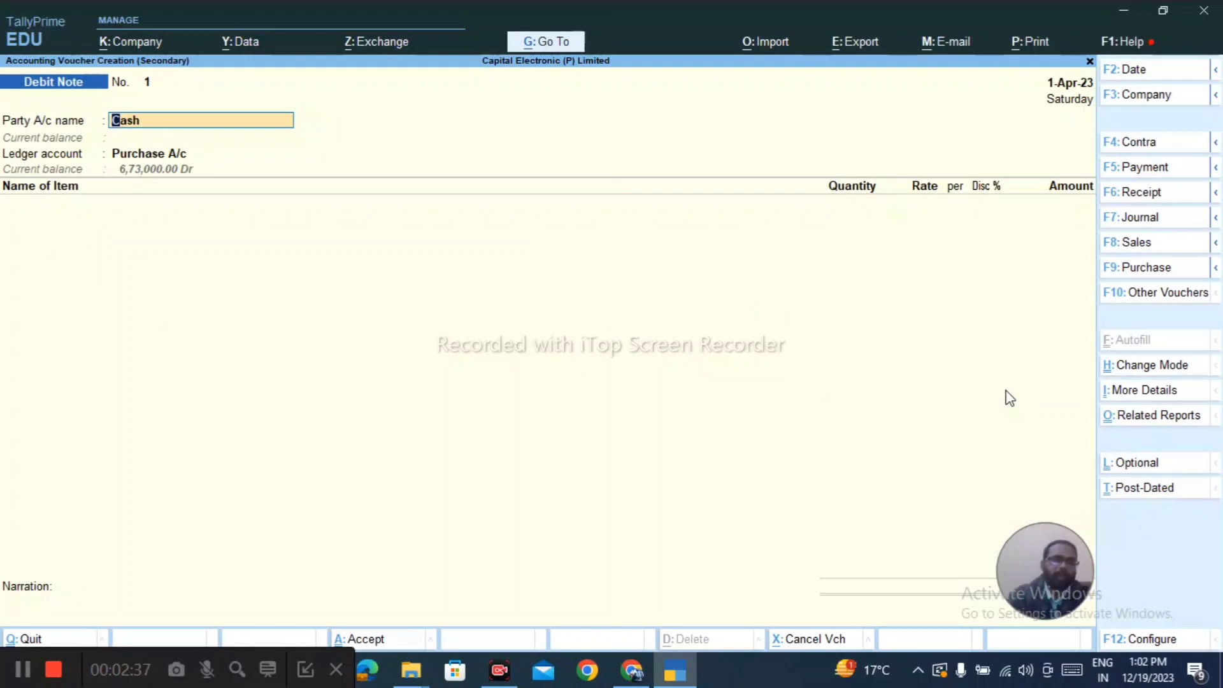
key("Escape")
key("Escape")
key("y")
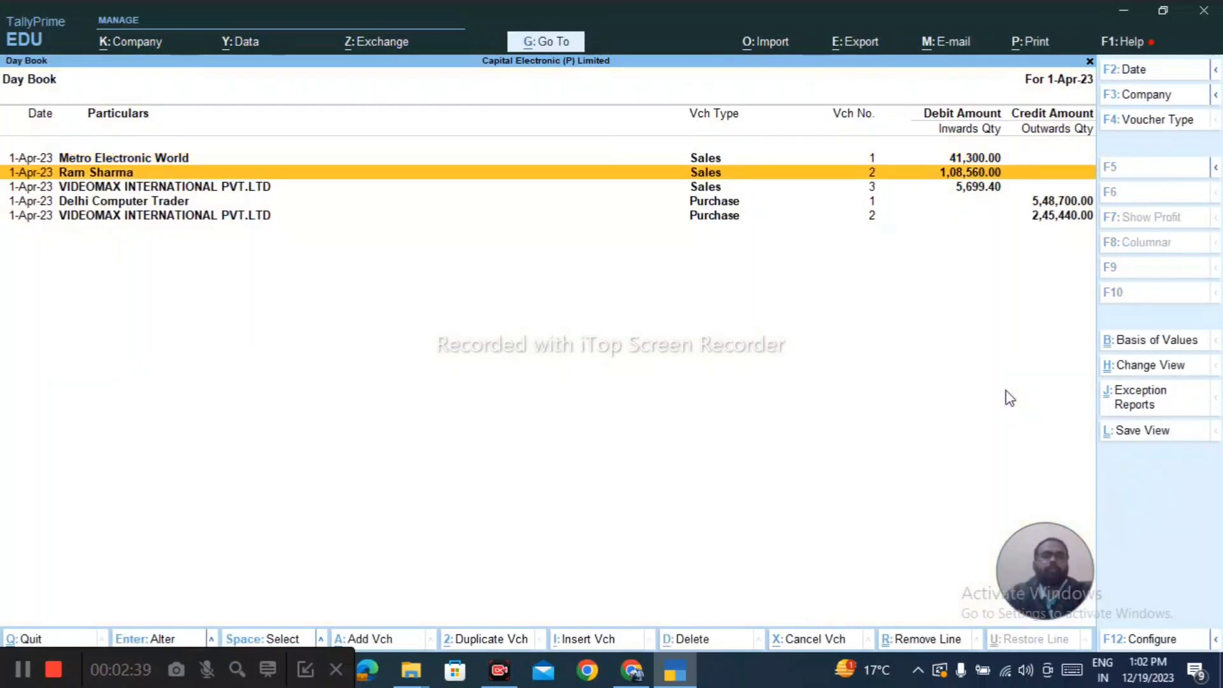
Open sales voucher No. 2 for alteration, switch its type to Purchase, and quit without saving.
key("Return")
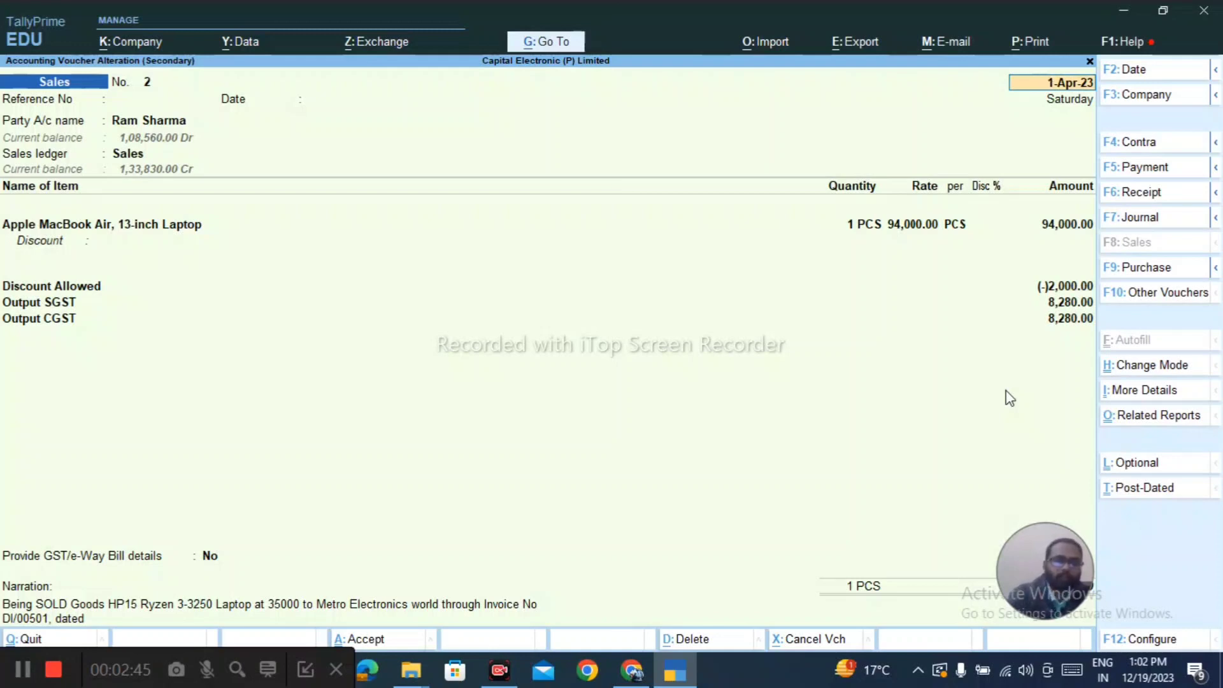
key("F9")
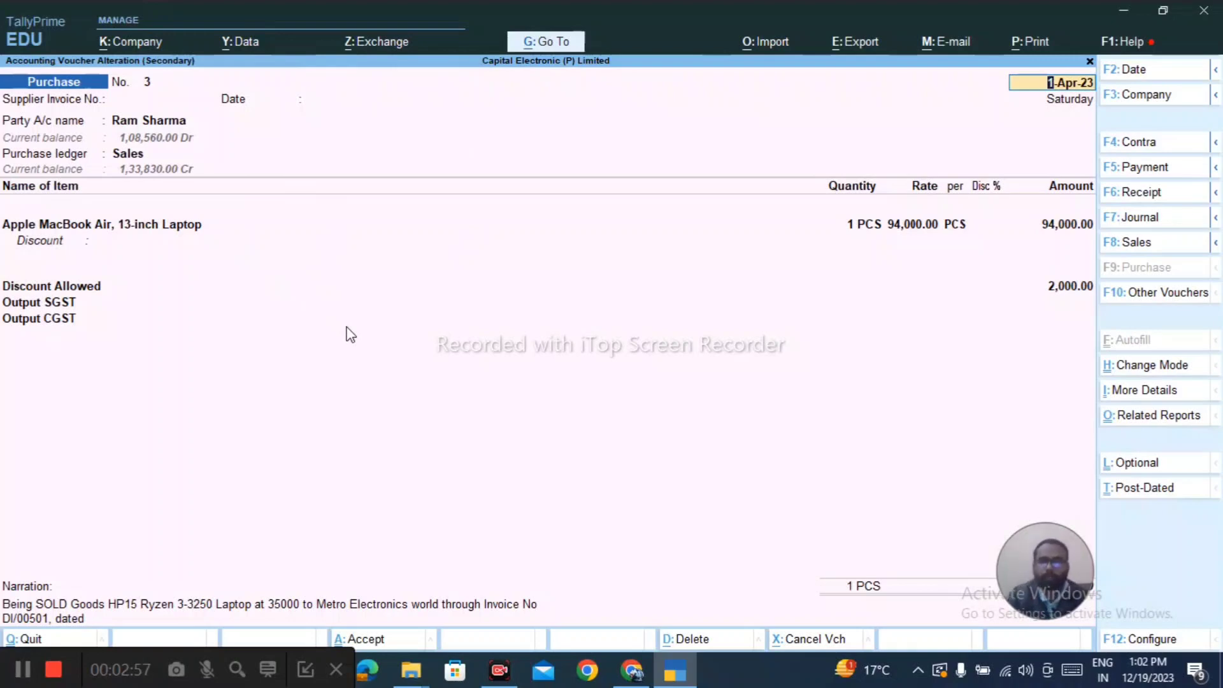
key("Escape")
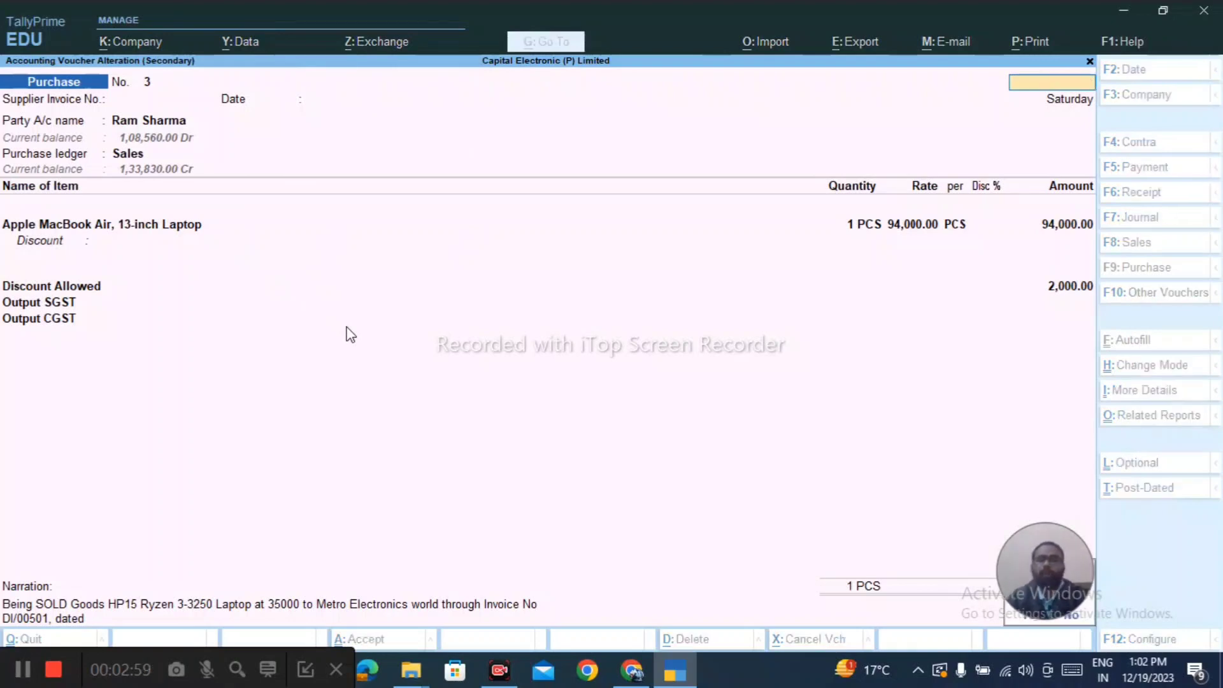
key("Escape")
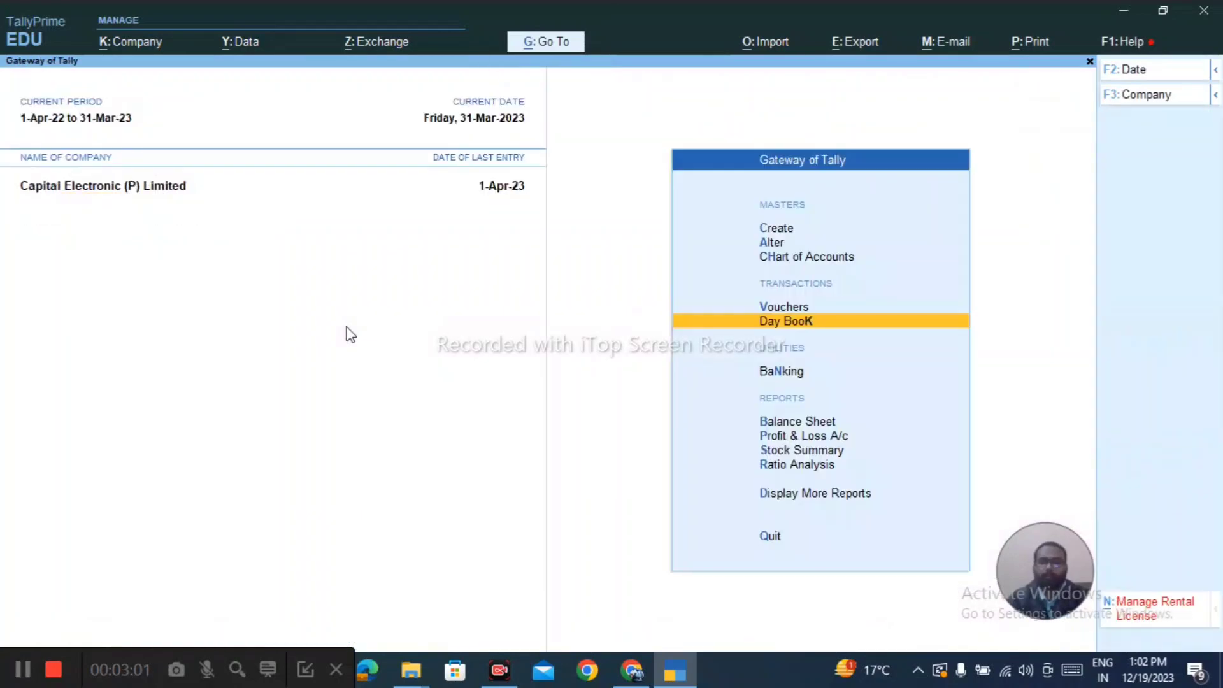
key("Return")
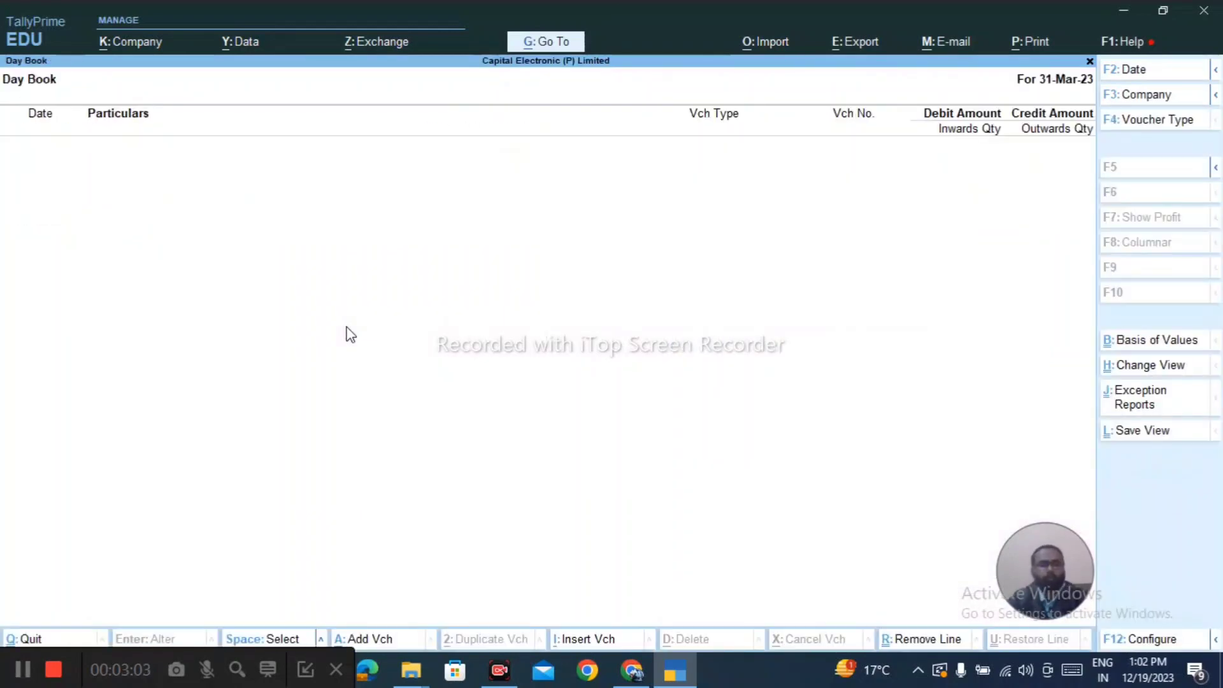
key("Escape")
key("Escape")
key("Escape")
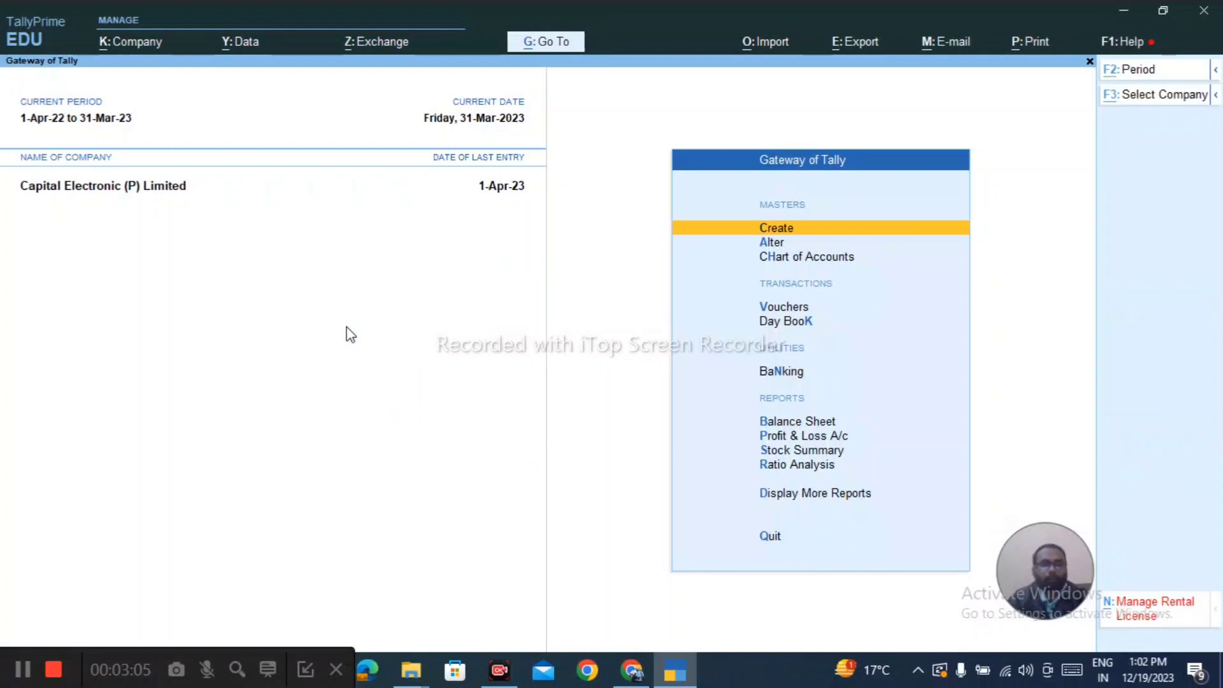
Change the company's current period to run from 1-4-2023 to 31-3-2024.
key("F2")
type("1.")
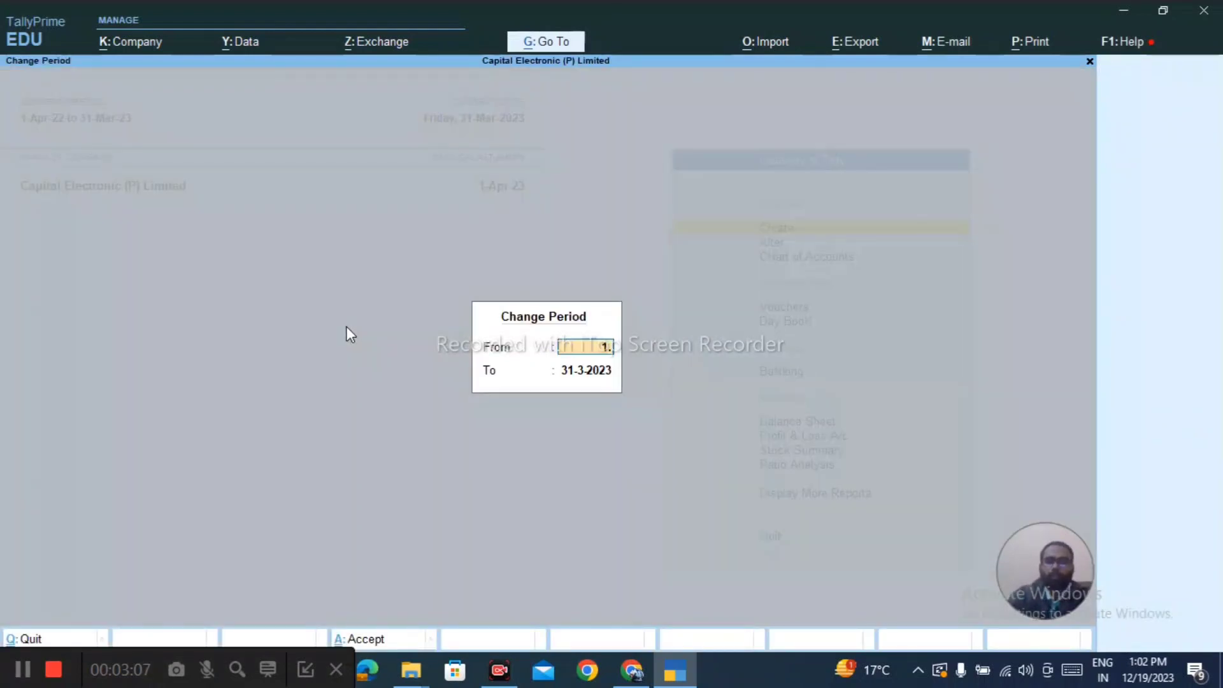
type("4.2023")
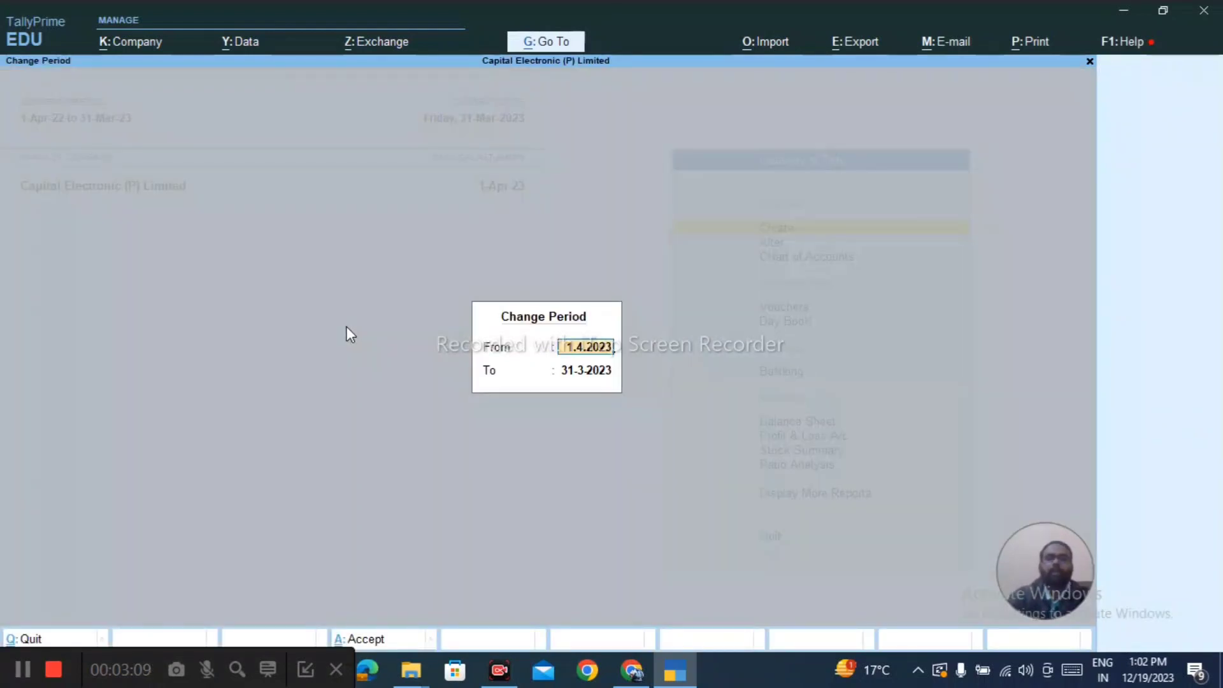
key("Return")
type("31.3.2024")
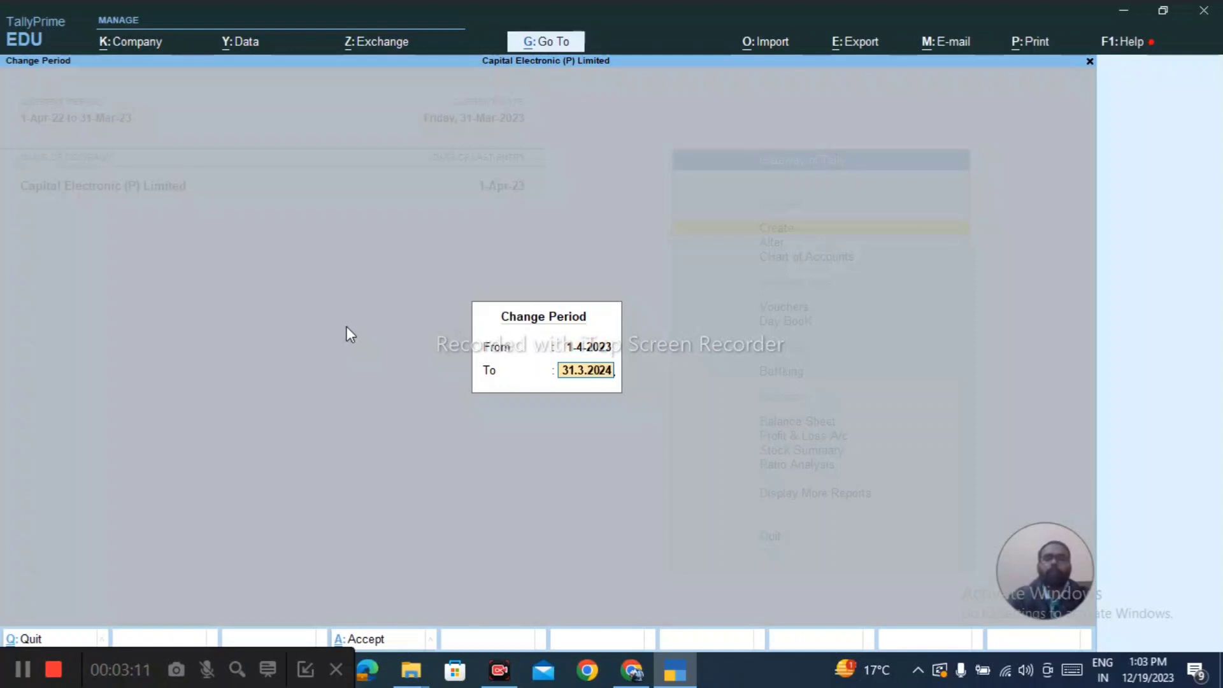
key("Return")
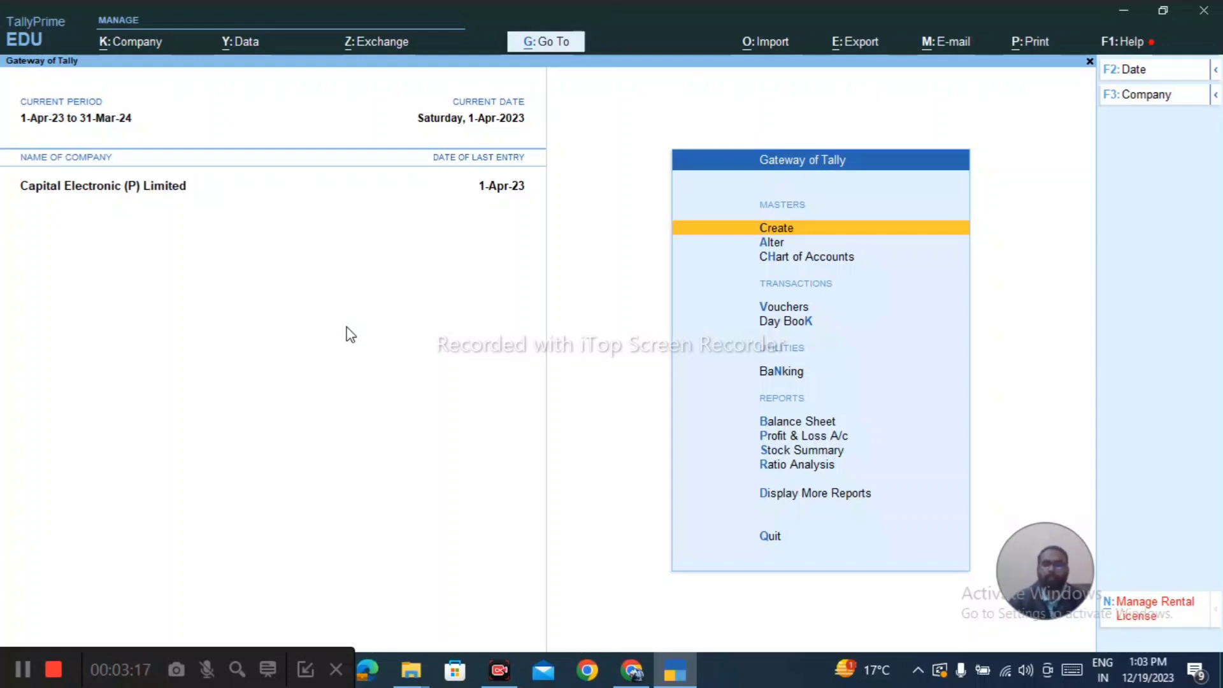
Open the Day Book from the Gateway of Tally.
key("Down")
key("Down")
key("Down")
key("Down")
key("Return")
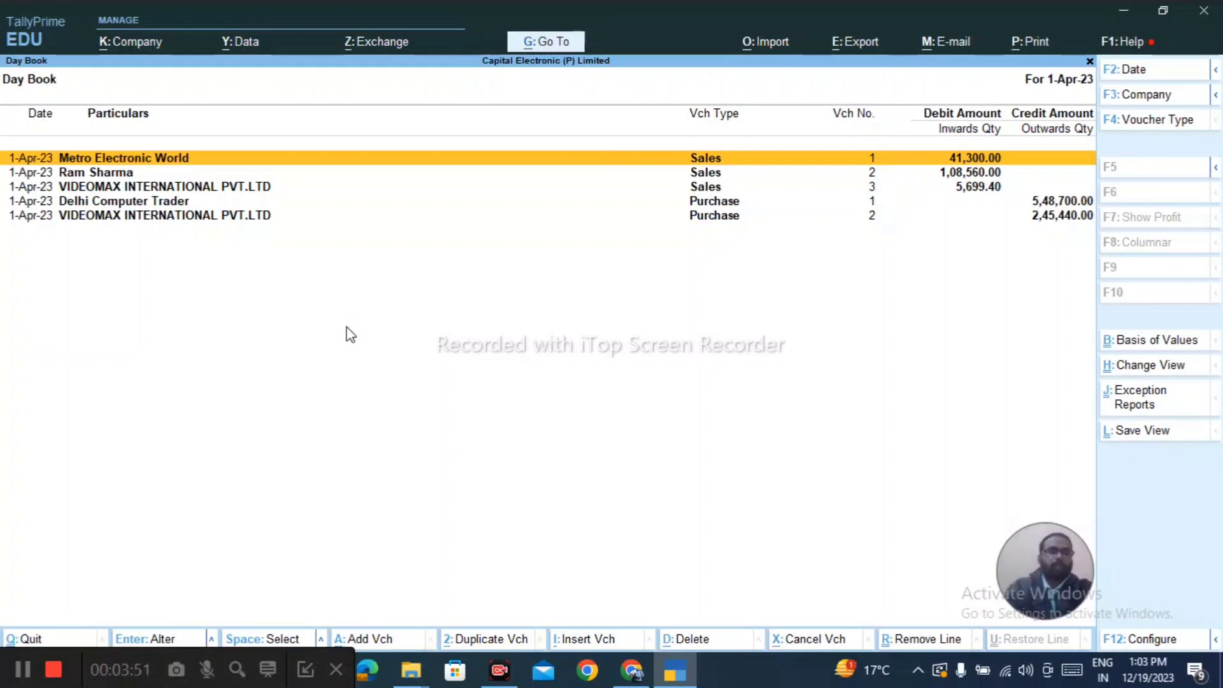
Open the Metro Electronic World sales voucher No. 1 for alteration and advance to its Party A/c name.
key("Down")
key("Down")
key("Up")
key("Up")
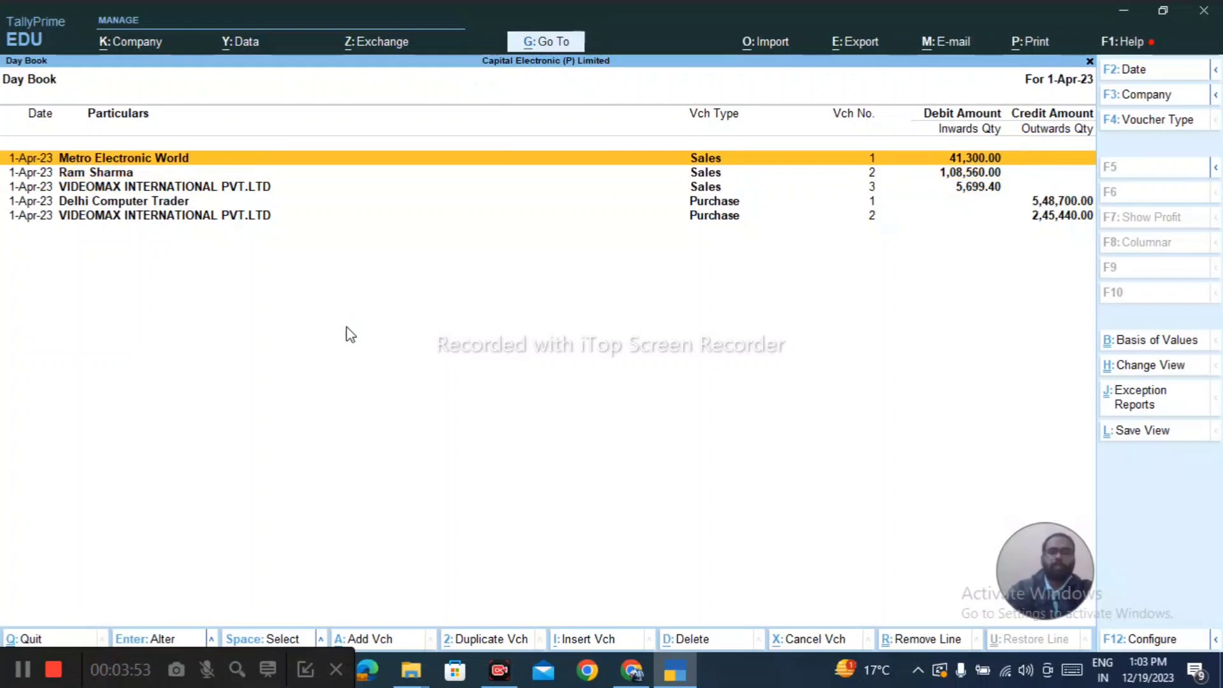
key("Return")
key("Return")
key("Return")
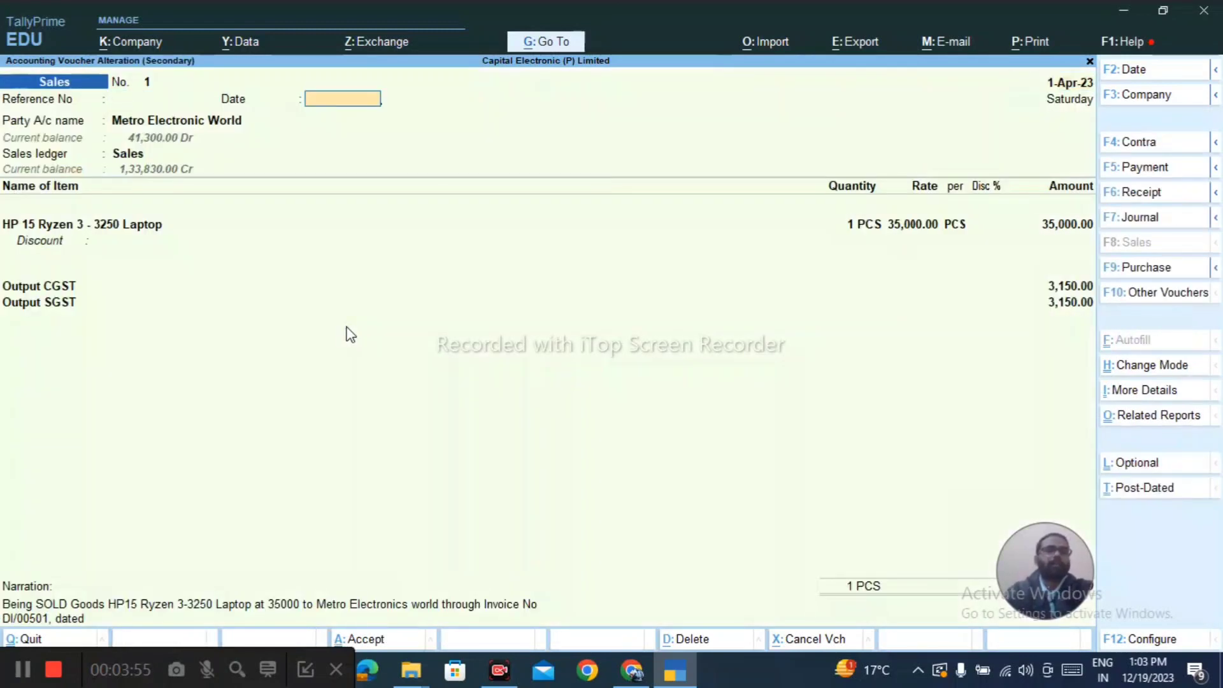
key("Return")
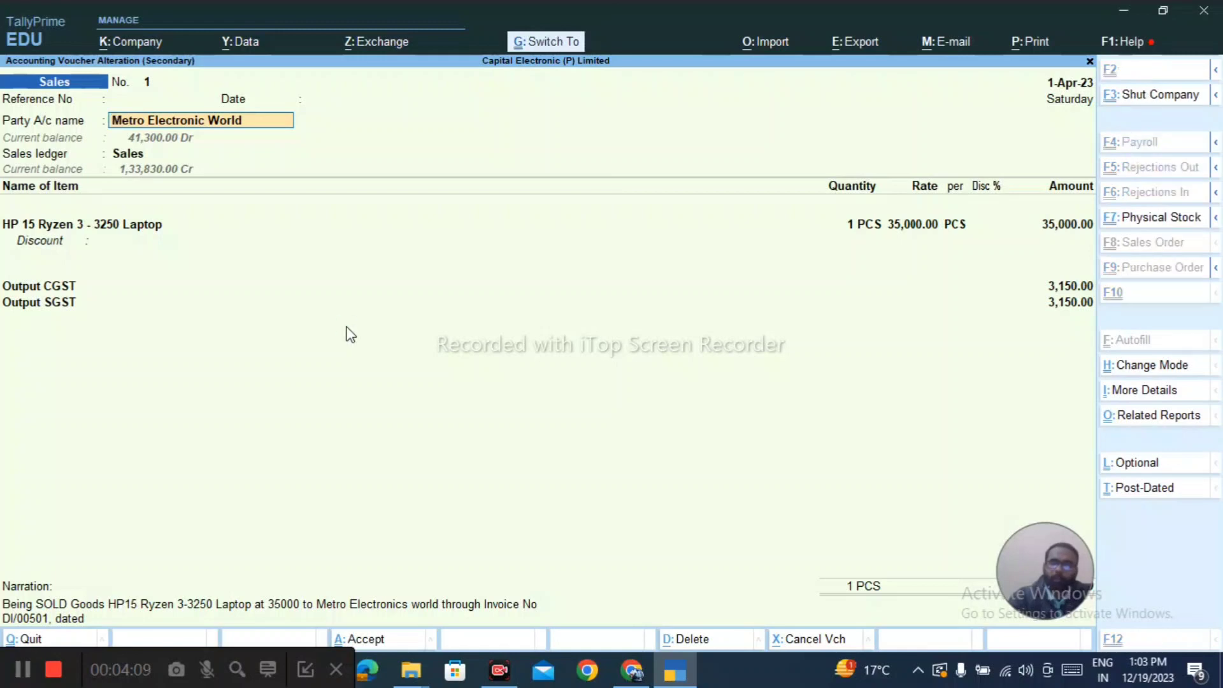
Alter the Metro Electronic World ledger from the voucher and start creating a group named G from its Under field.
key("ctrl+Return")
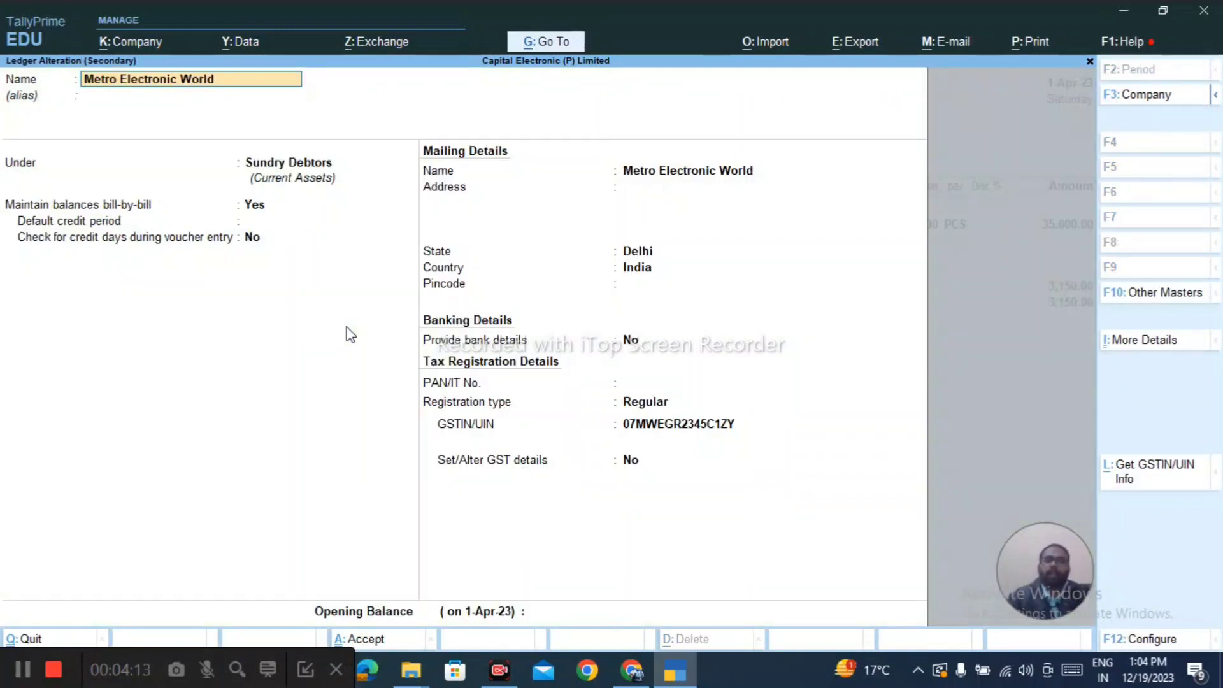
key("Return")
key("Return")
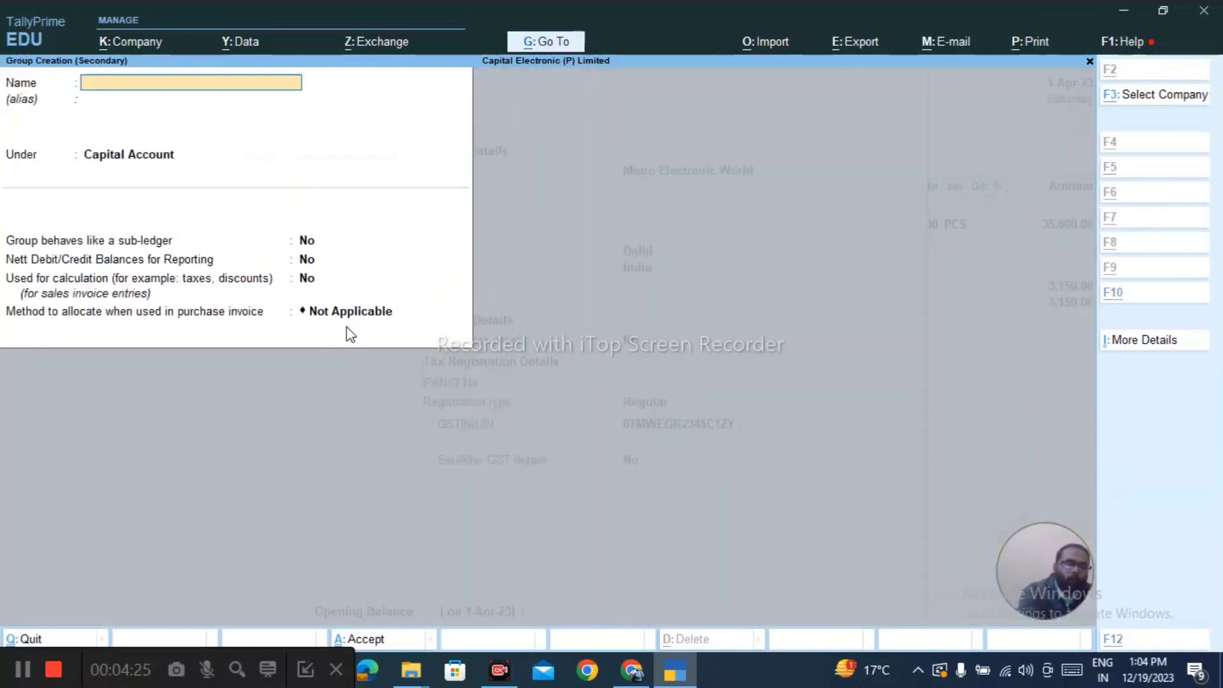
key("alt+c")
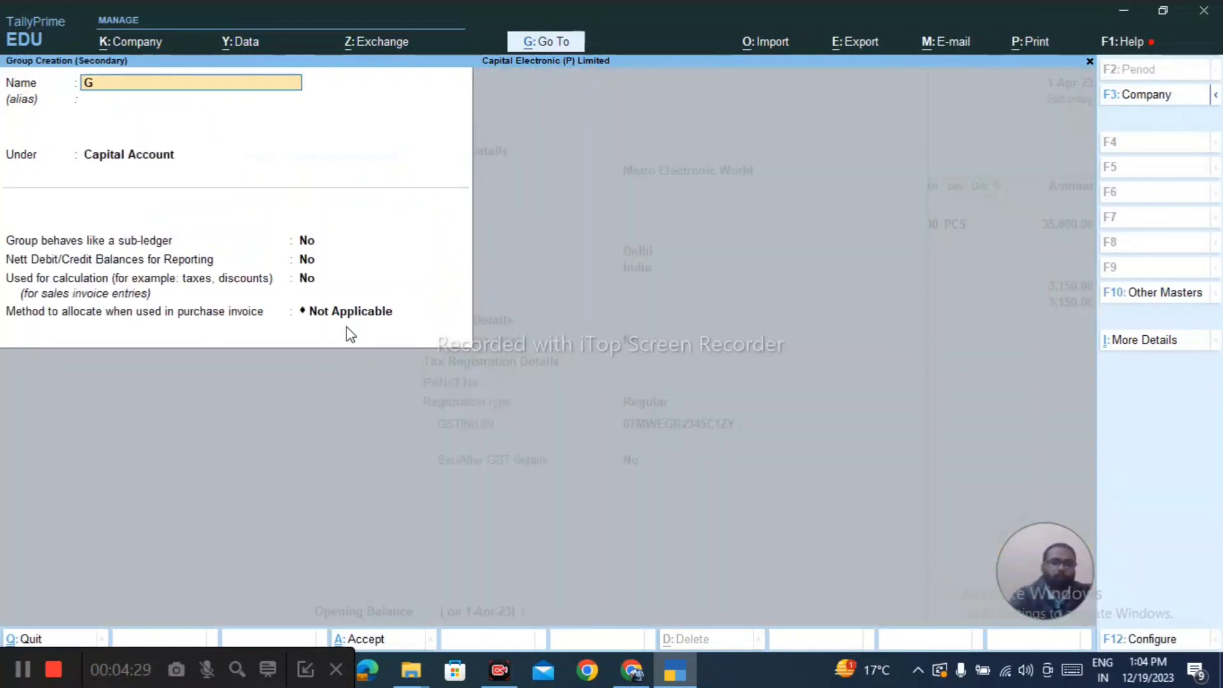
key("Return")
key("Return")
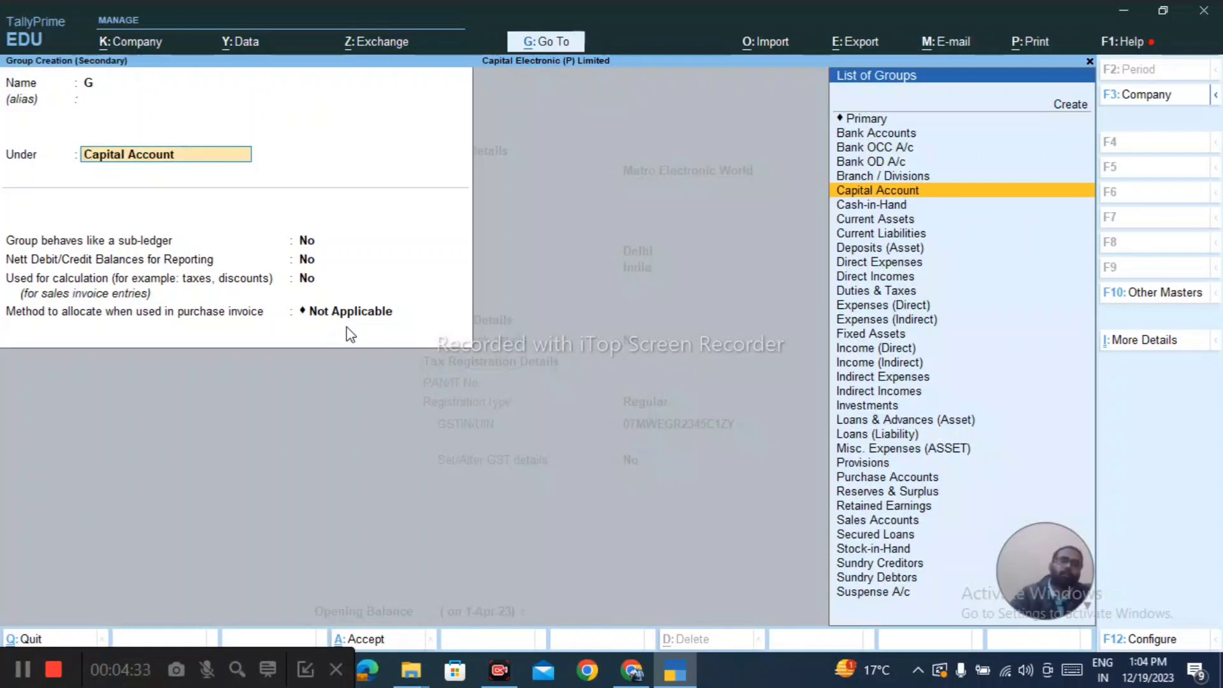
Discard the new group G and leave the Metro Electronic World ledger without saving.
key("ctrl+a")
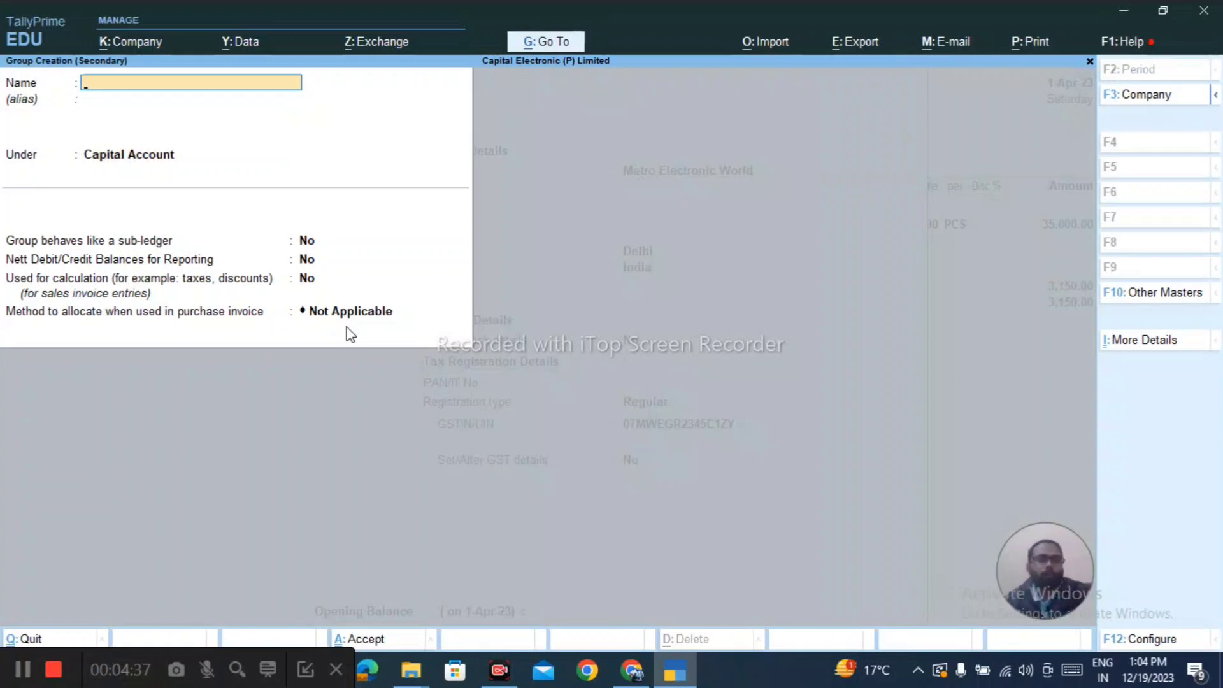
key("Escape")
key("Return")
key("Escape")
key("Escape")
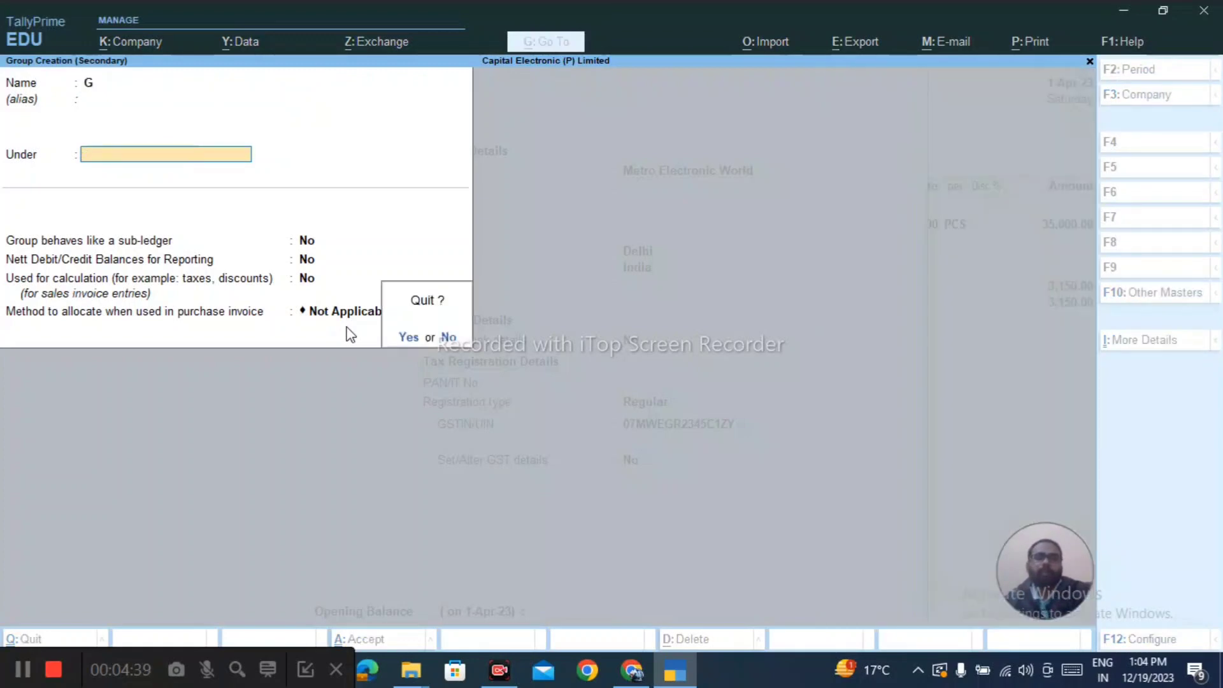
key("y")
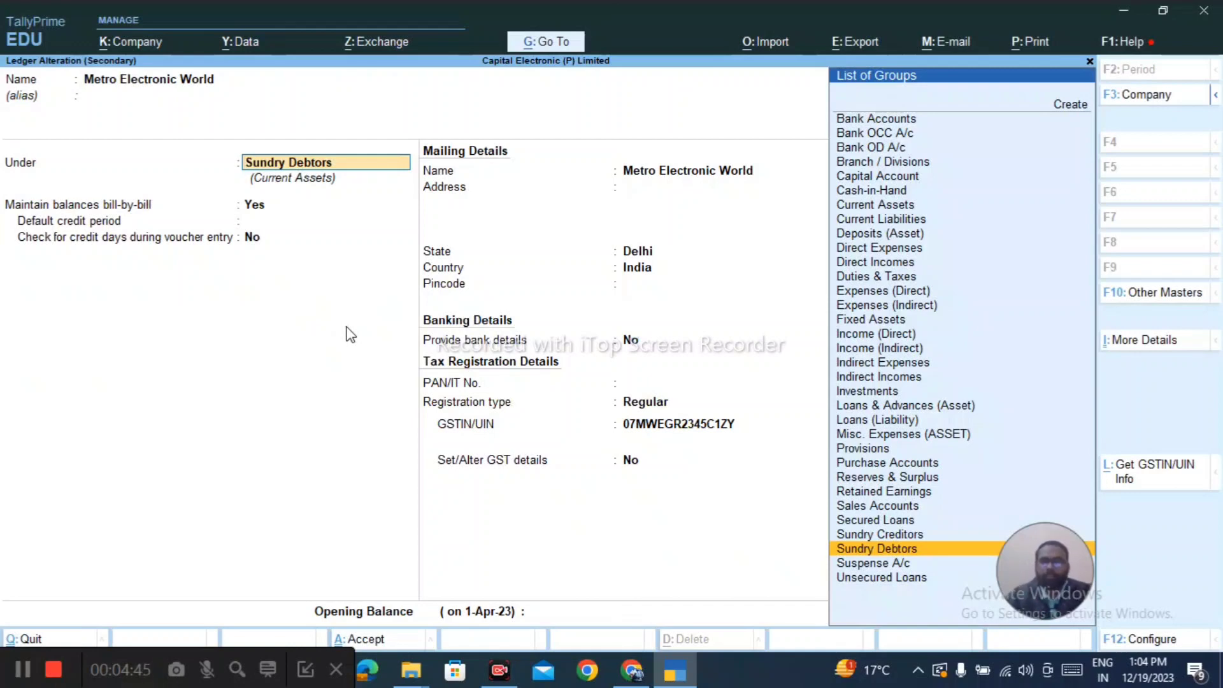
key("Escape")
key("Escape")
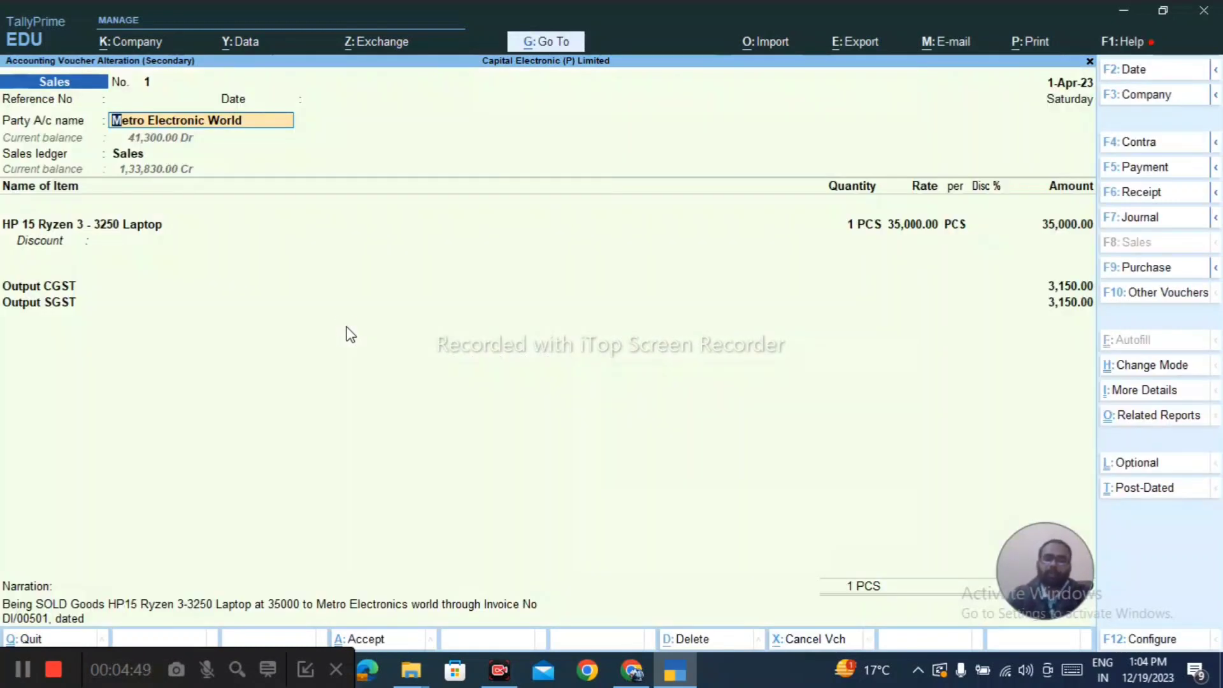
Accept the voucher's dispatch, party and tax classification details unchanged and advance to the stock item line.
key("Return")
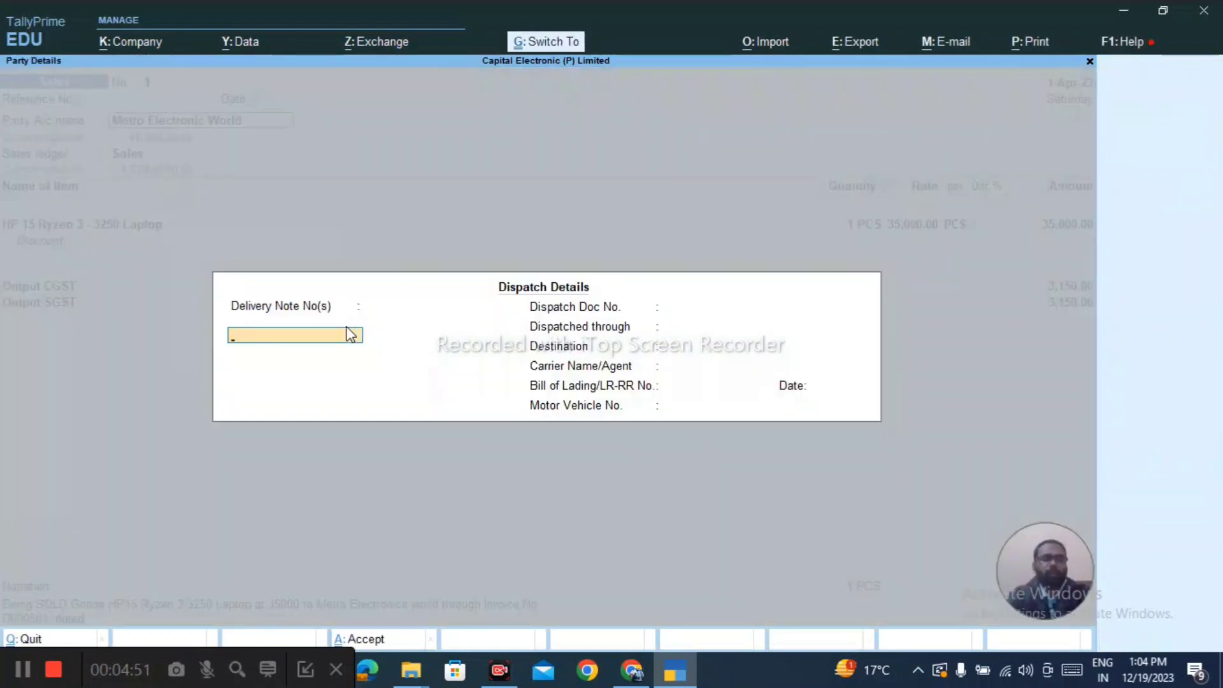
key("ctrl+a")
key("ctrl+a")
key("Return")
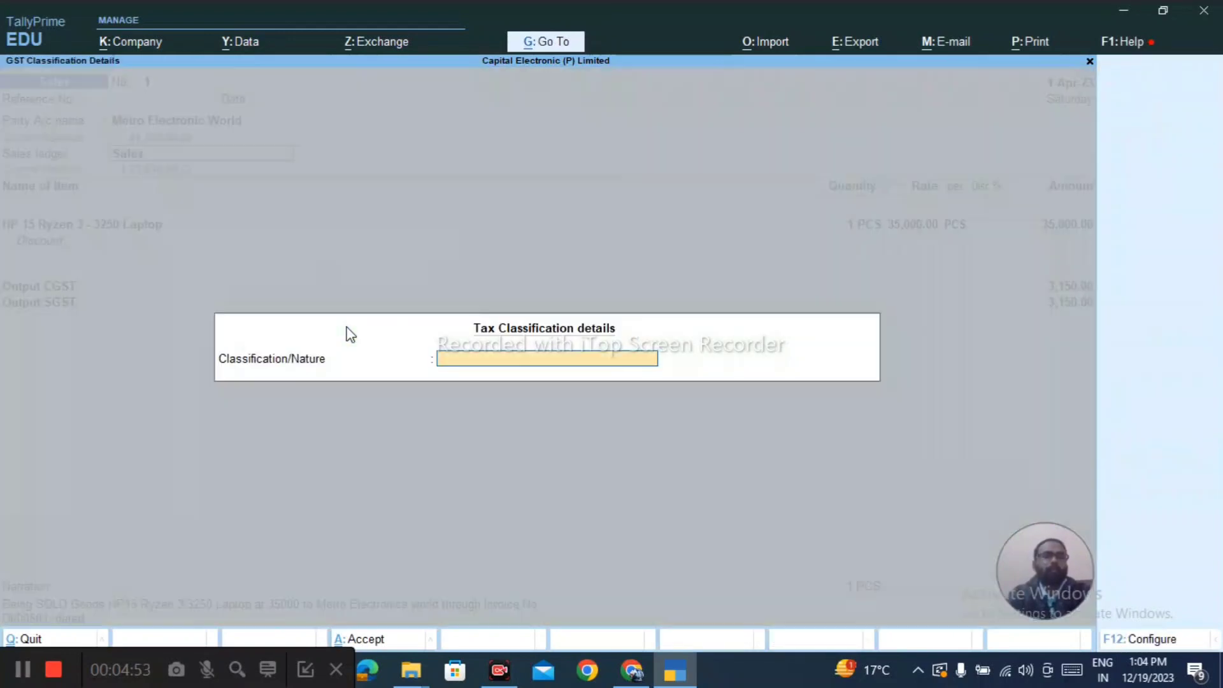
key("Return")
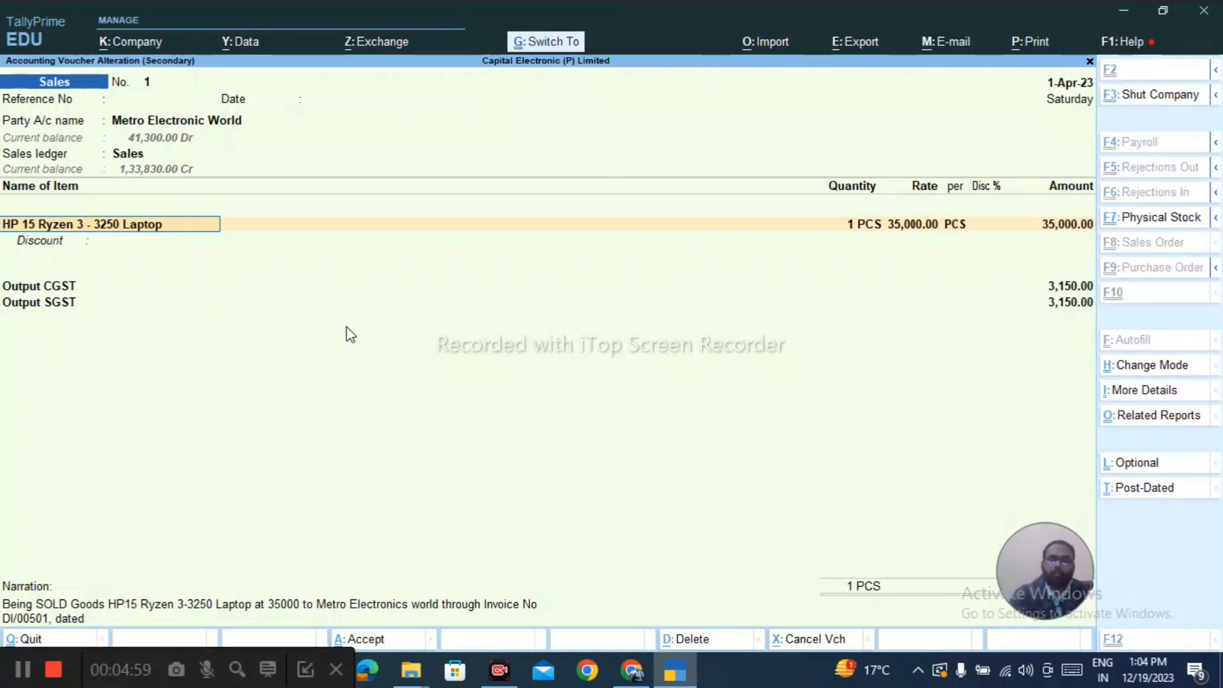
Open the HP 15 Ryzen 3 - 3250 Laptop item for alteration, set its group to TV, and quit without saving.
key("ctrl+Return")
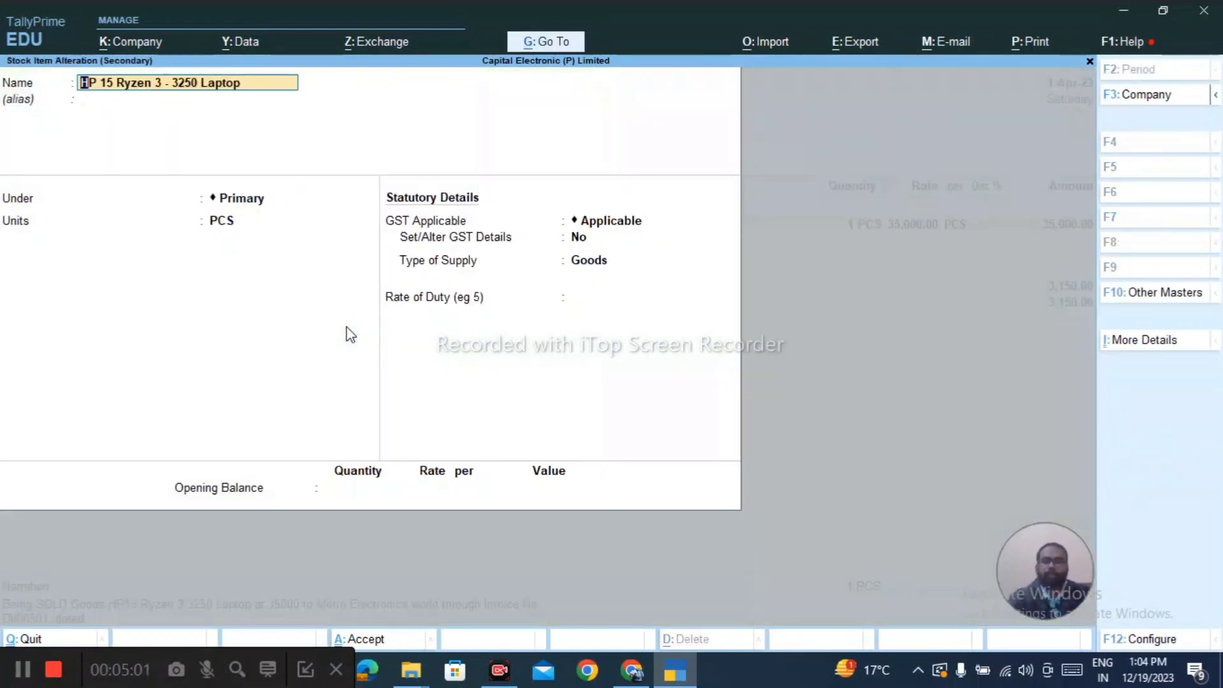
key("Return")
key("Return")
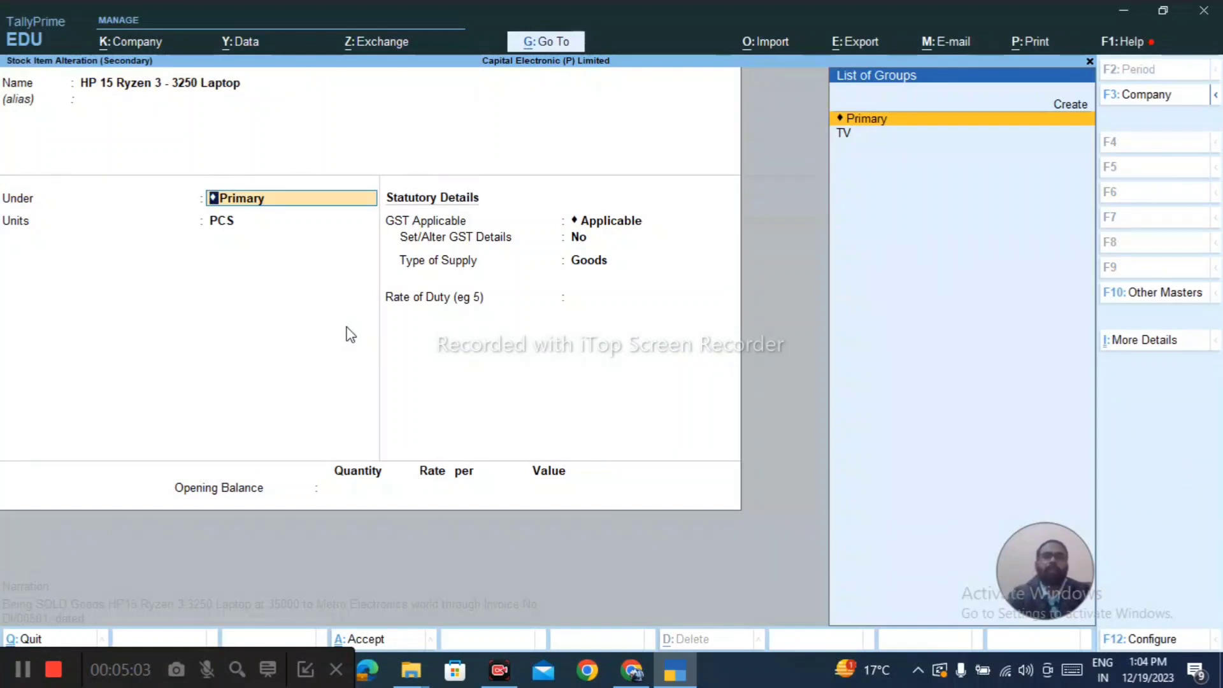
key("Down")
key("Return")
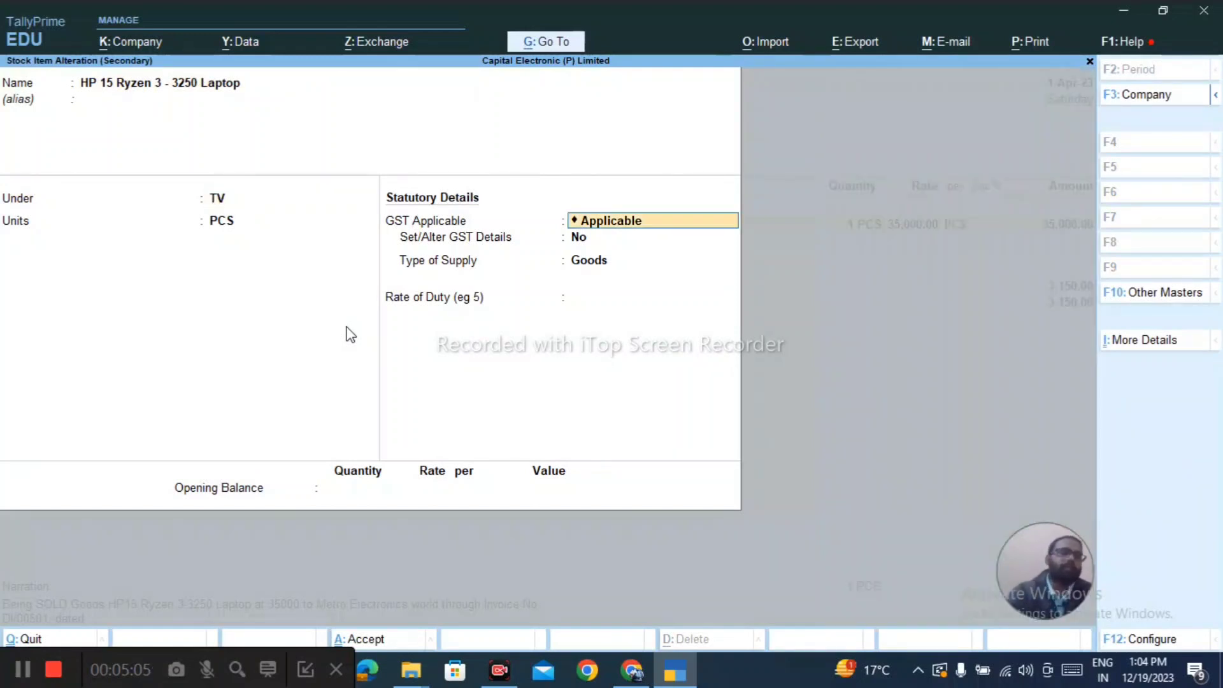
key("BackSpace")
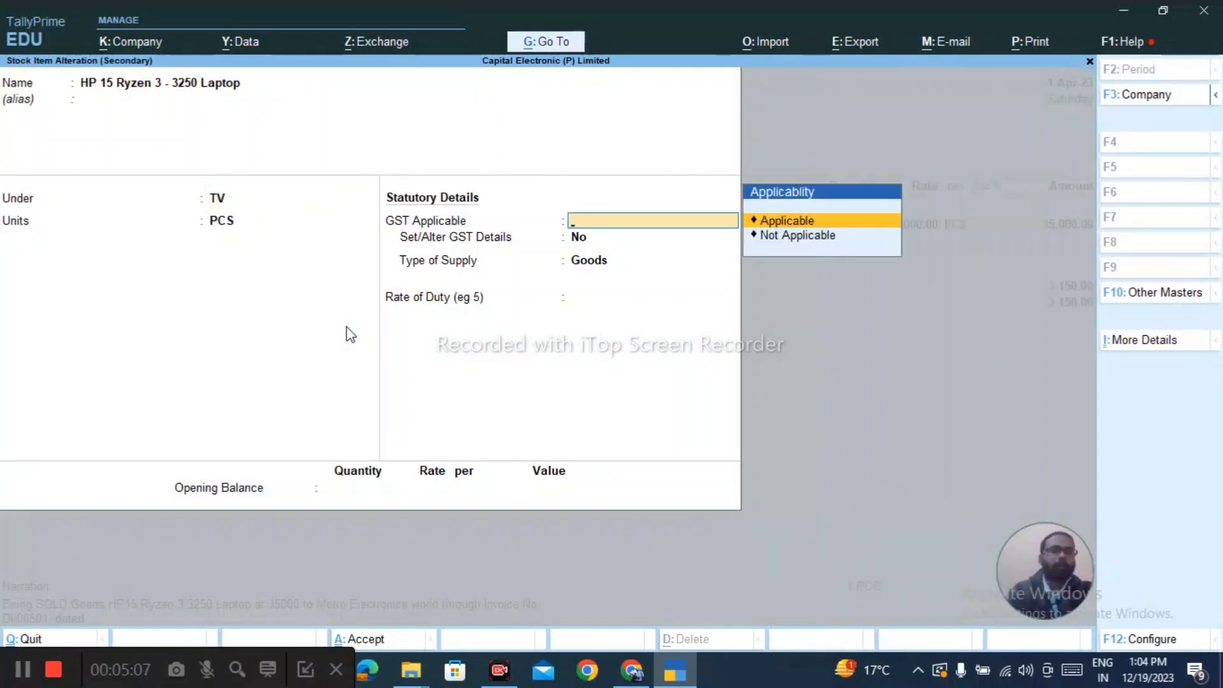
key("Escape")
key("Return")
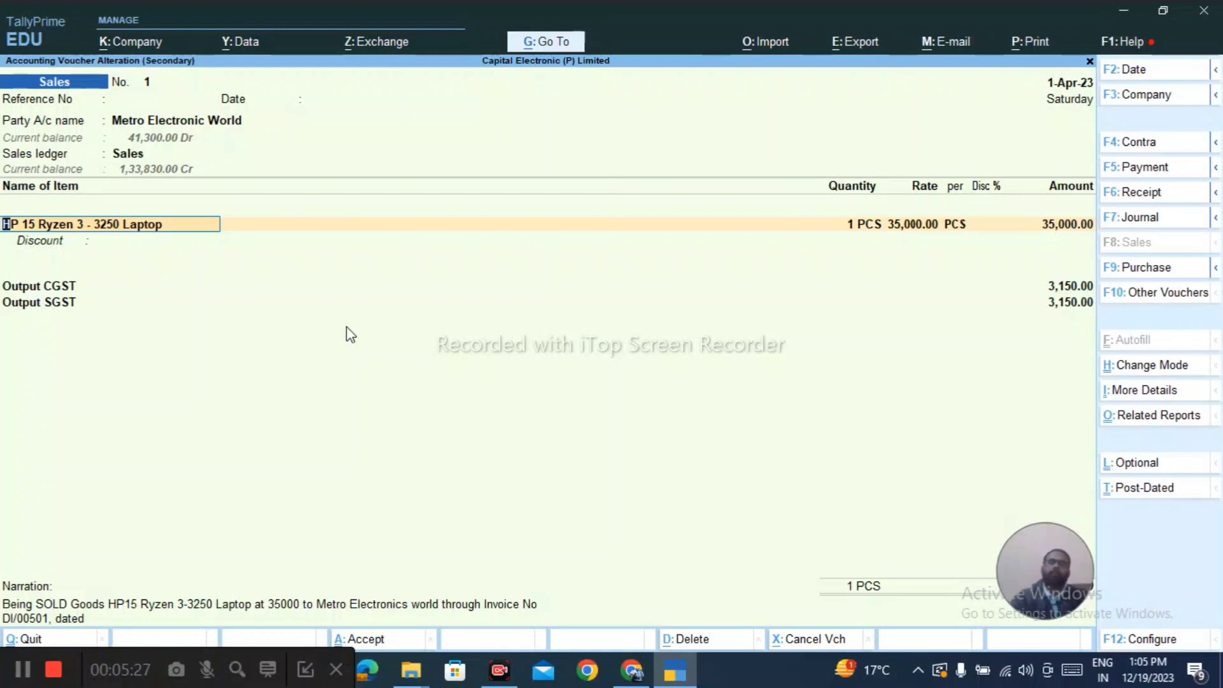
Quit sales voucher No. 1 without saving and return to the Gateway of Tally.
key("Escape")
key("Escape")
key("Return")
key("Escape")
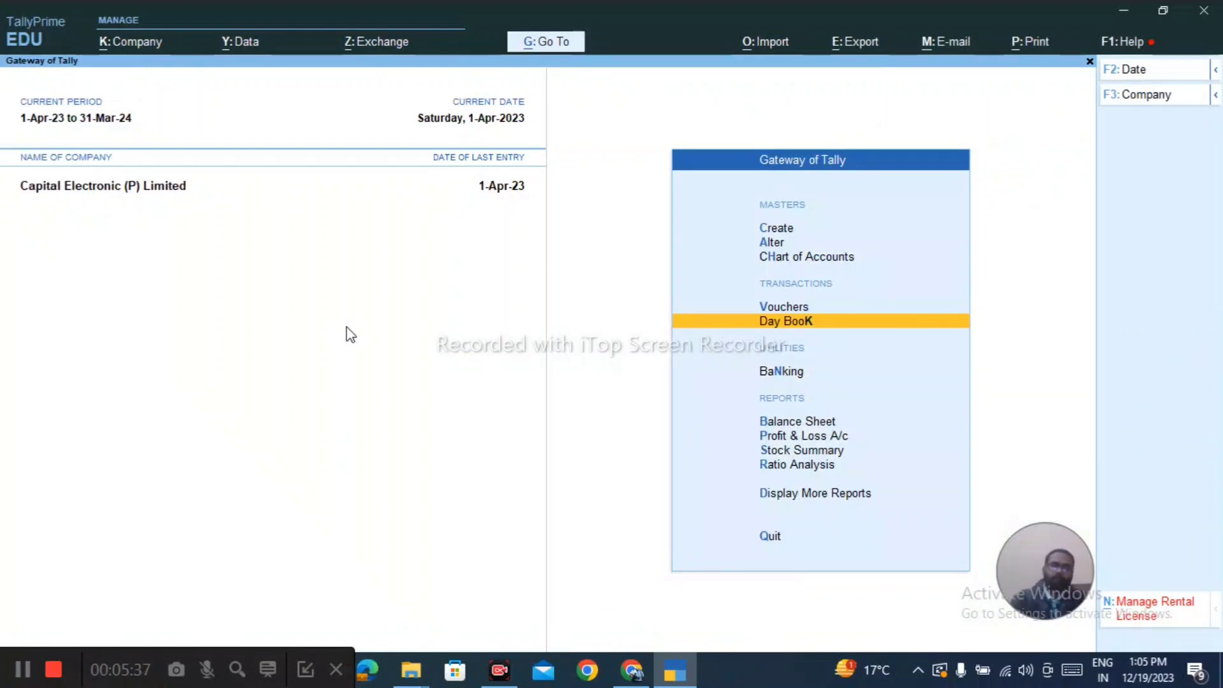
Reopen the Metro Electronic World sales voucher No. 1 from the Day Book.
key("Return")
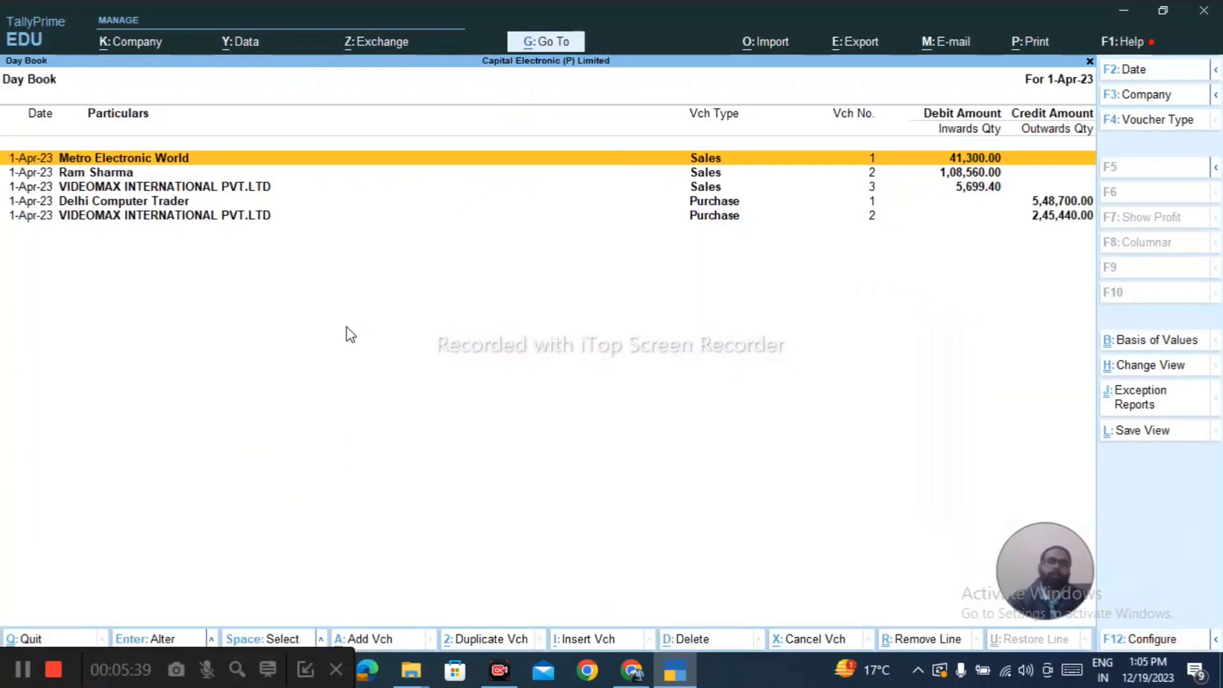
key("Down")
key("Up")
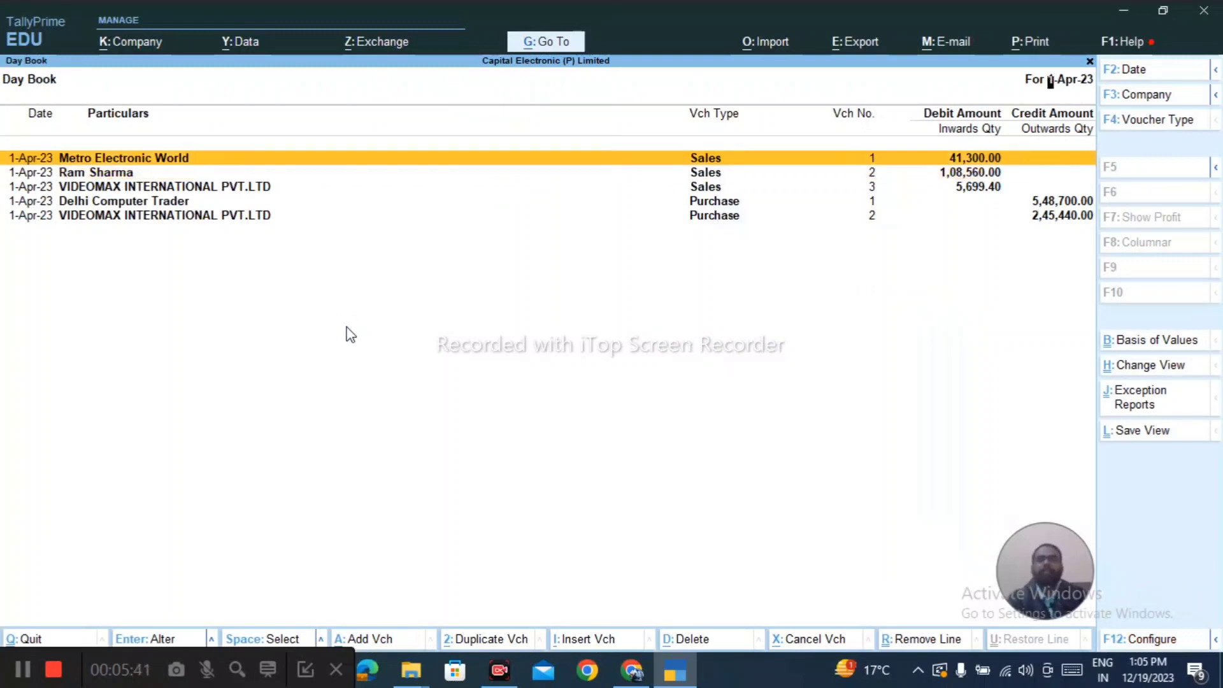
key("Return")
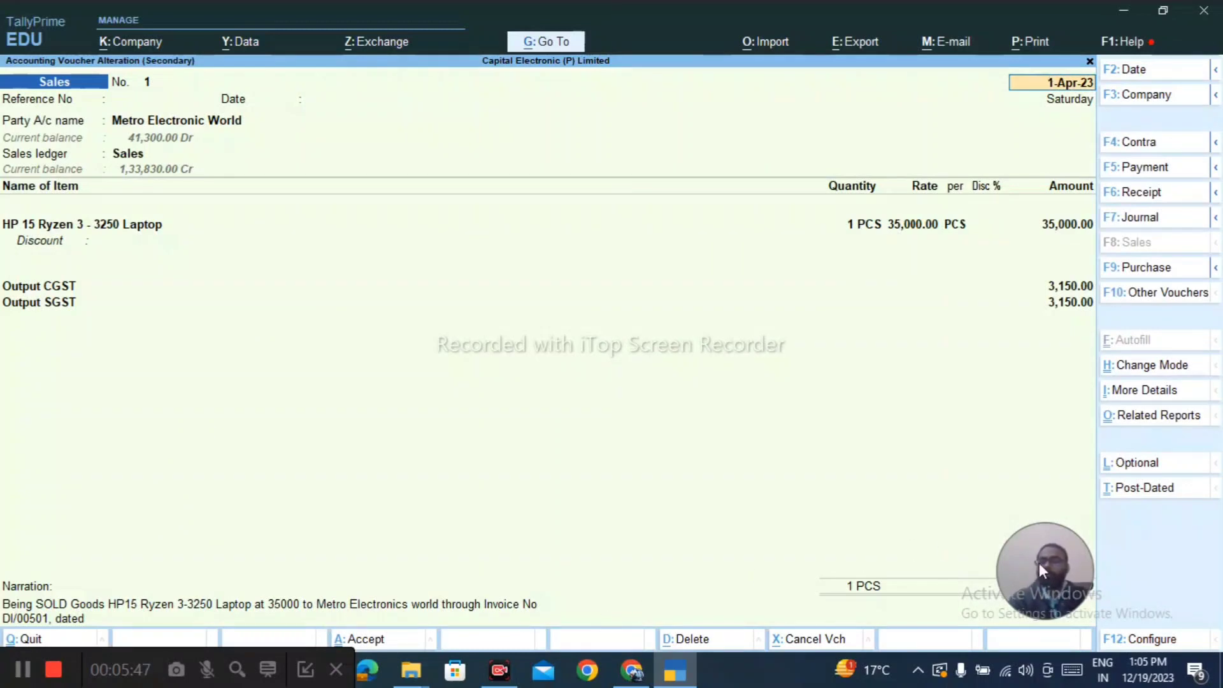
Preview the voucher's Tax Invoice, examine it enlarged, and print it from the preview.
key("alt+p")
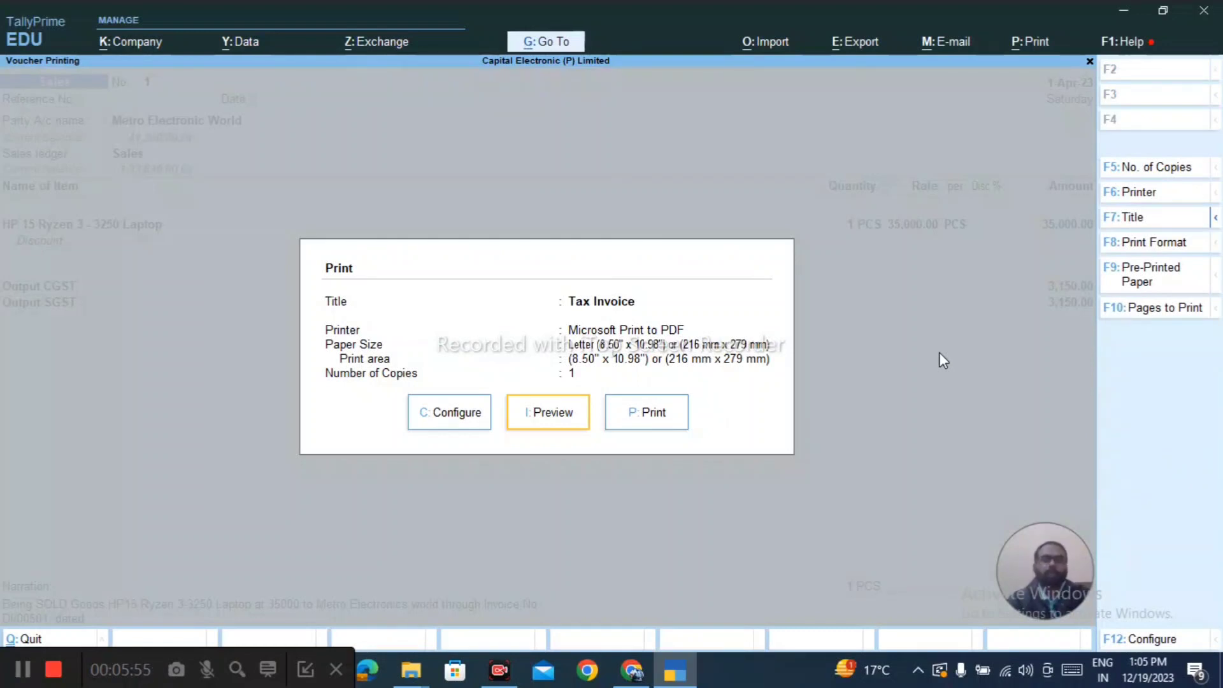
left_click(546, 412)
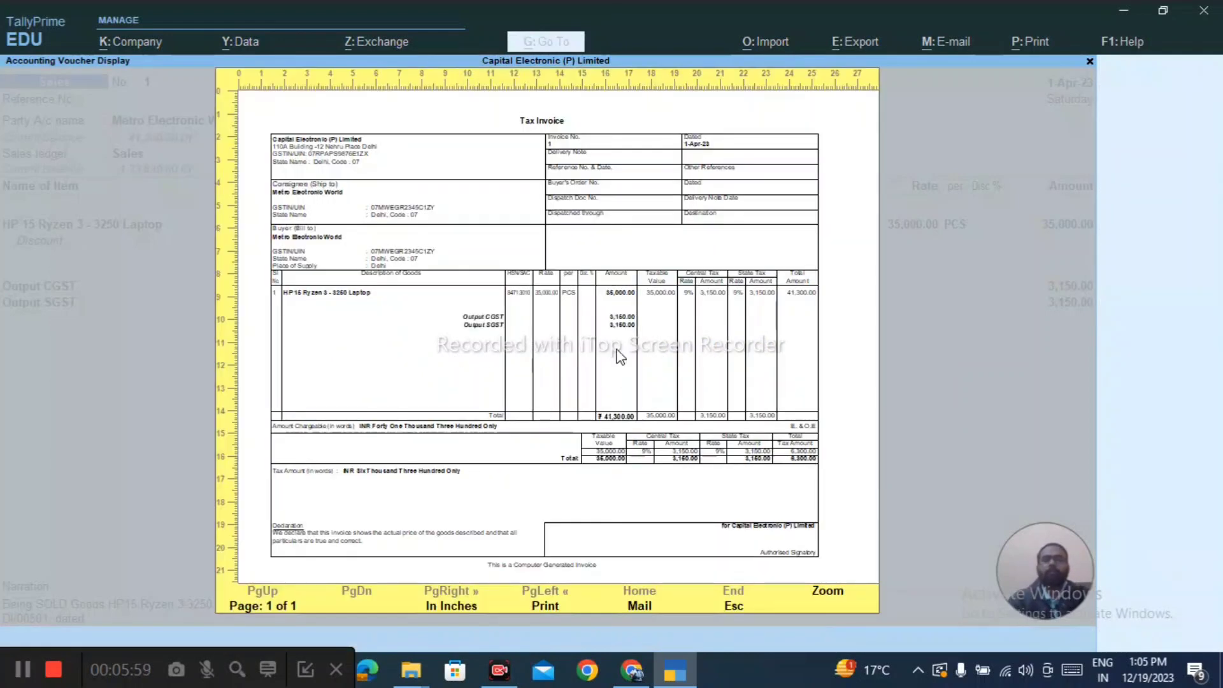
left_click(821, 599)
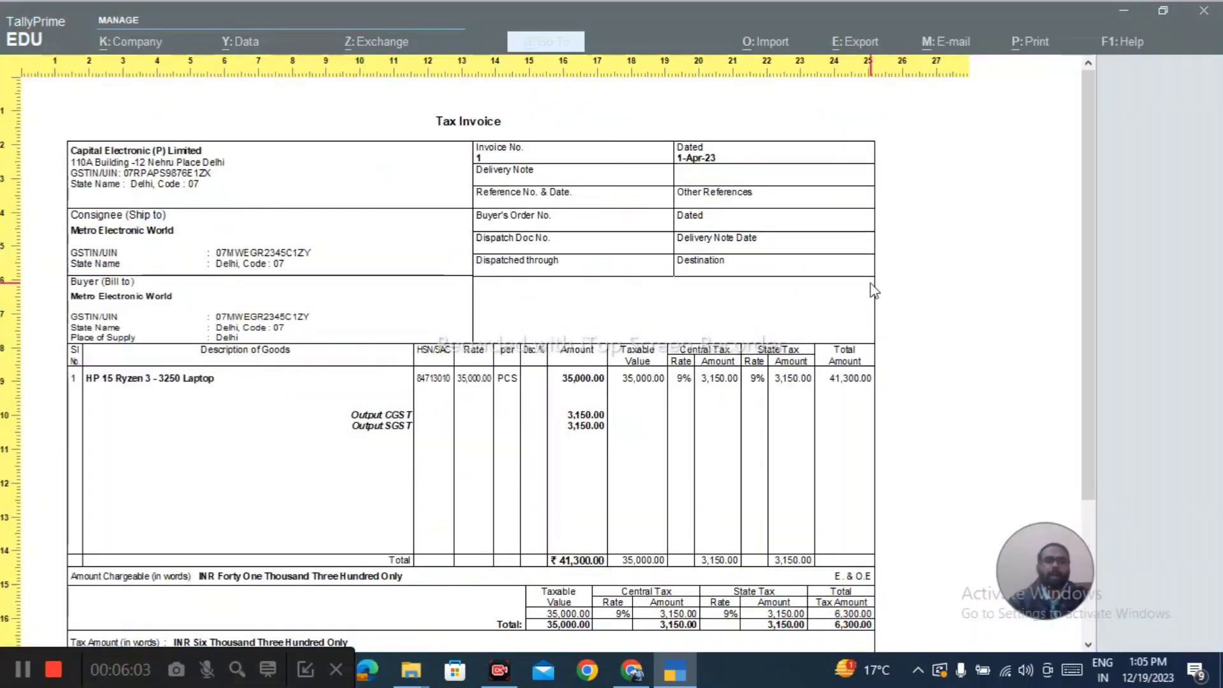
left_click_drag(1084, 266, 1058, 186)
key("Escape")
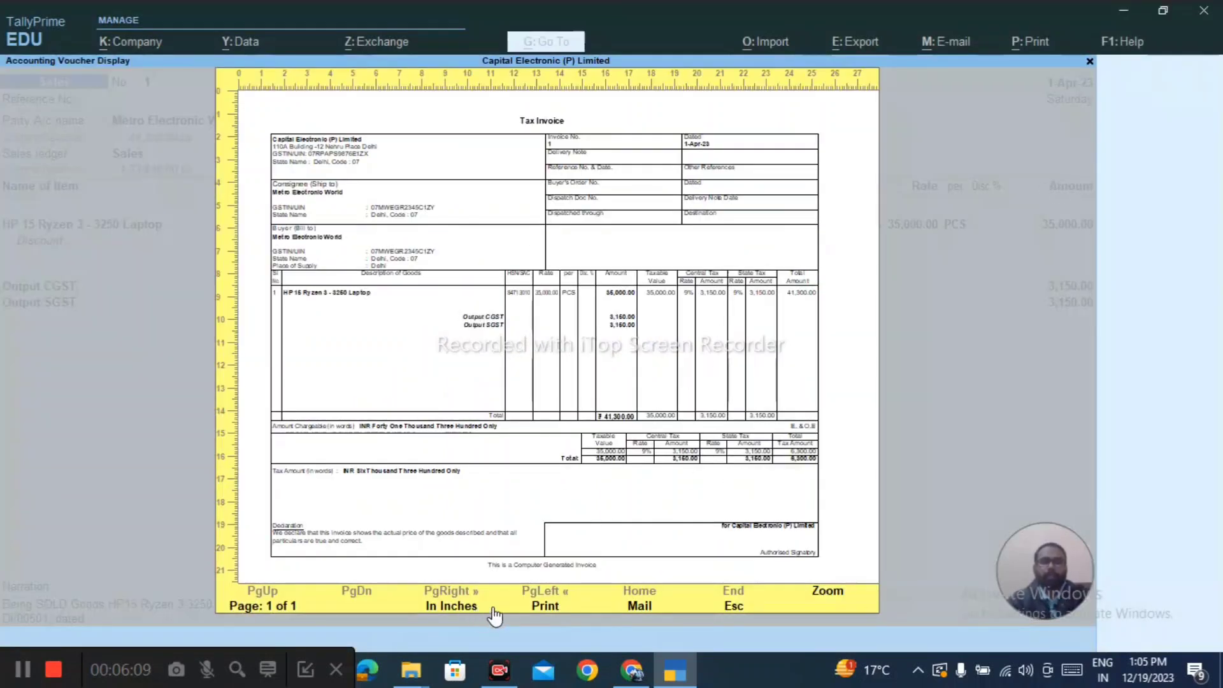
left_click(546, 607)
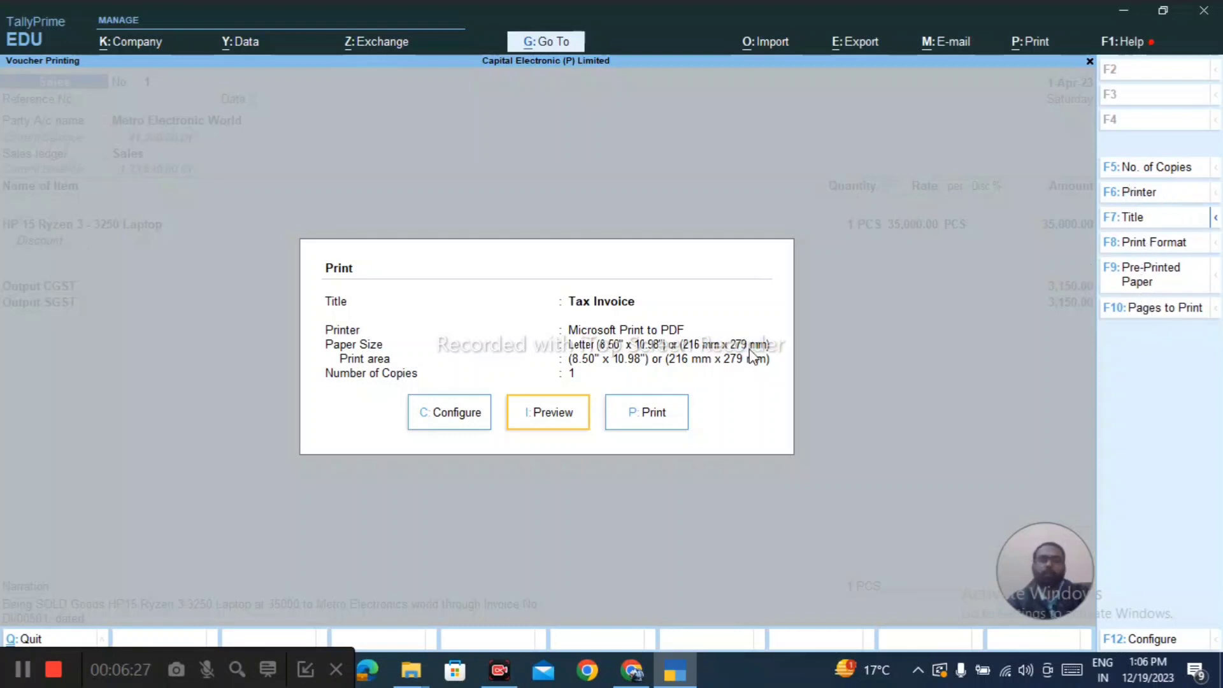
Review the invoice's print configuration options from voucher details through footer information, and close the printing dialog without changing anything.
left_click(456, 426)
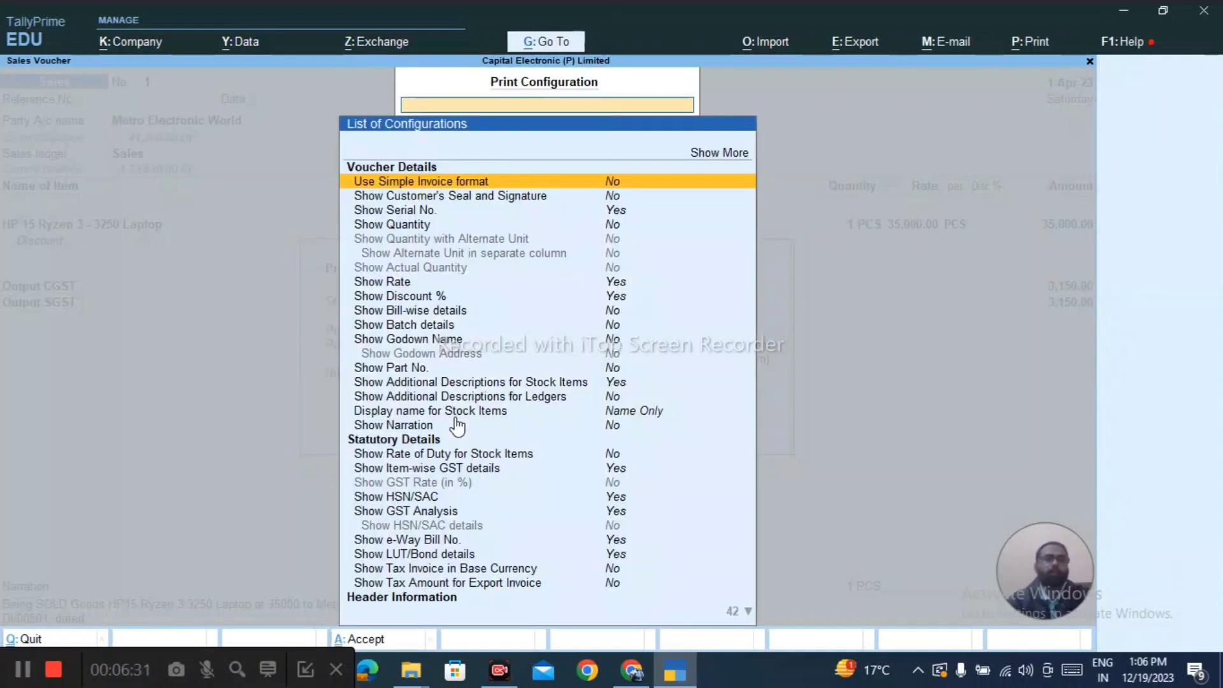
key("Down")
key("Down")
key("Down")
key("Down")
key("Down")
key("Down")
key("Down")
key("Down")
key("Down")
key("Down")
key("Down")
key("Down")
key("Down")
key("Down")
key("Down")
key("Down")
key("Down")
key("Down")
key("Down")
key("Down")
key("Down")
key("Down")
key("Down")
key("Down")
key("Down")
key("Down")
key("Down")
key("Down")
key("Down")
key("Down")
key("Down")
key("Down")
key("Down")
key("Down")
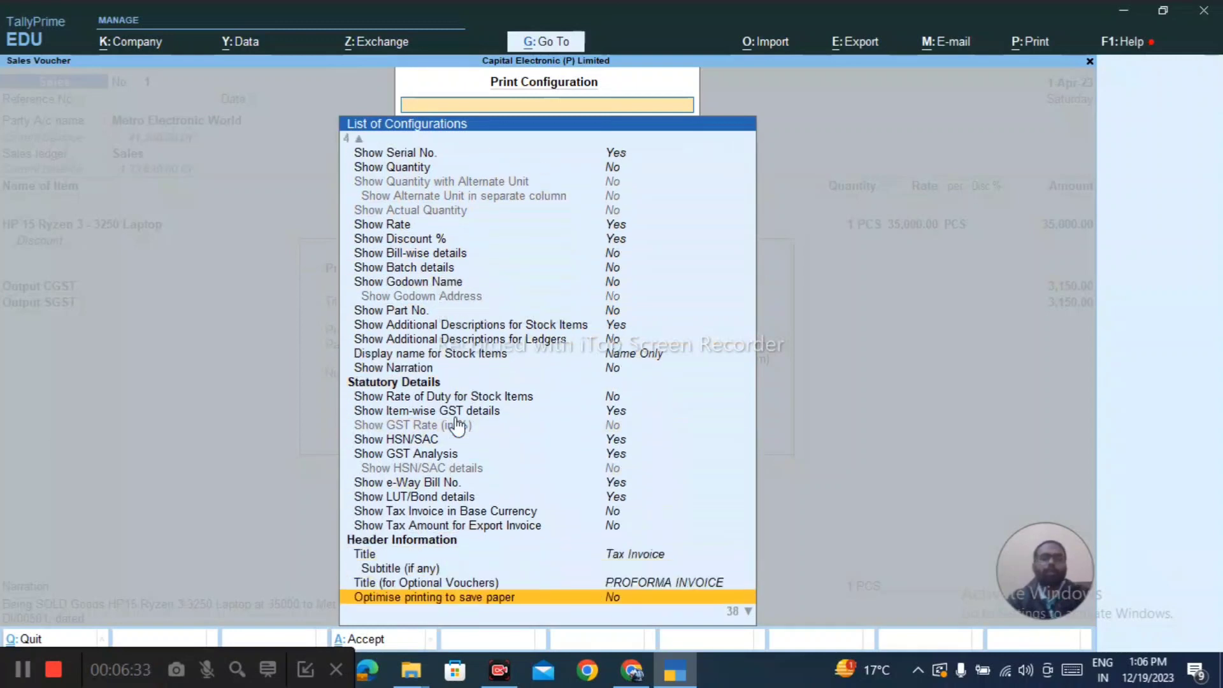
key("Down")
key("Down")
key("Down")
key("Down")
key("Down")
key("Down")
key("Down")
key("Down")
key("Down")
key("Down")
key("Down")
key("Down")
key("Down")
key("Down")
key("Down")
key("Down")
key("Down")
key("Down")
key("Down")
key("Down")
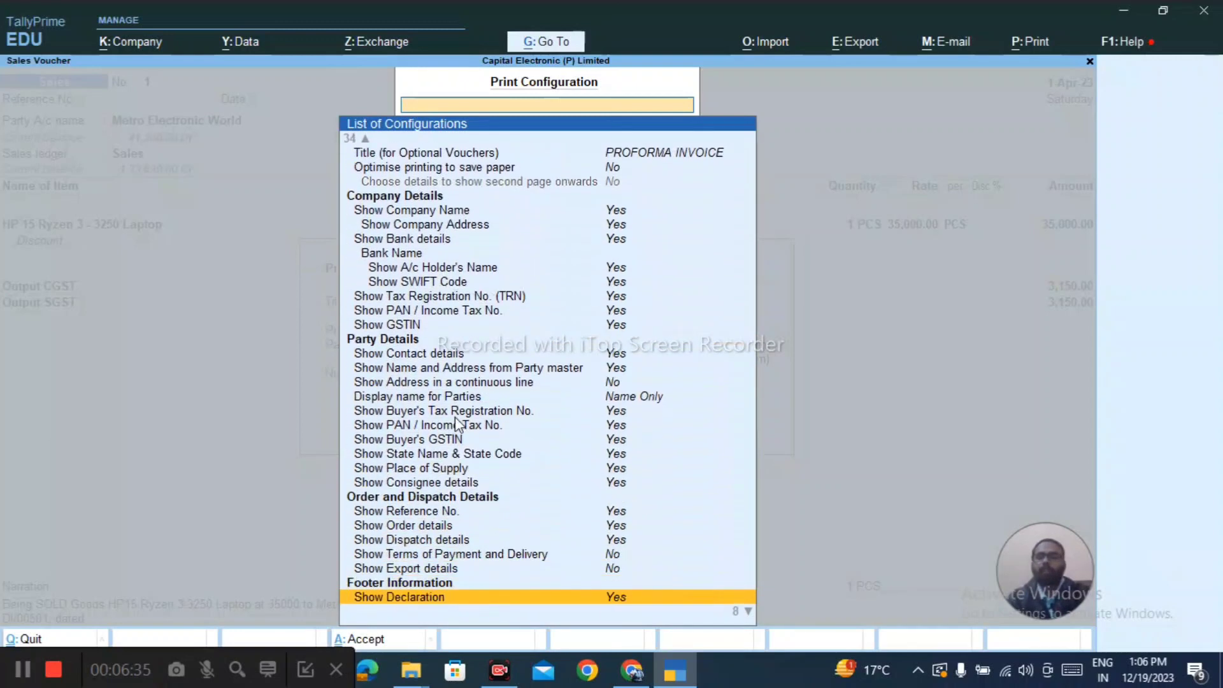
key("Escape")
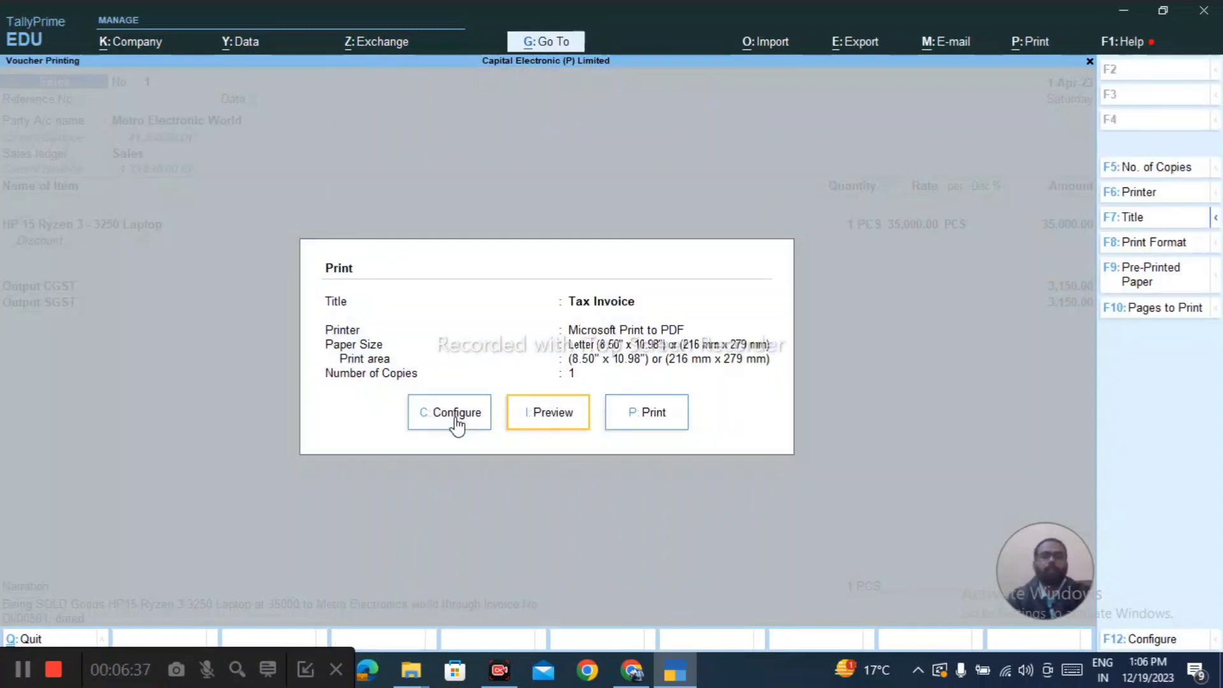
key("Escape")
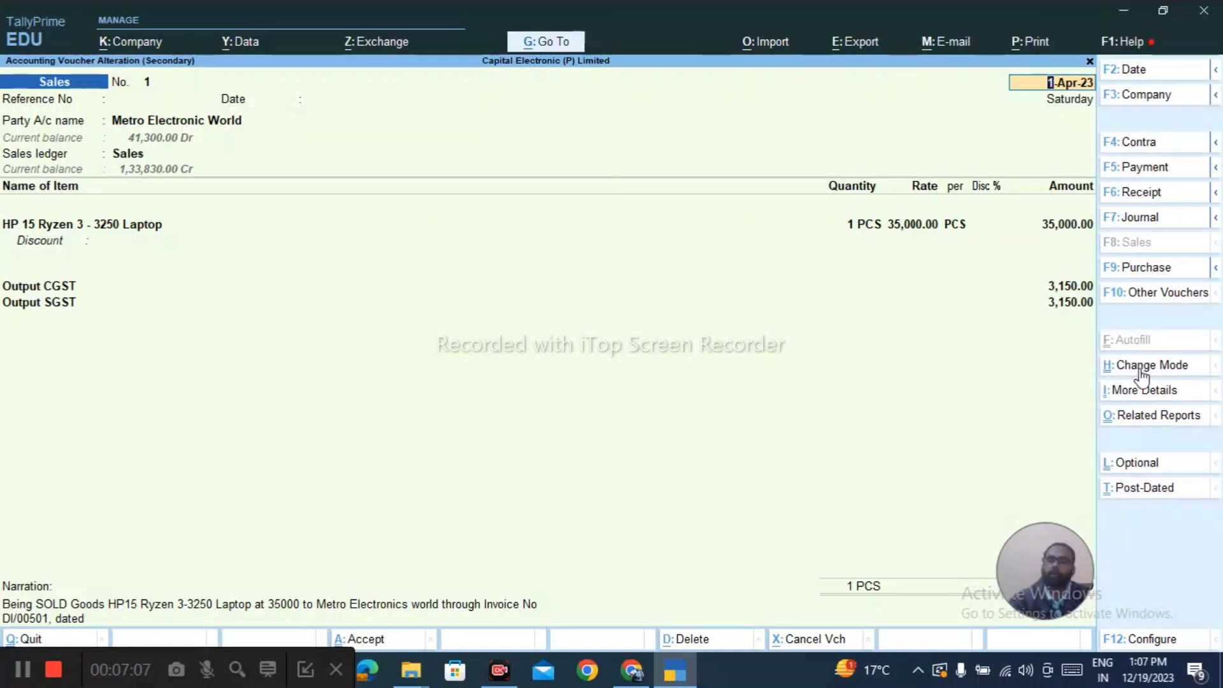
Switch the sales voucher to As Voucher mode and return it to Item Invoice mode.
left_click(1107, 363)
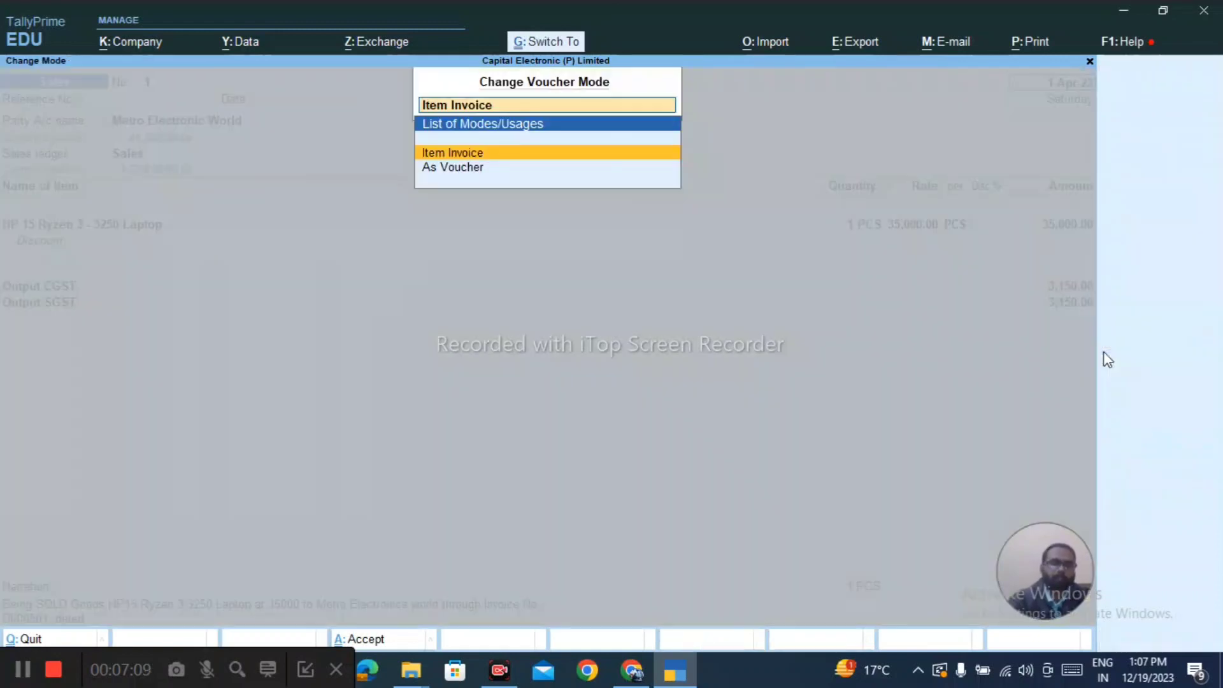
key("Down")
key("Up")
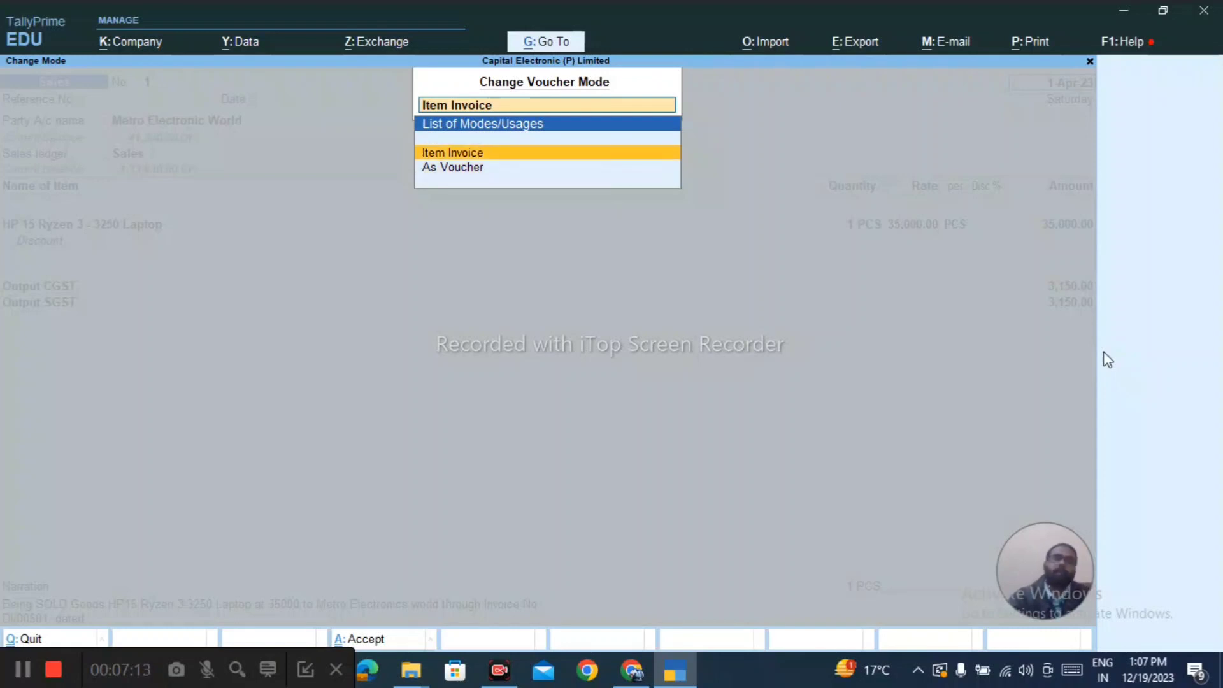
key("Down")
key("Up")
key("Down")
key("Up")
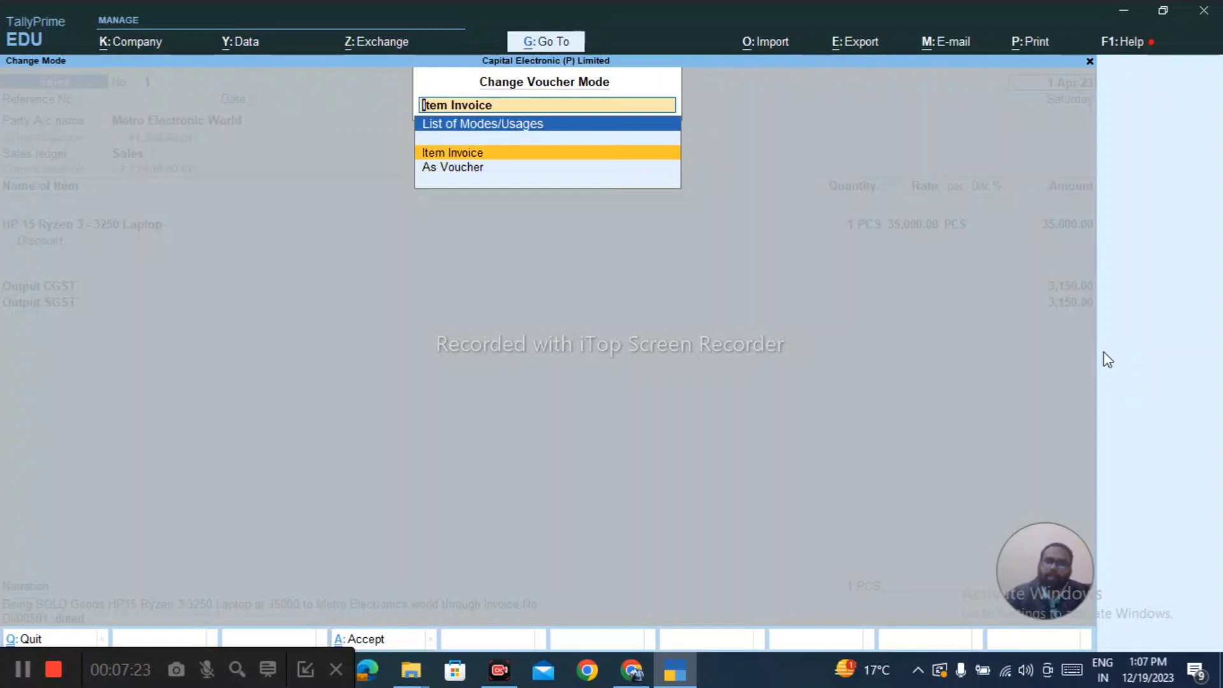
key("Down")
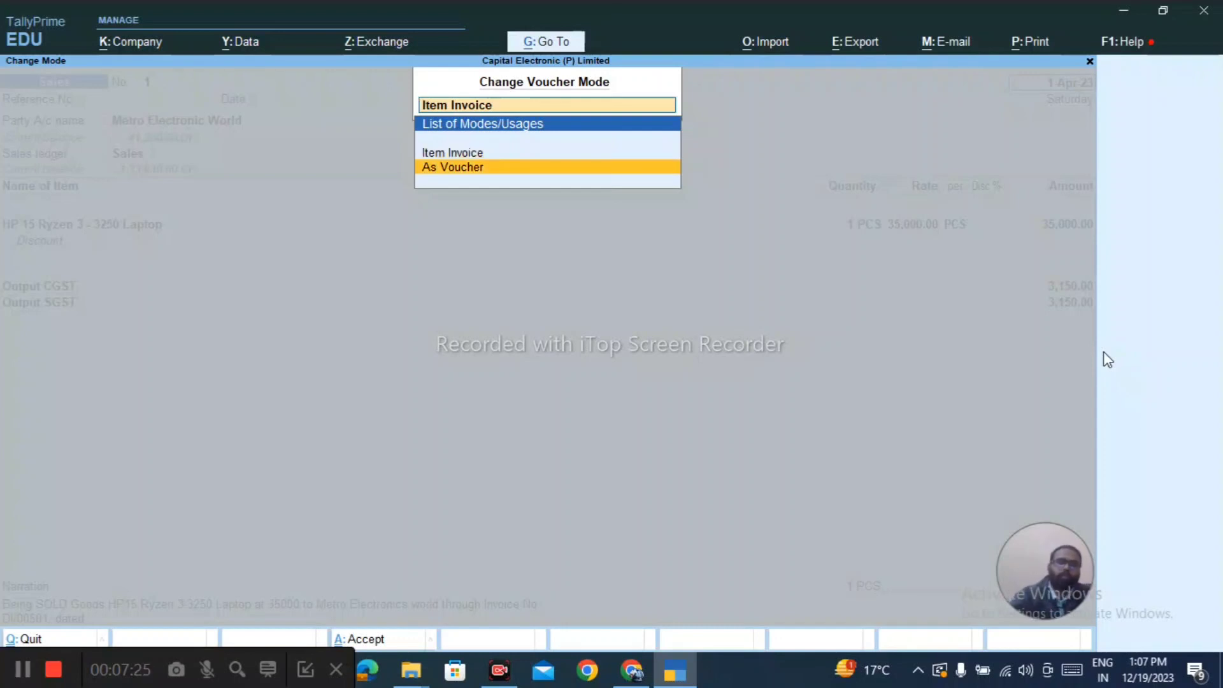
key("Return")
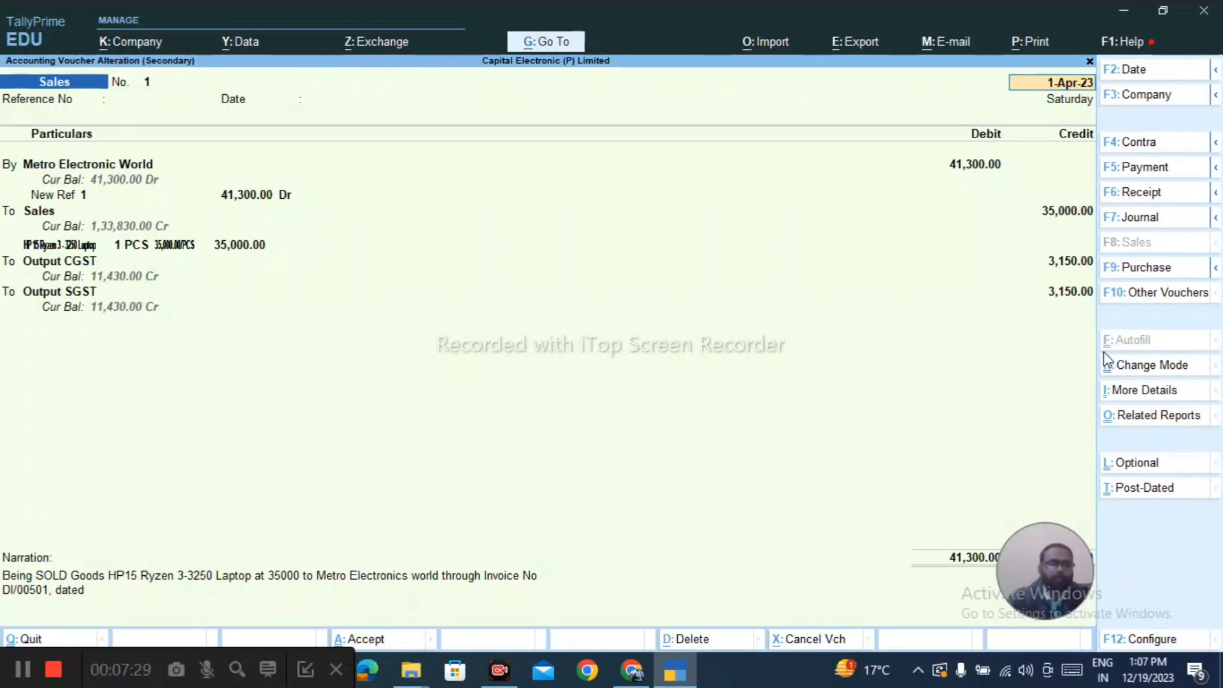
left_click(1105, 357)
key("Return")
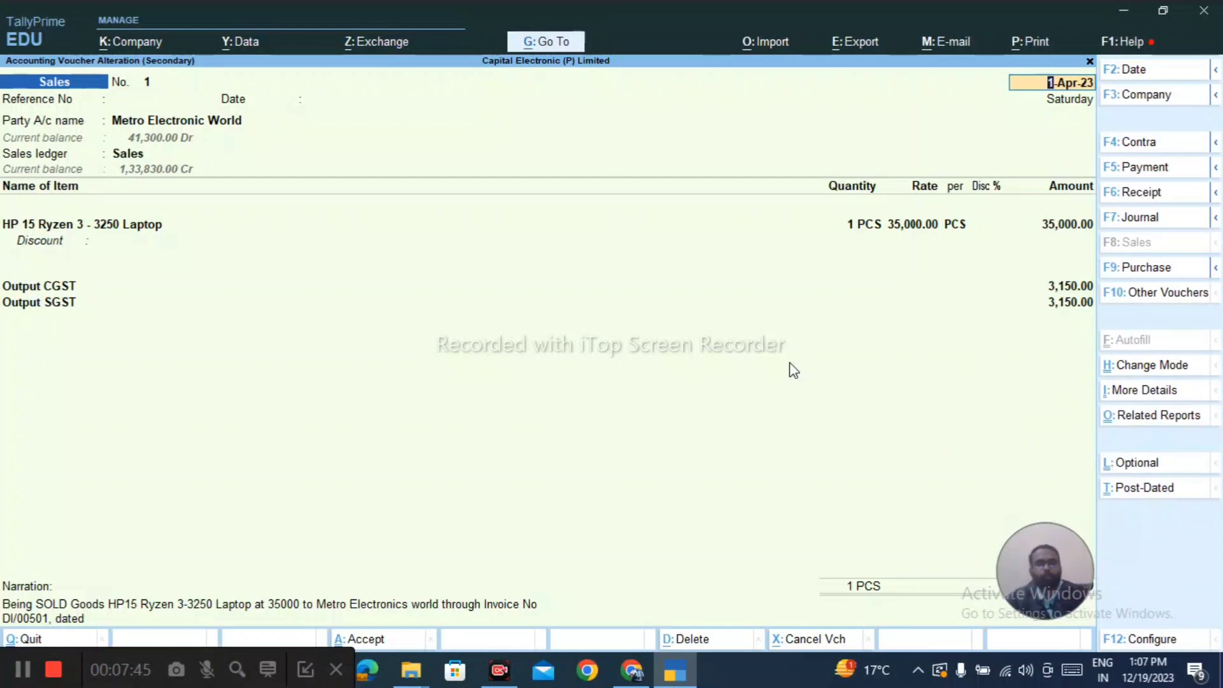
Quit the sales voucher and the Day Book to return to the Gateway of Tally.
key("BackSpace")
key("Escape")
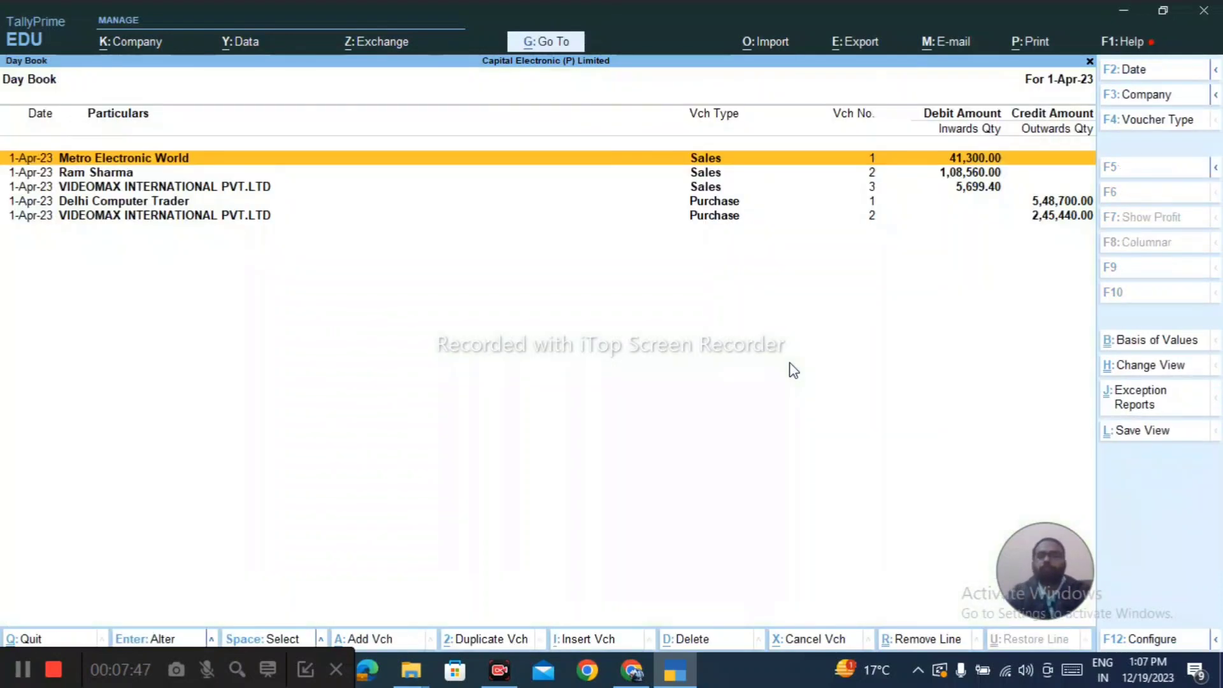
key("Down")
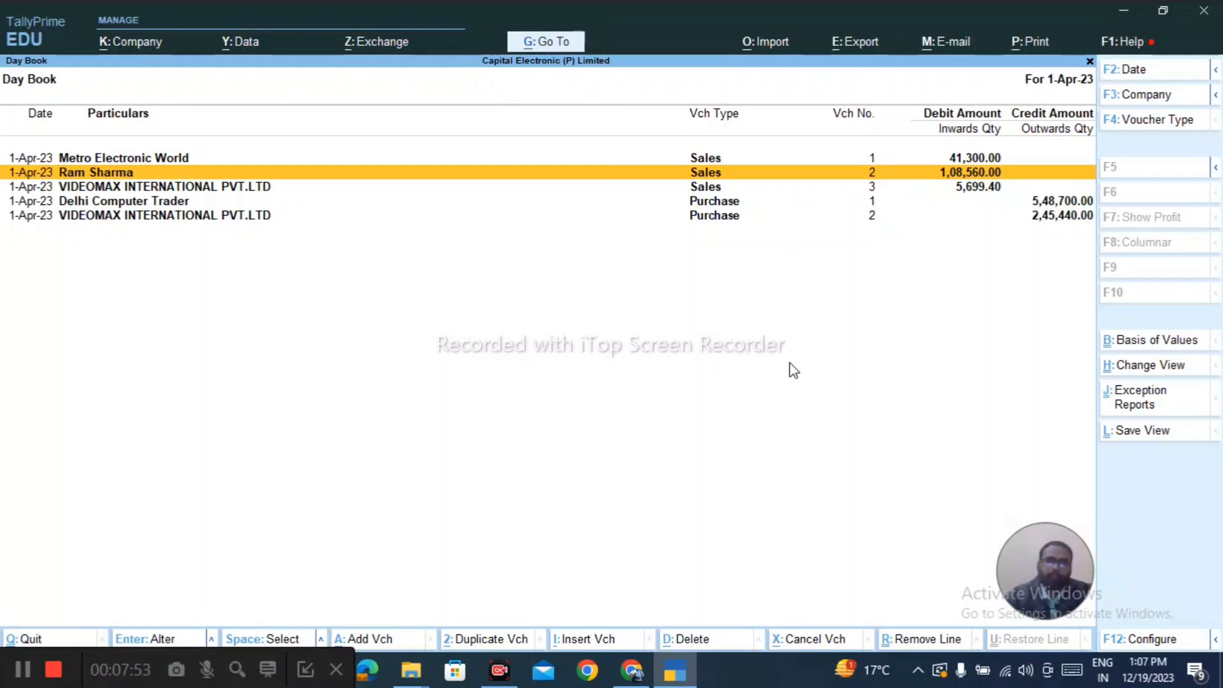
key("Escape")
Open the Balance Sheet from the Gateway of Tally and expand it to the detailed view.
key("Up")
key("Up")
key("Up")
key("Up")
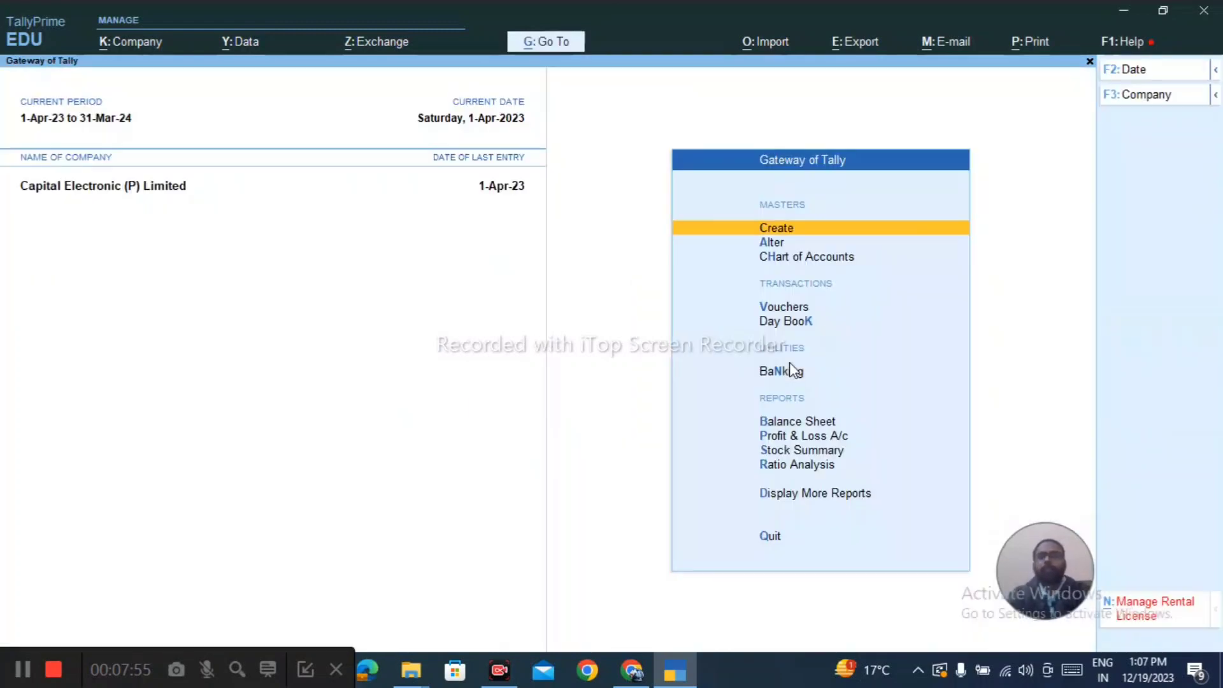
key("Down")
key("Down")
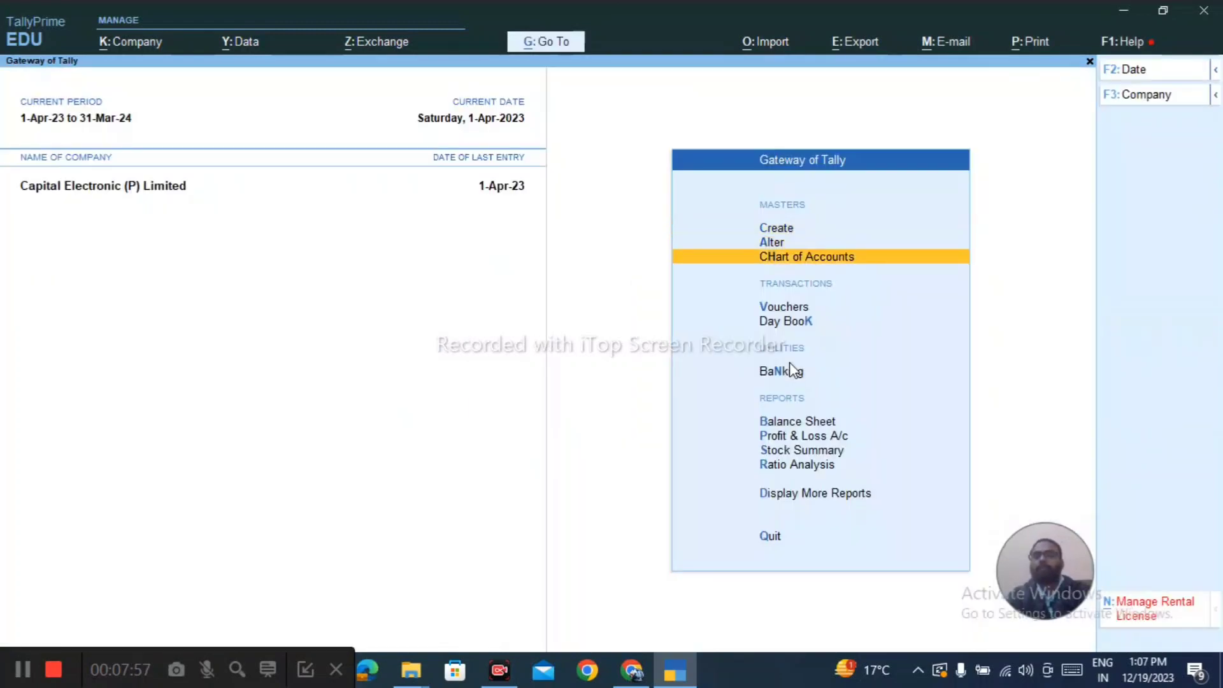
key("Up")
key("b")
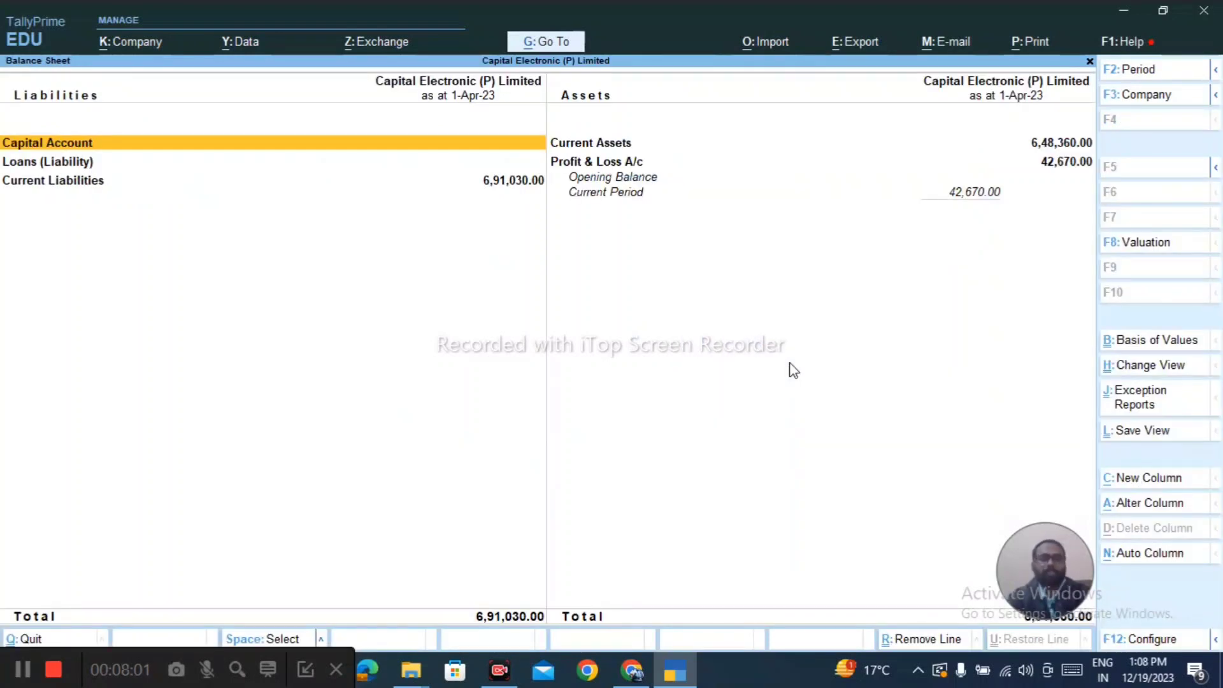
key("alt+F5")
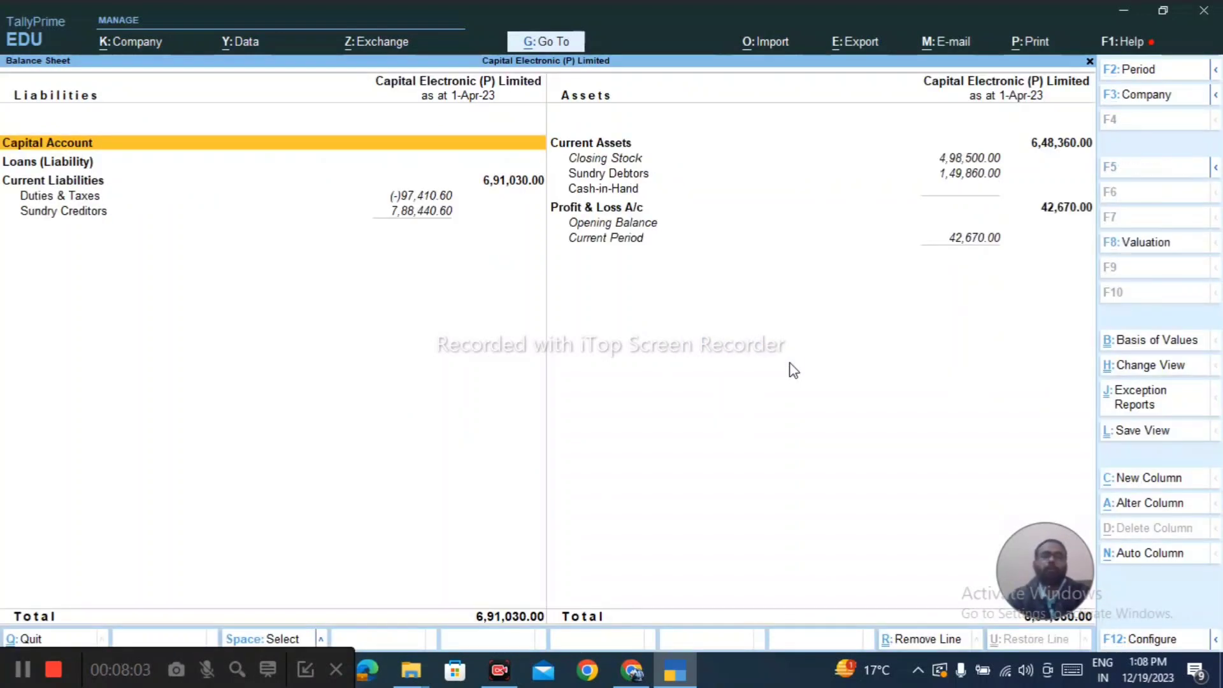
Examine the liability and asset groups in the detailed Balance Sheet, and close the report.
key("Down")
key("Down")
key("Right")
key("Up")
key("Down")
key("Down")
key("Left")
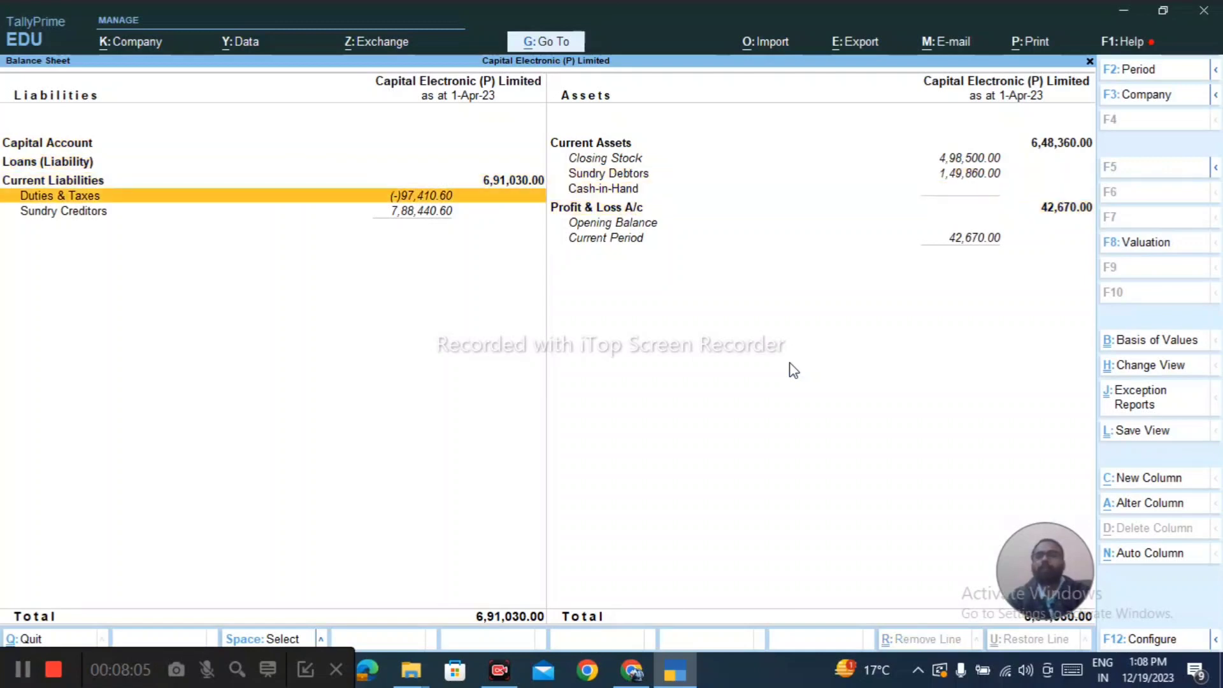
key("Up")
key("Up")
key("Up")
key("Escape")
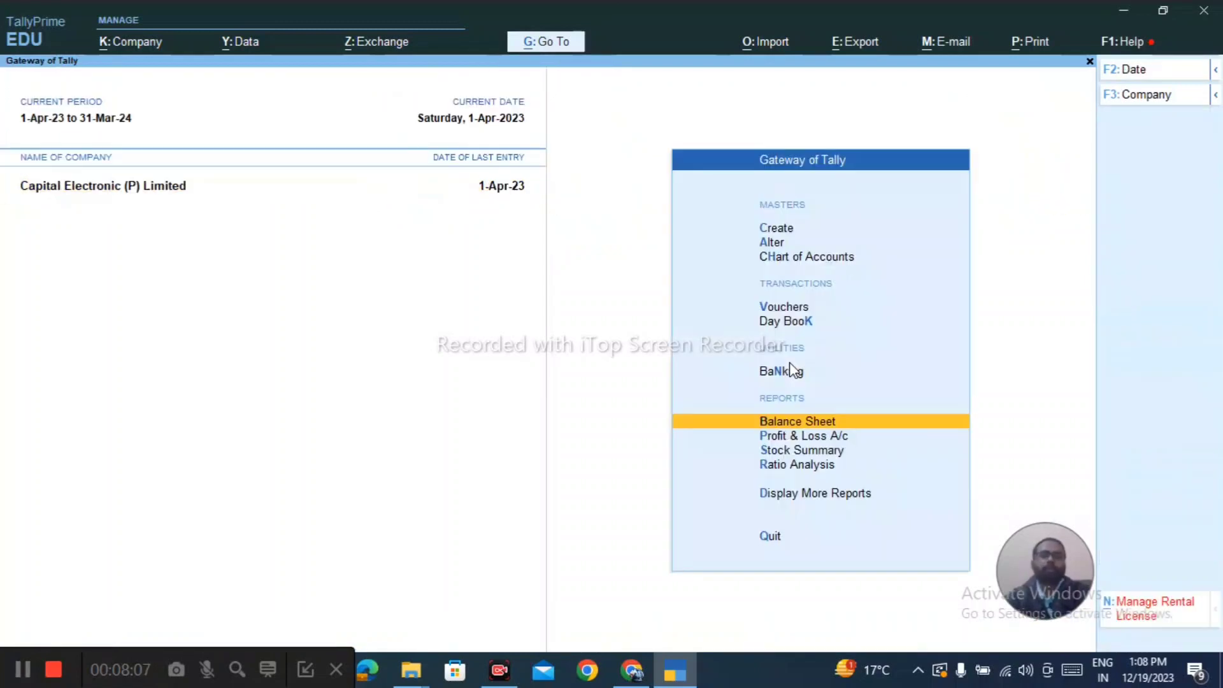
View the Profit & Loss A/c in detailed form and return to the Gateway of Tally.
key("Down")
key("Return")
key("alt+F5")
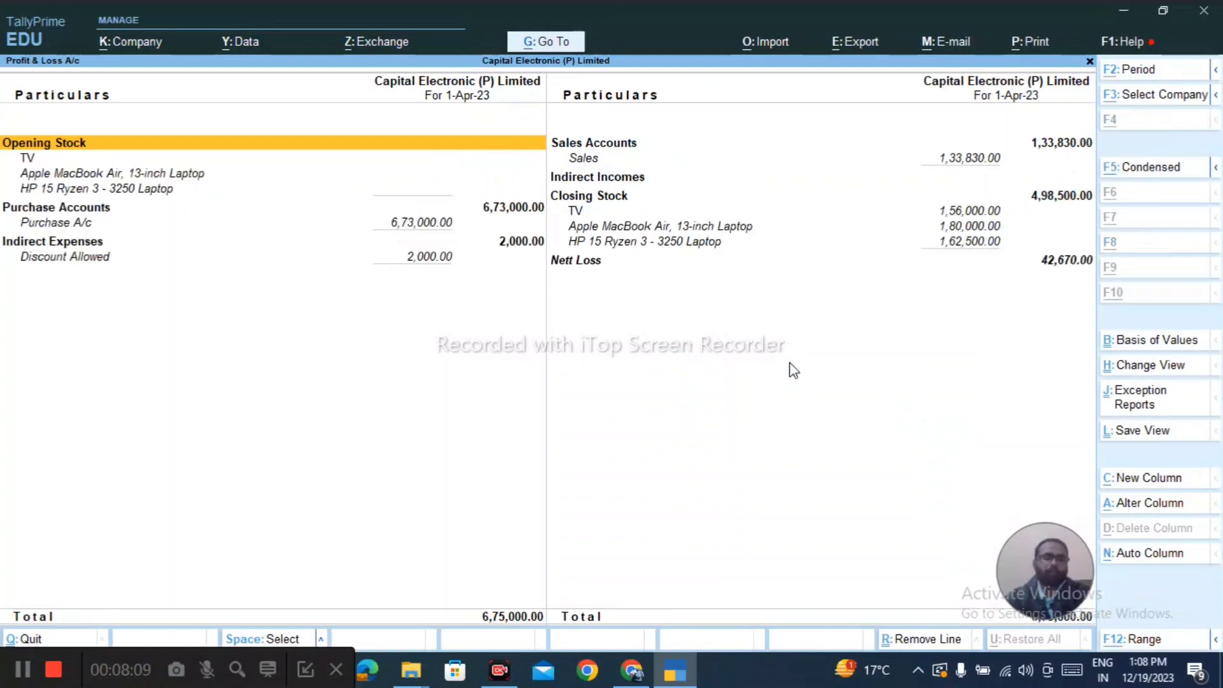
key("Escape")
key("Up")
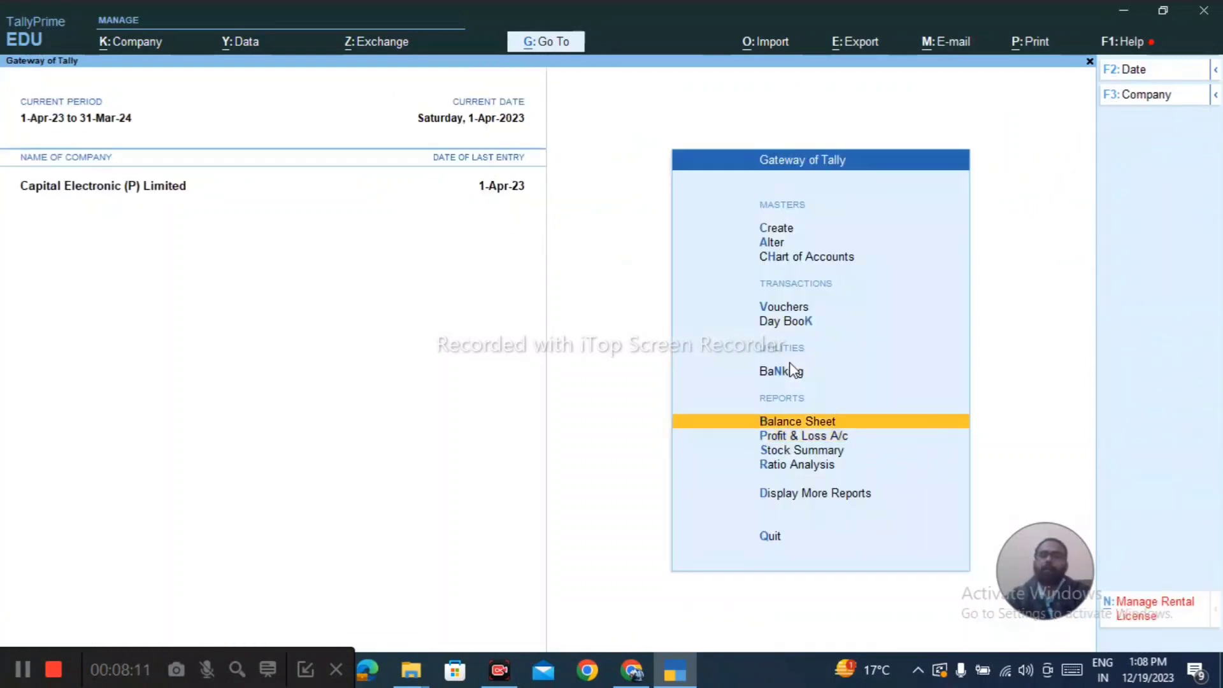
Reopen the Balance Sheet in detailed form and configure it to show percentages and exclude accounts with zero closing balance.
key("Return")
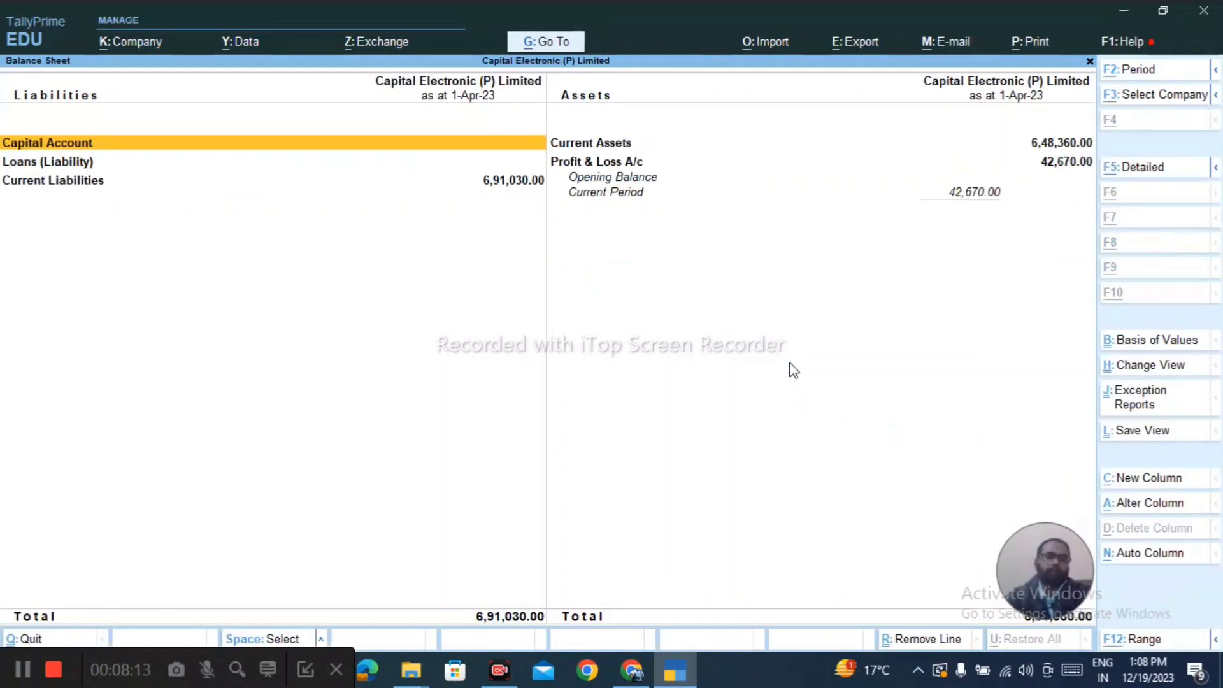
key("alt+F5")
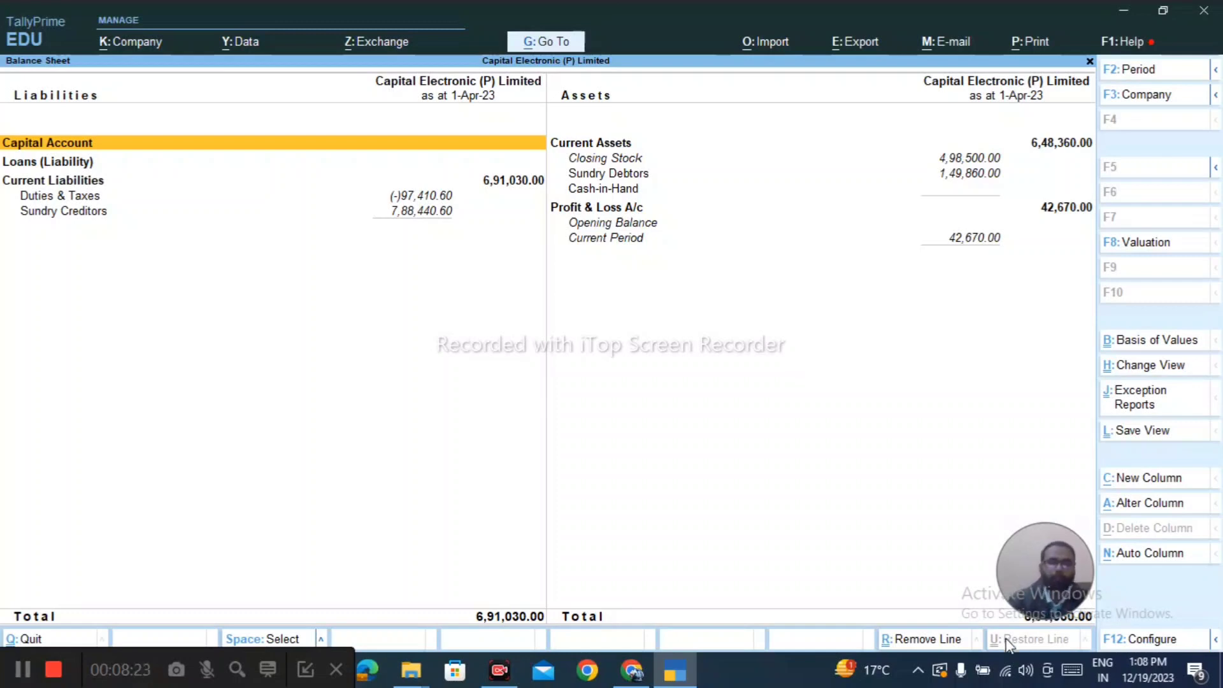
key("F12")
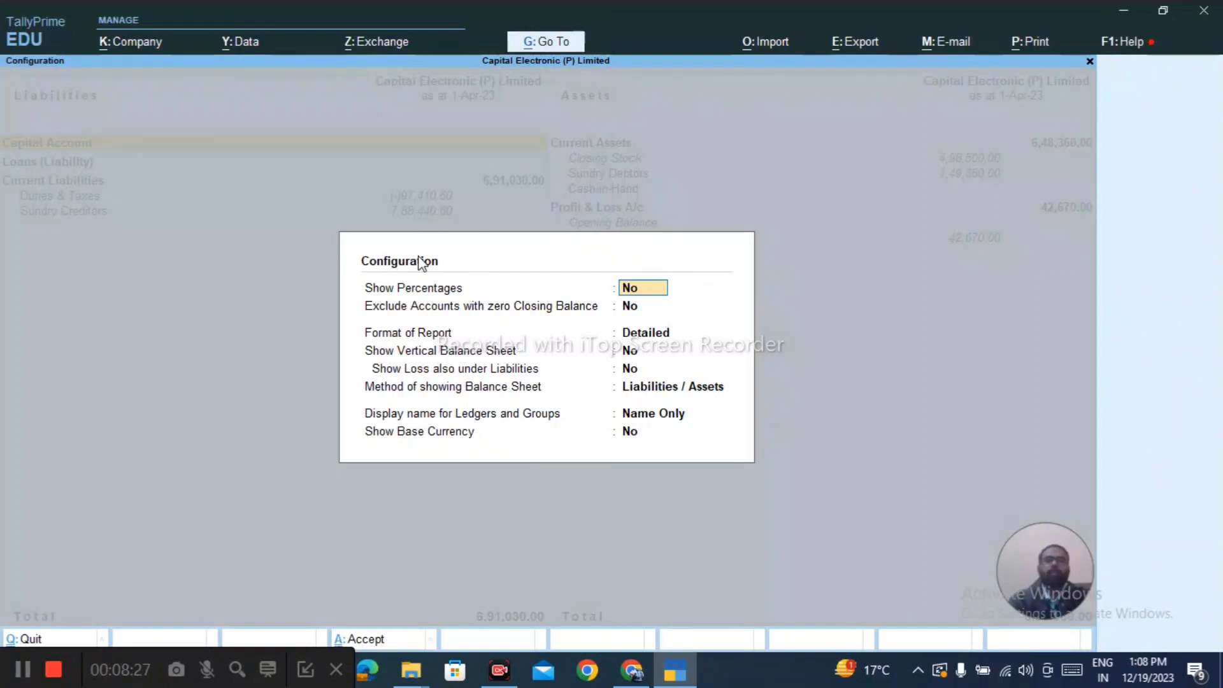
type("yes")
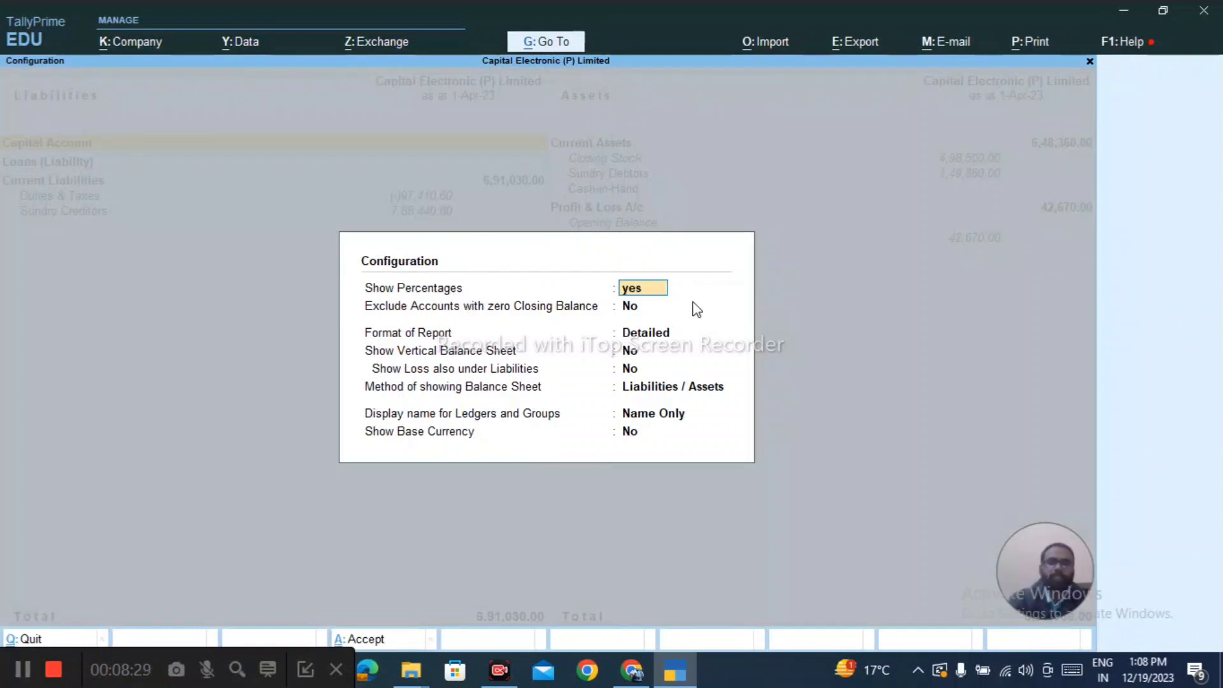
key("Return")
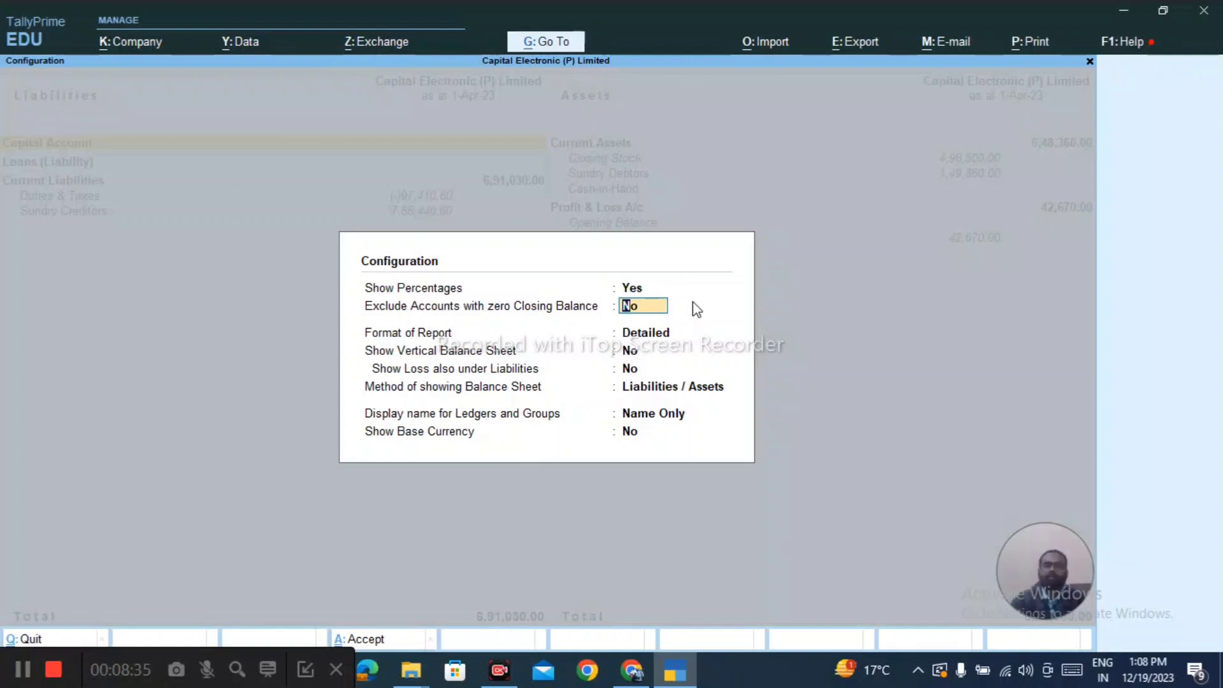
type("ye")
key("Return")
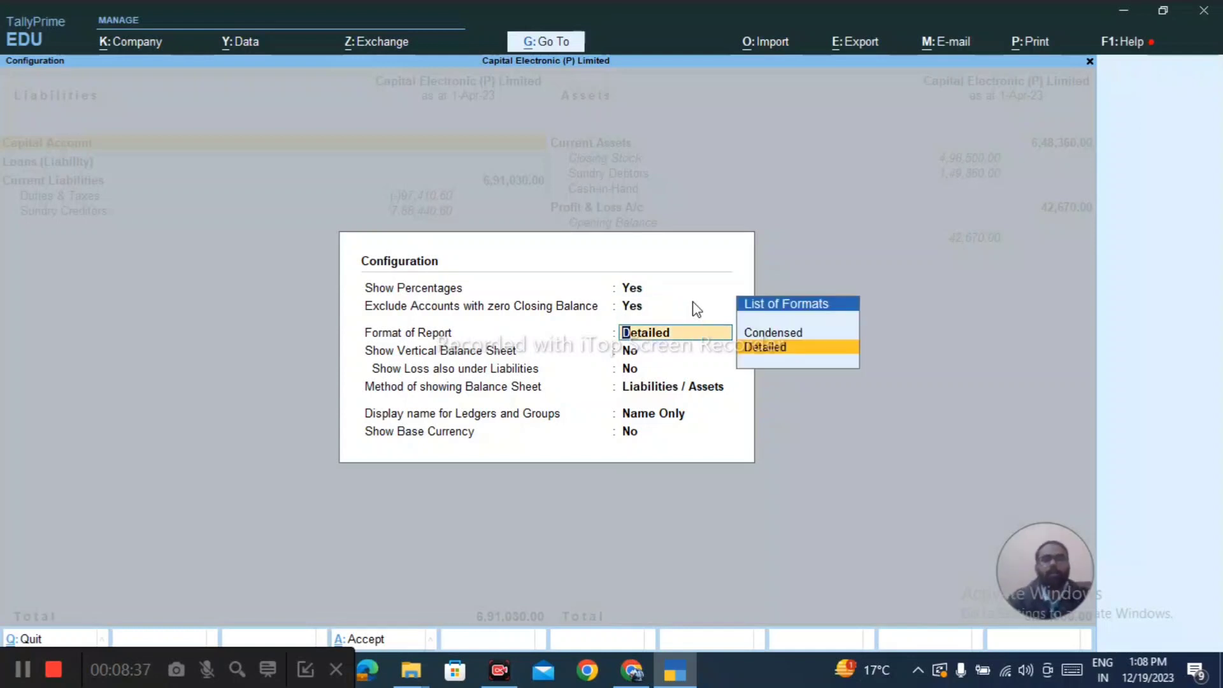
Keep the Detailed report format, enable the vertical Balance Sheet with the Source / Application method, and apply the configuration.
key("Up")
key("Down")
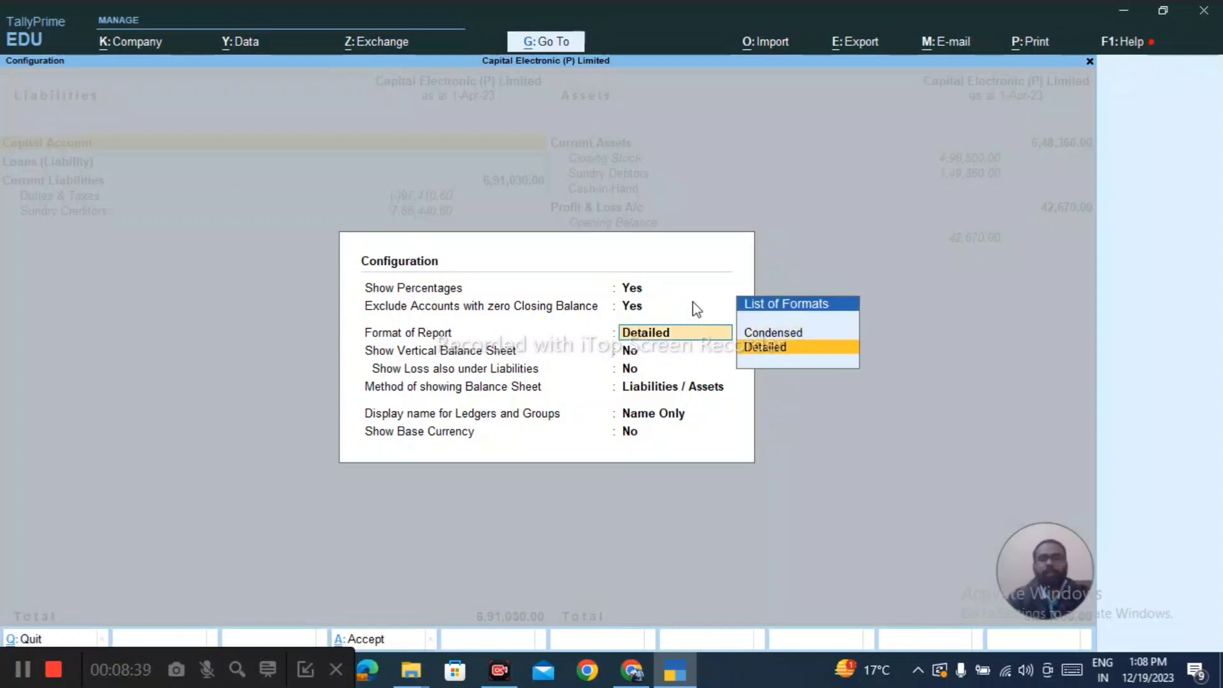
key("Return")
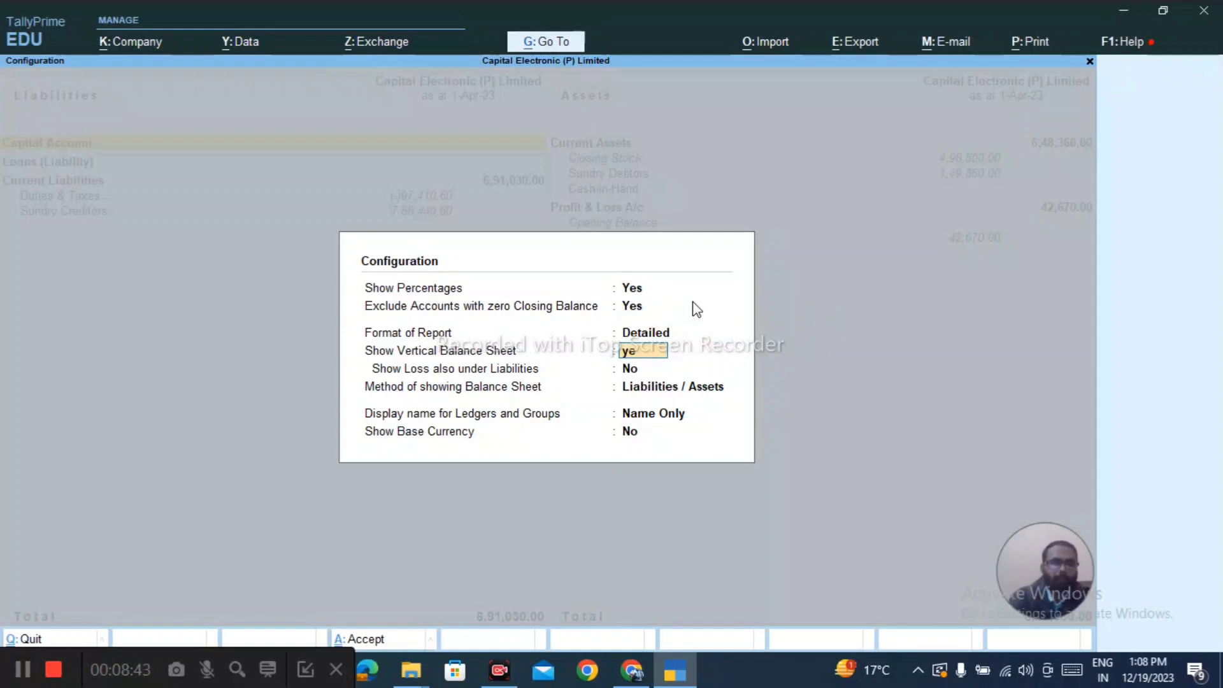
type("yes")
key("Return")
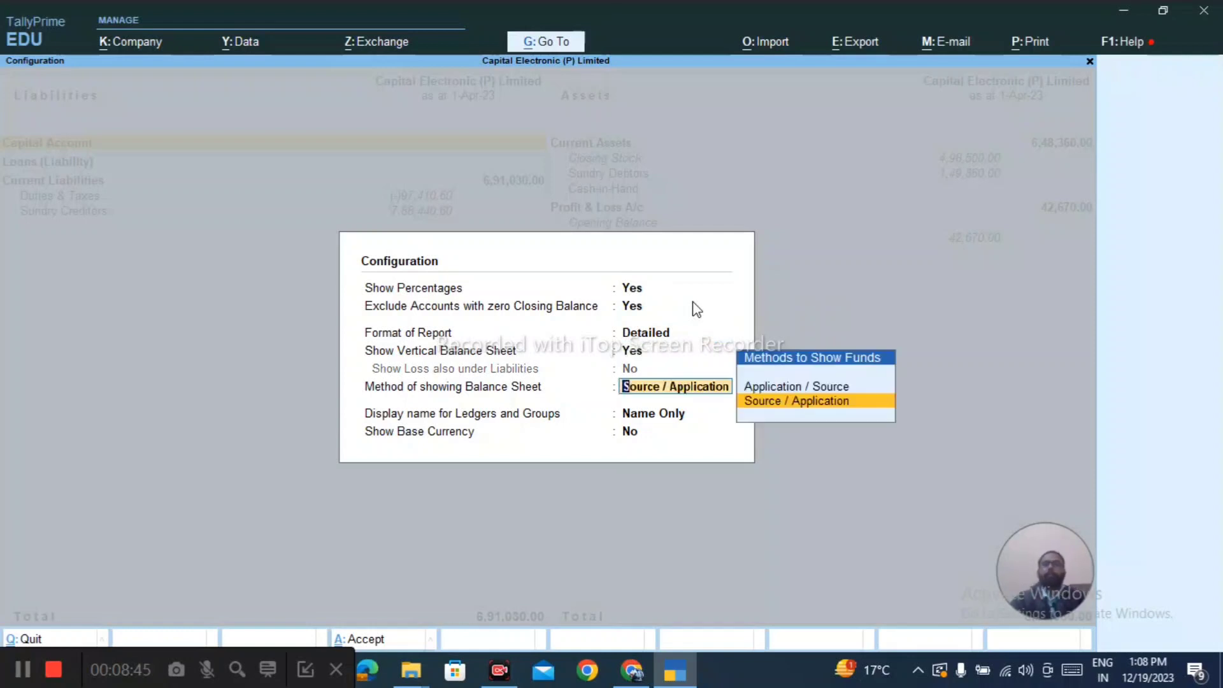
key("Up")
key("Down")
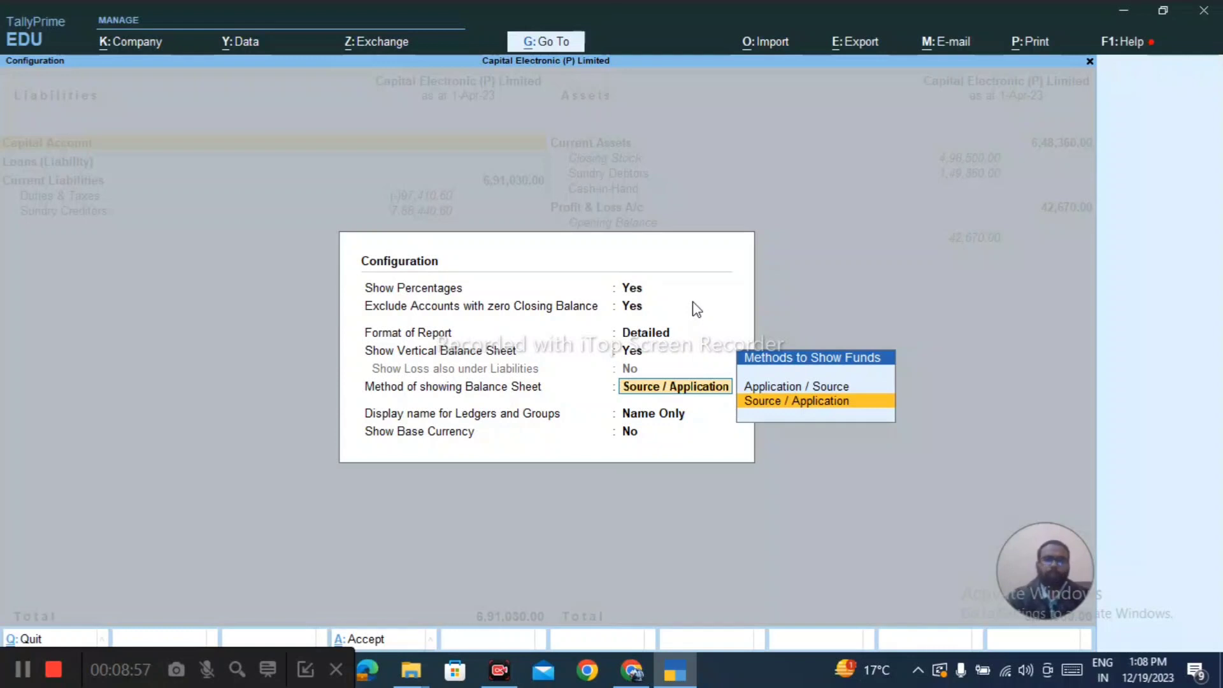
key("Return")
key("Return")
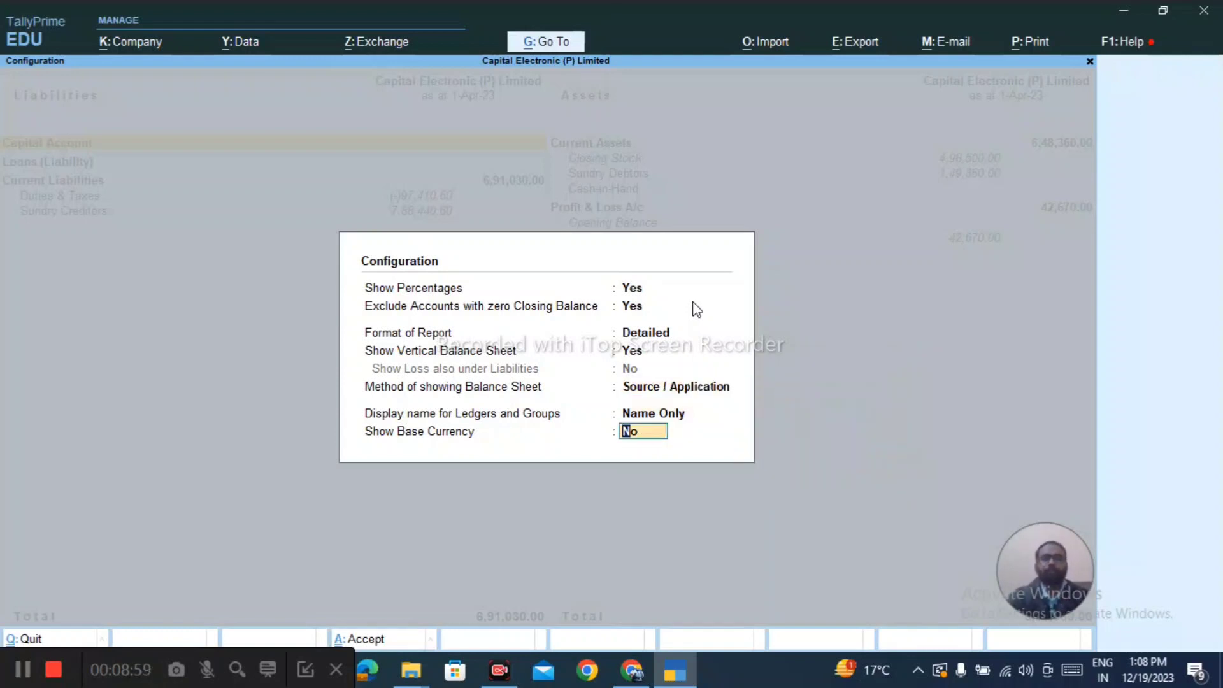
key("Return")
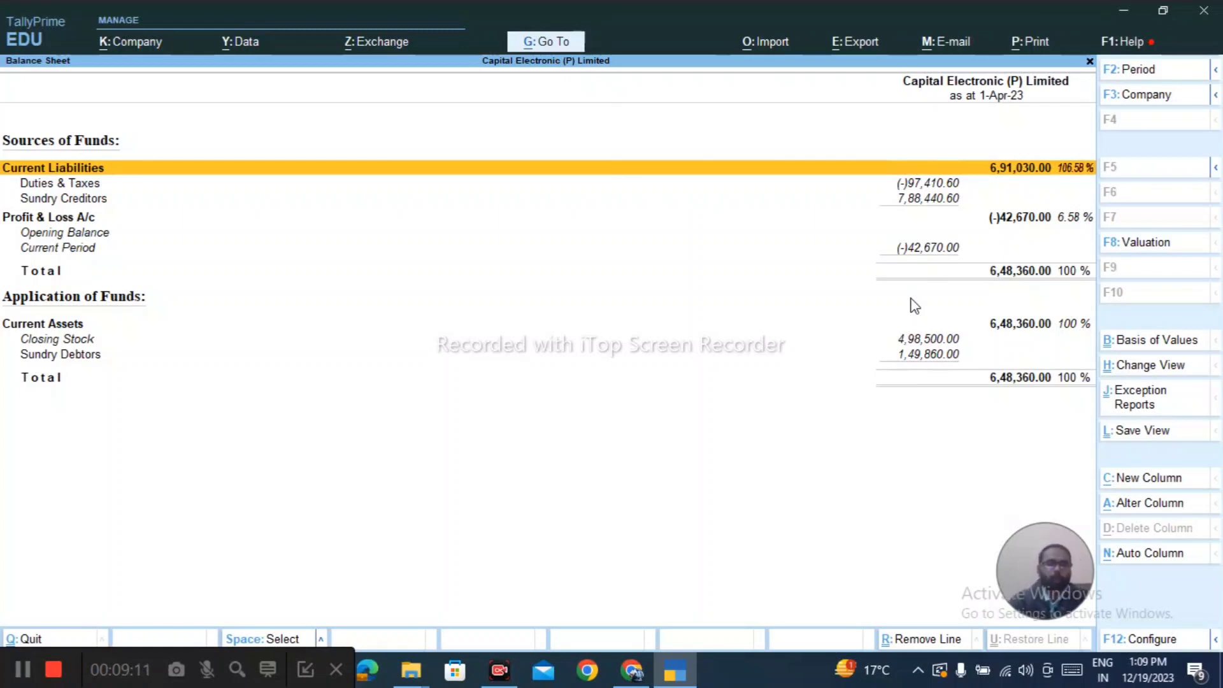
Add a comparison column to the Balance Sheet from 1-Apr-22 to 31-Mar-23 with Default stock valuation and Actuals values.
key("alt+c")
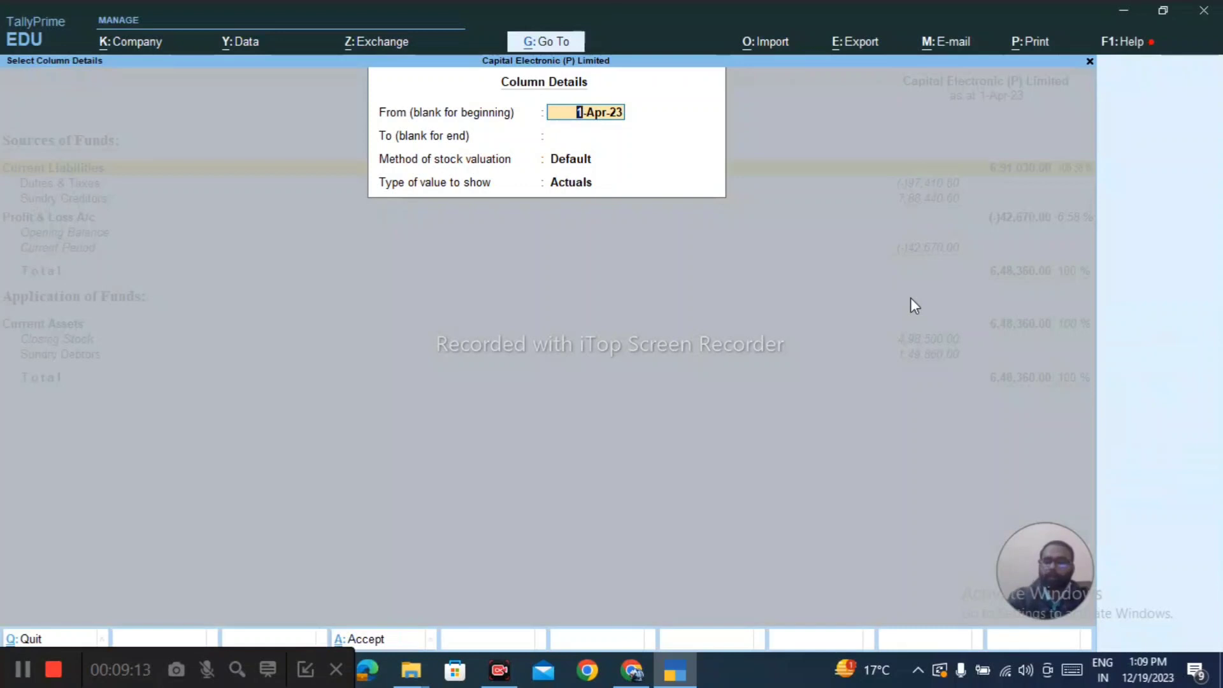
key("BackSpace")
type("2")
key("Return")
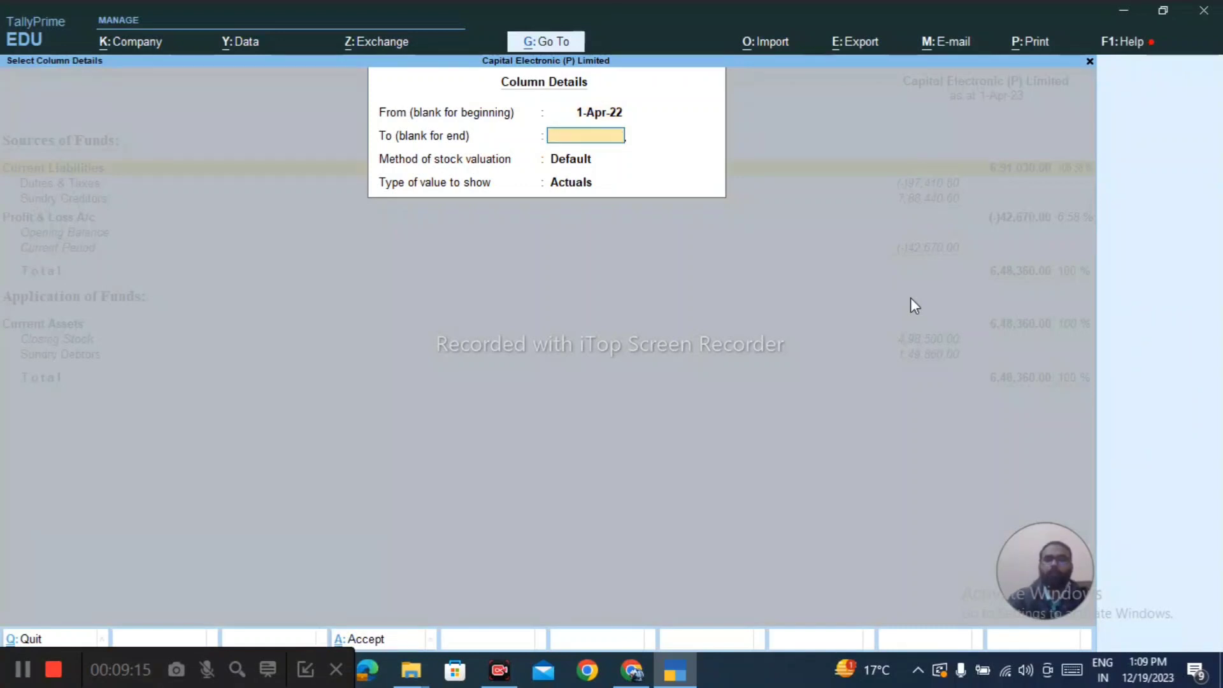
type("31.3.2023")
key("Return")
key("Return")
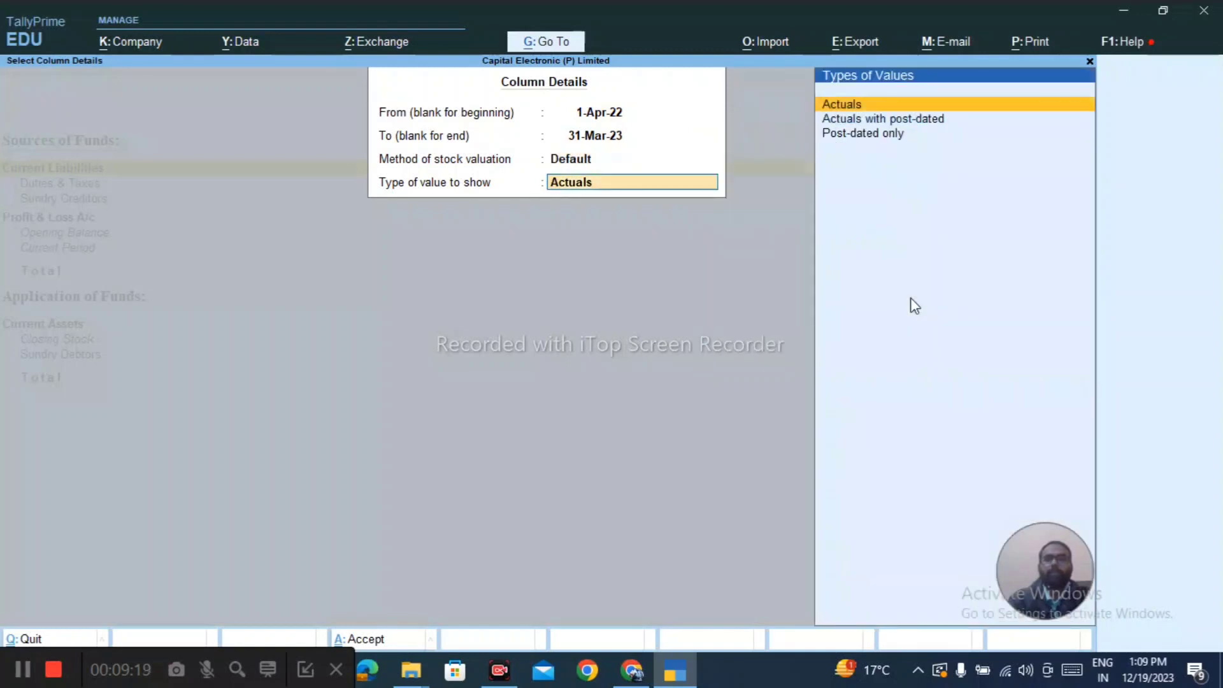
key("Return")
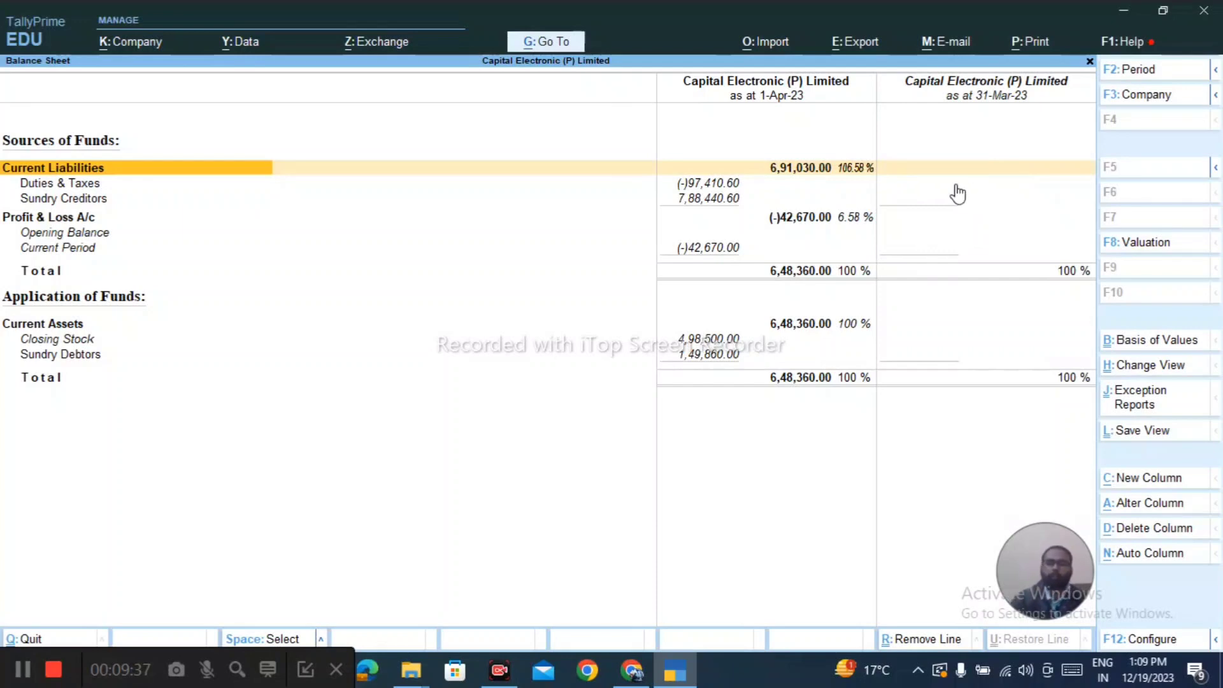
Delete the 31-Mar-23 comparison column from the Balance Sheet.
key("alt+c")
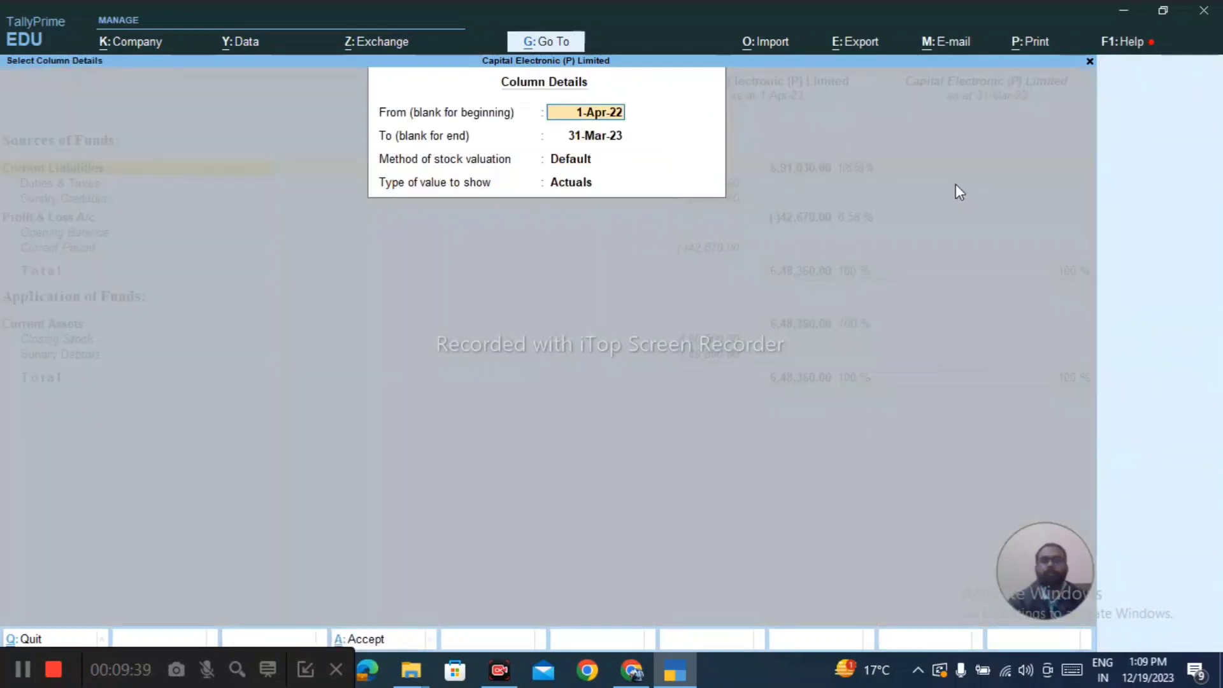
key("BackSpace")
key("ctrl+a")
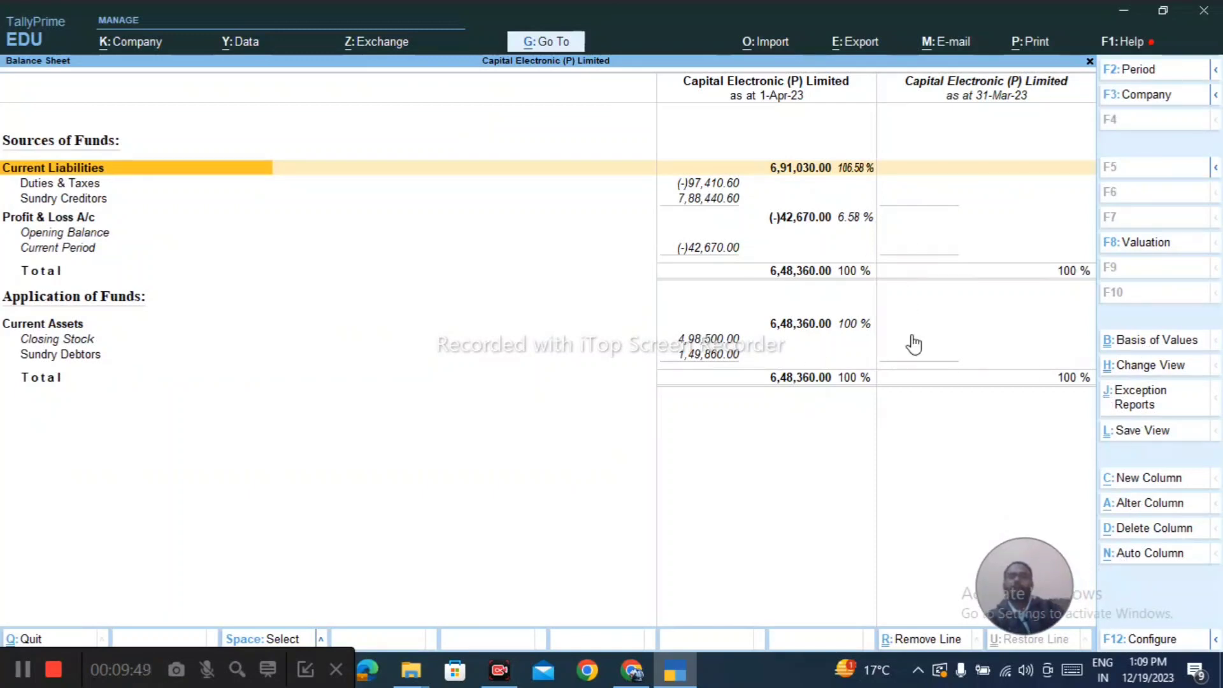
key("alt+d")
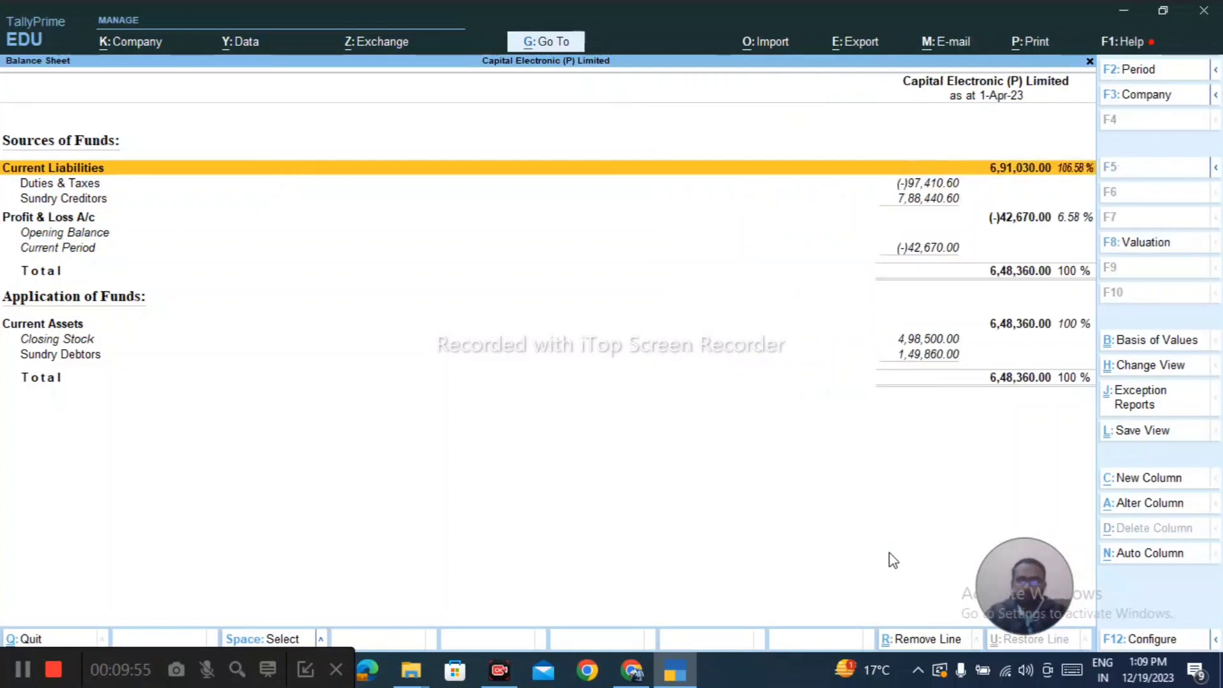
Generate automatic Balance Sheet columns by 4 Week Month, and switch them to Daily.
key("alt+n")
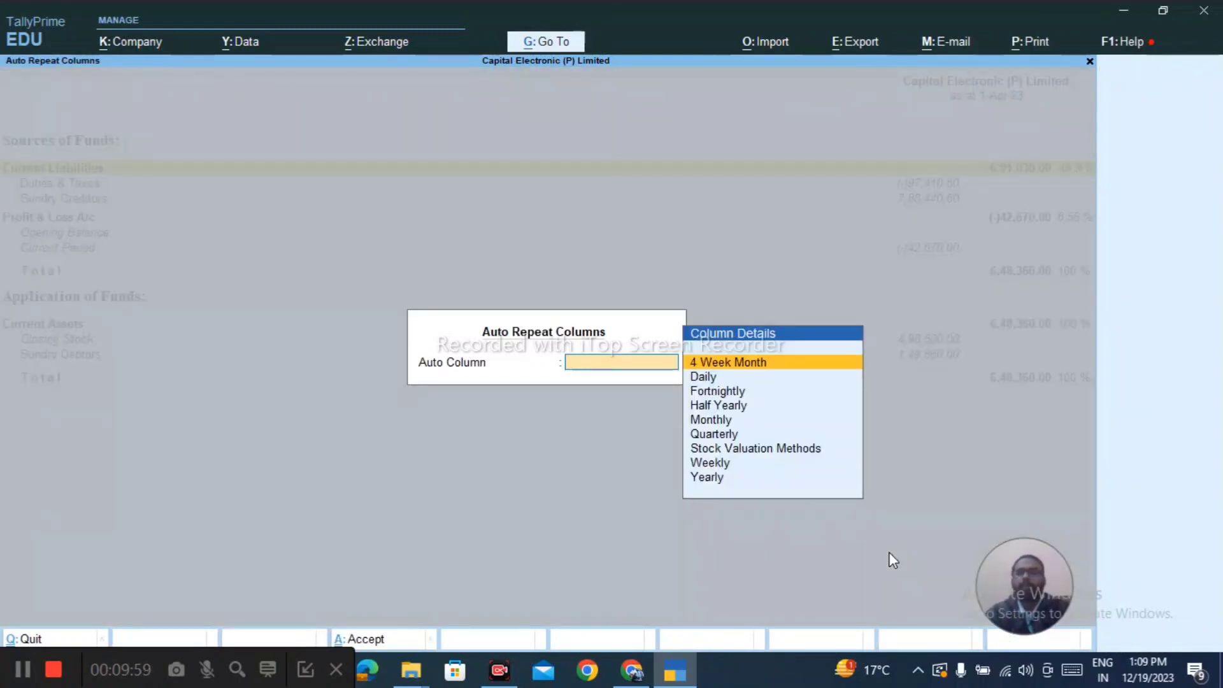
key("Escape")
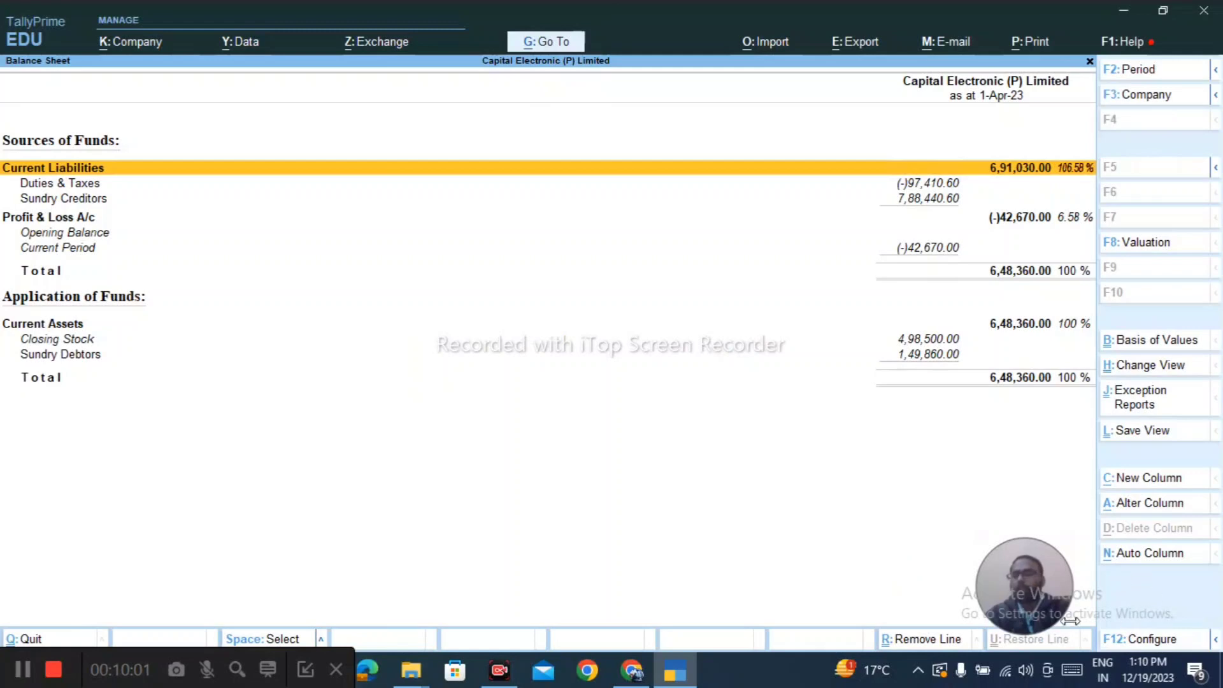
left_click(1109, 556)
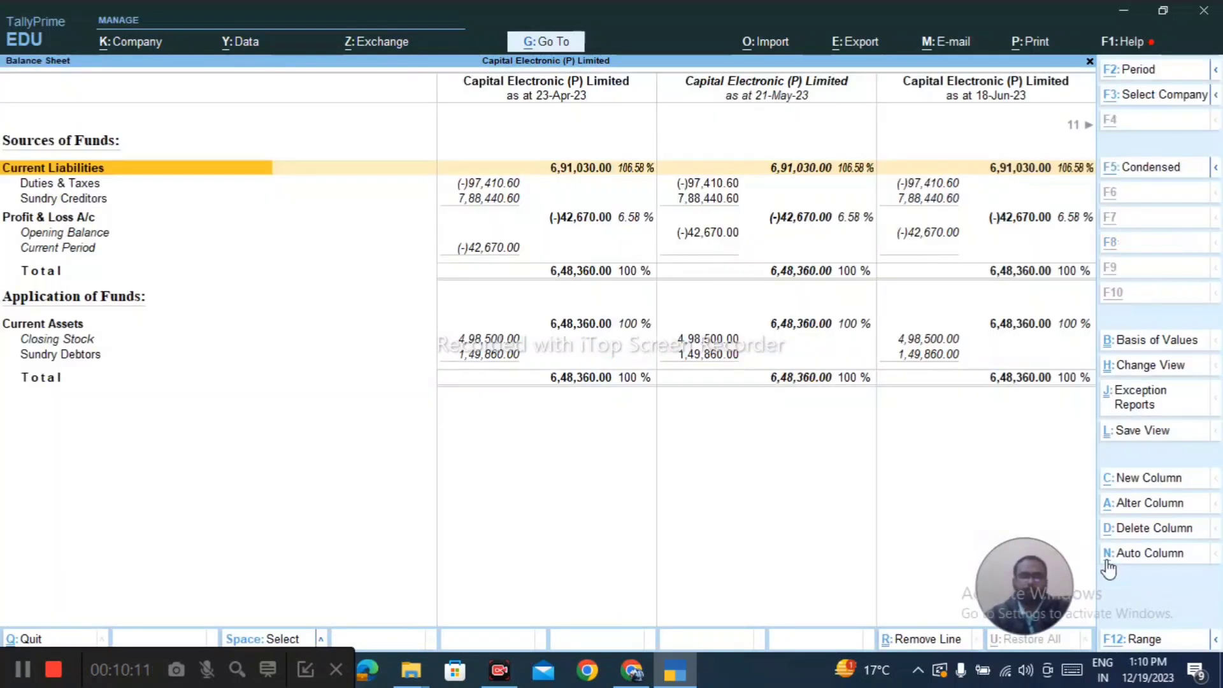
key("alt+n")
key("Down")
key("Return")
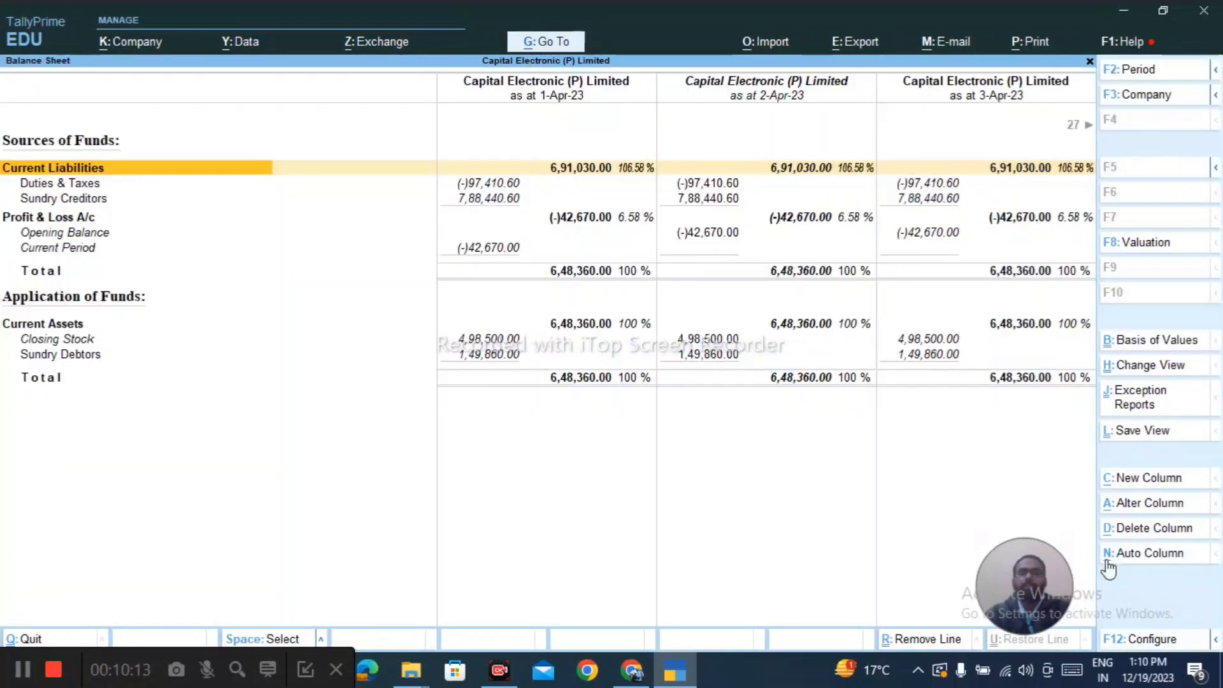
Change the automatic Balance Sheet columns to Half Yearly, and replace that with Monthly.
key("alt+n")
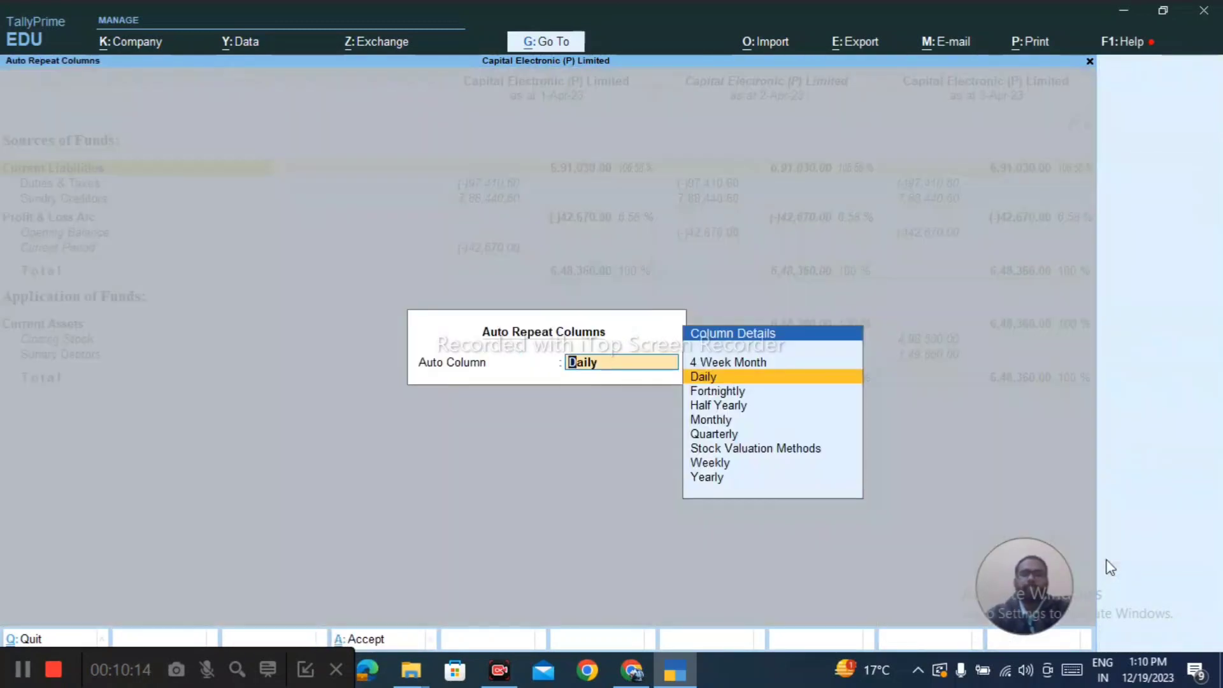
key("Down")
key("Down")
key("Return")
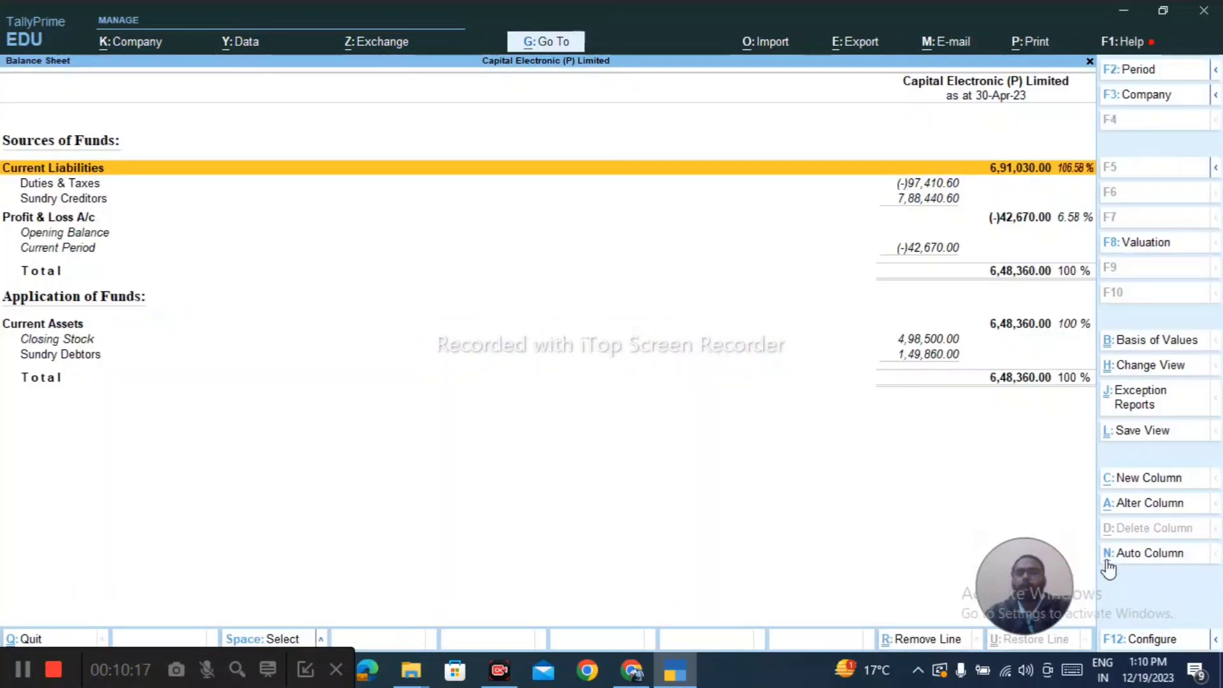
key("alt+n")
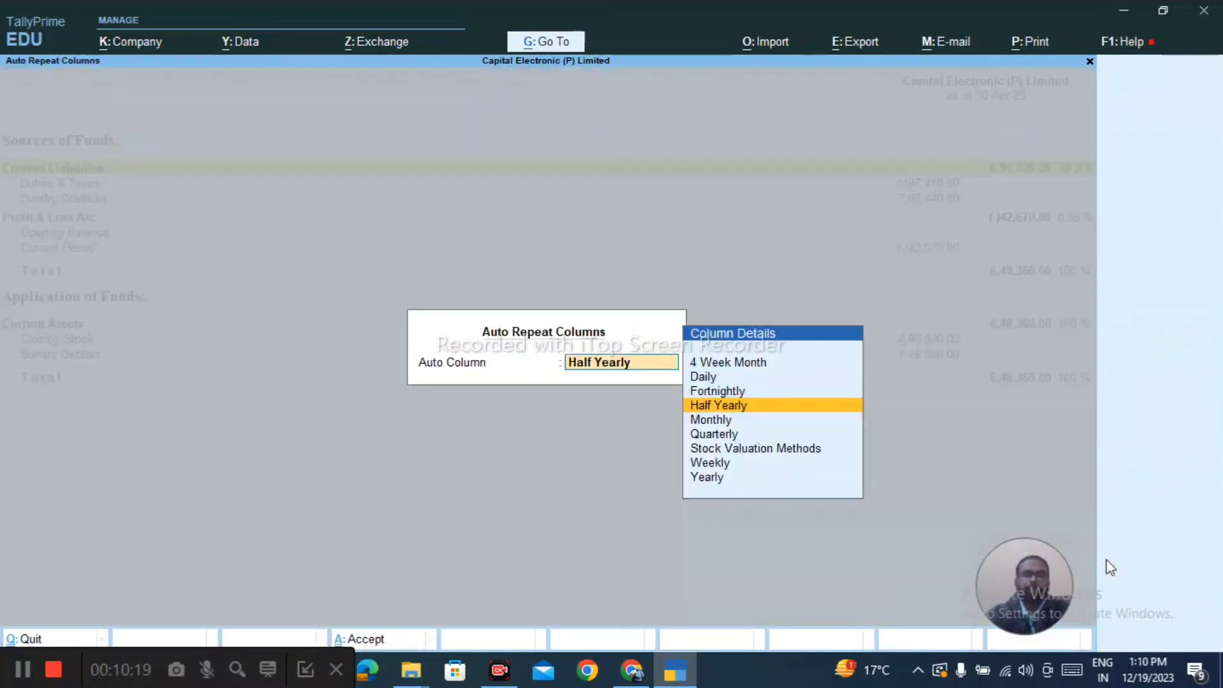
key("Down")
key("Return")
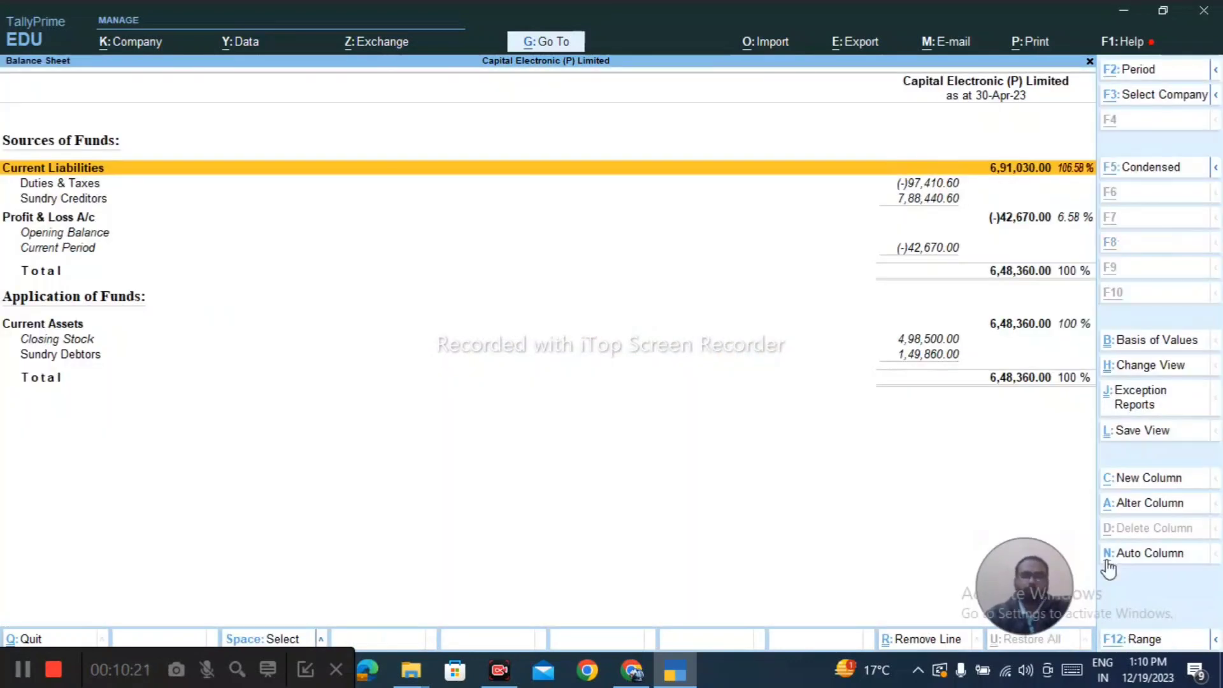
Set the automatic Balance Sheet columns to Yearly.
key("alt+n")
key("Down")
key("Down")
key("Down")
key("Down")
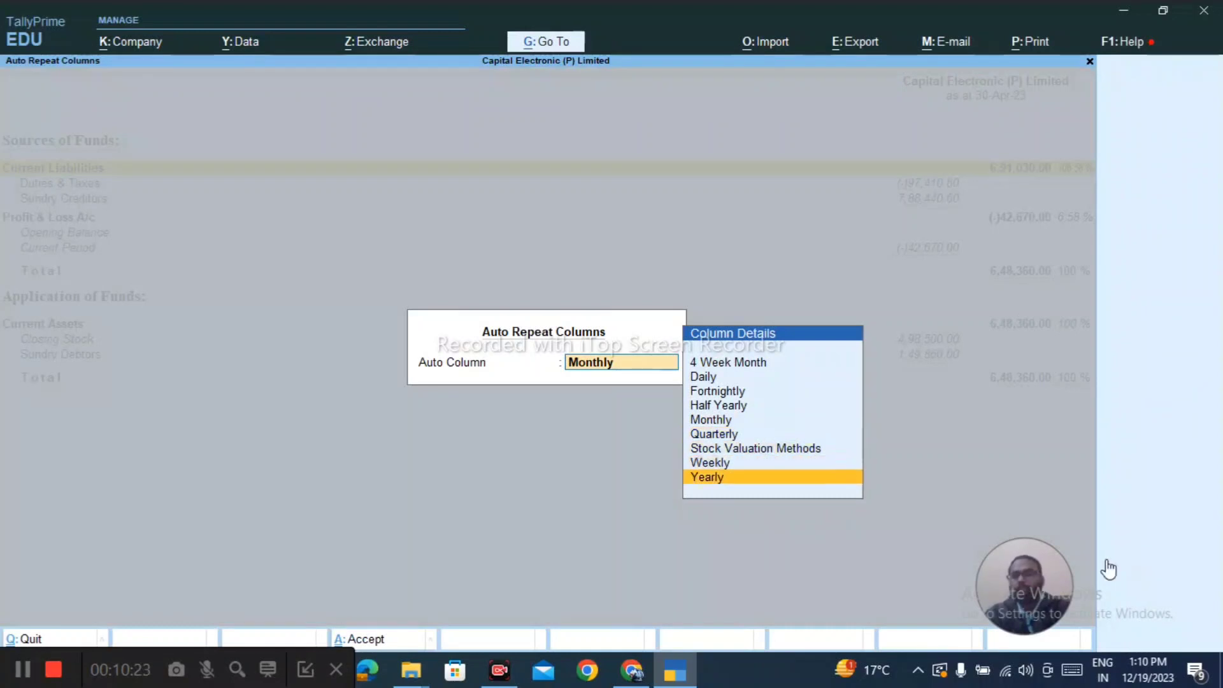
key("Return")
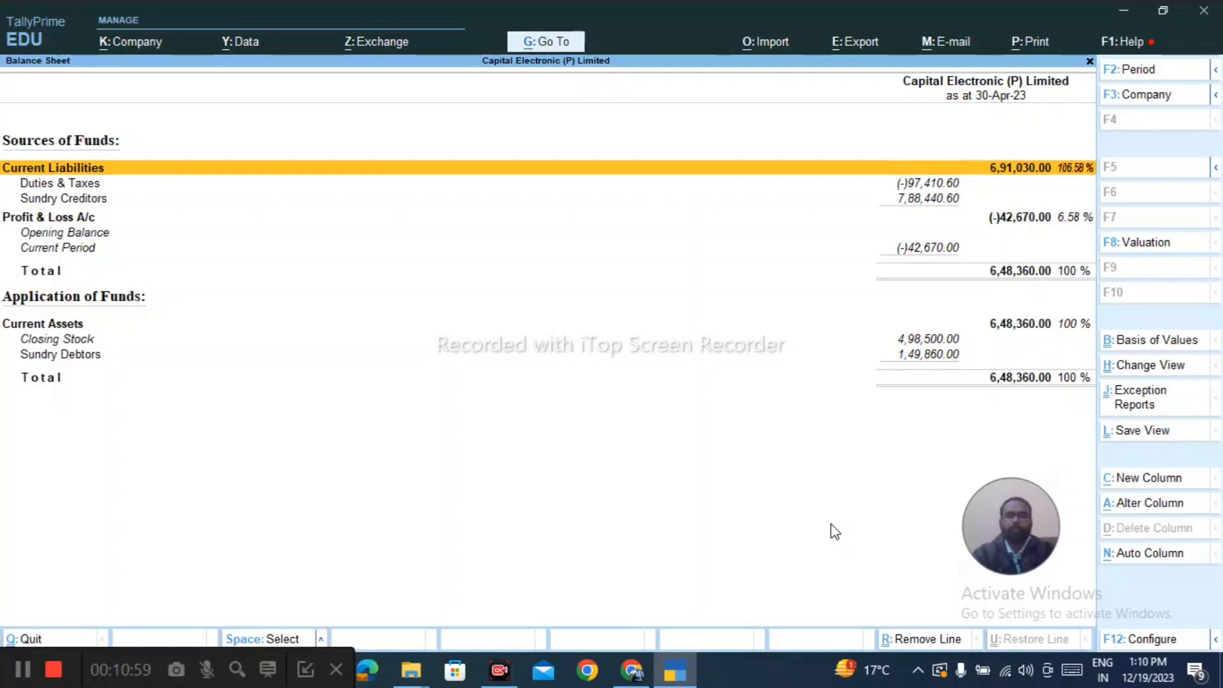
Close the Balance Sheet, open the Profit & Loss A/c, and configure it to show percentages and exclude accounts with zero closing balance.
key("Escape")
key("Down")
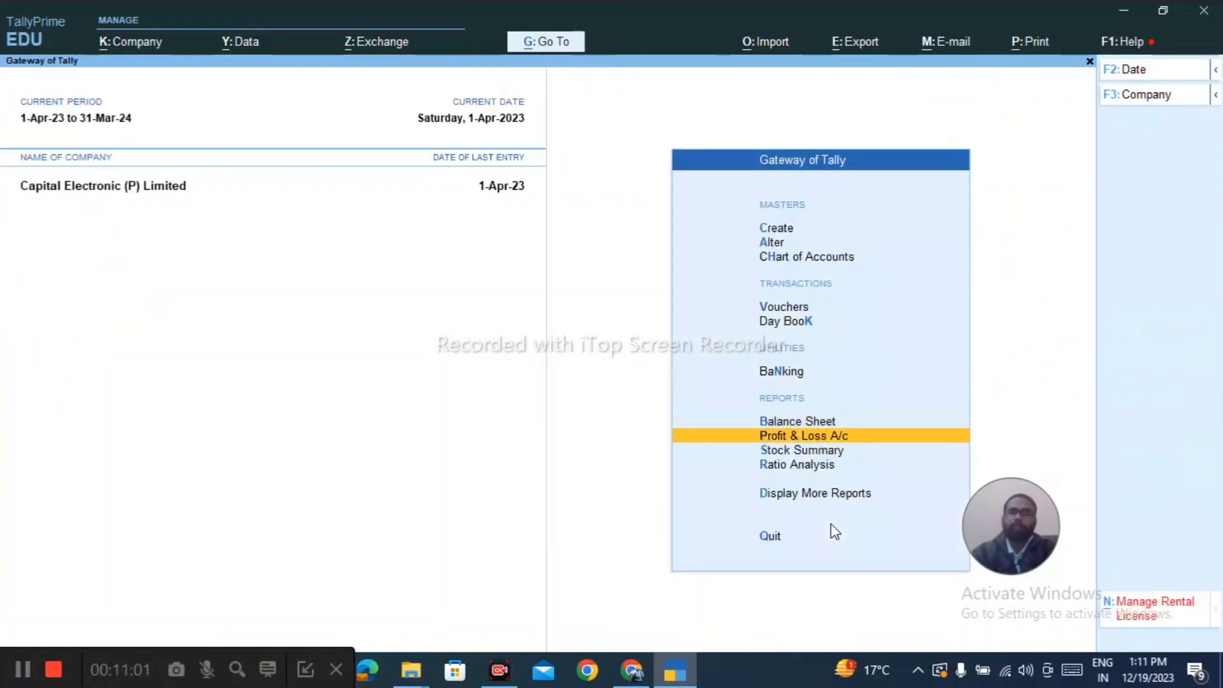
key("Return")
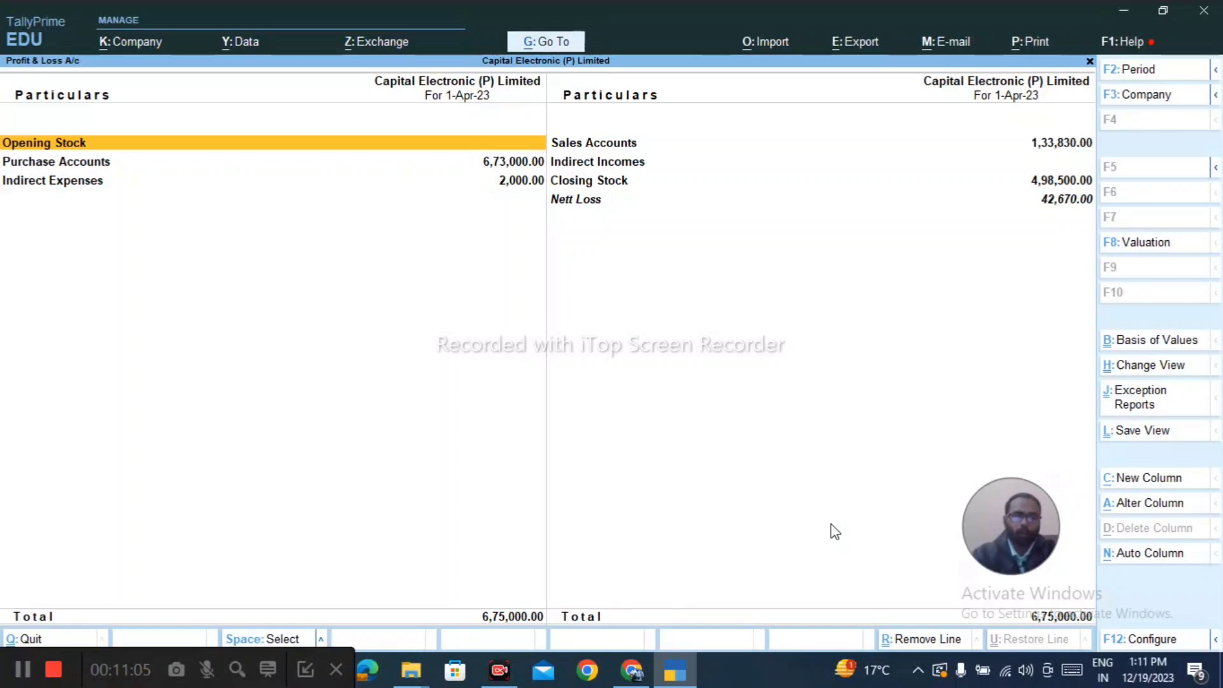
key("F12")
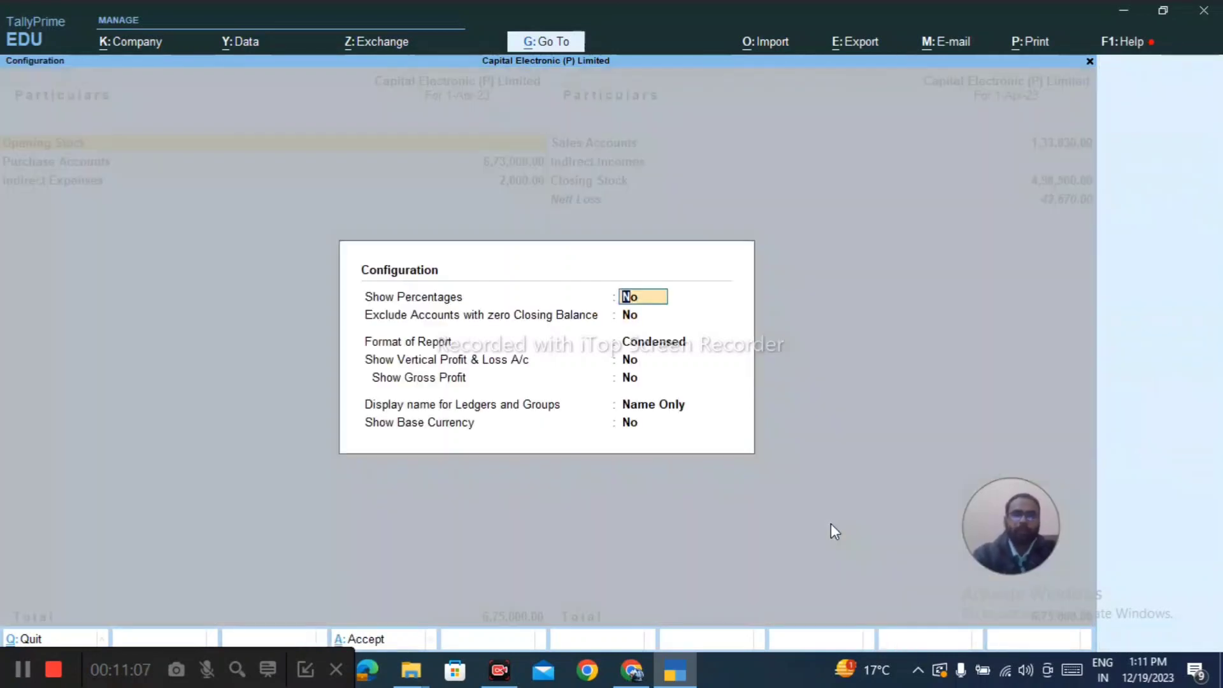
key("y")
key("y")
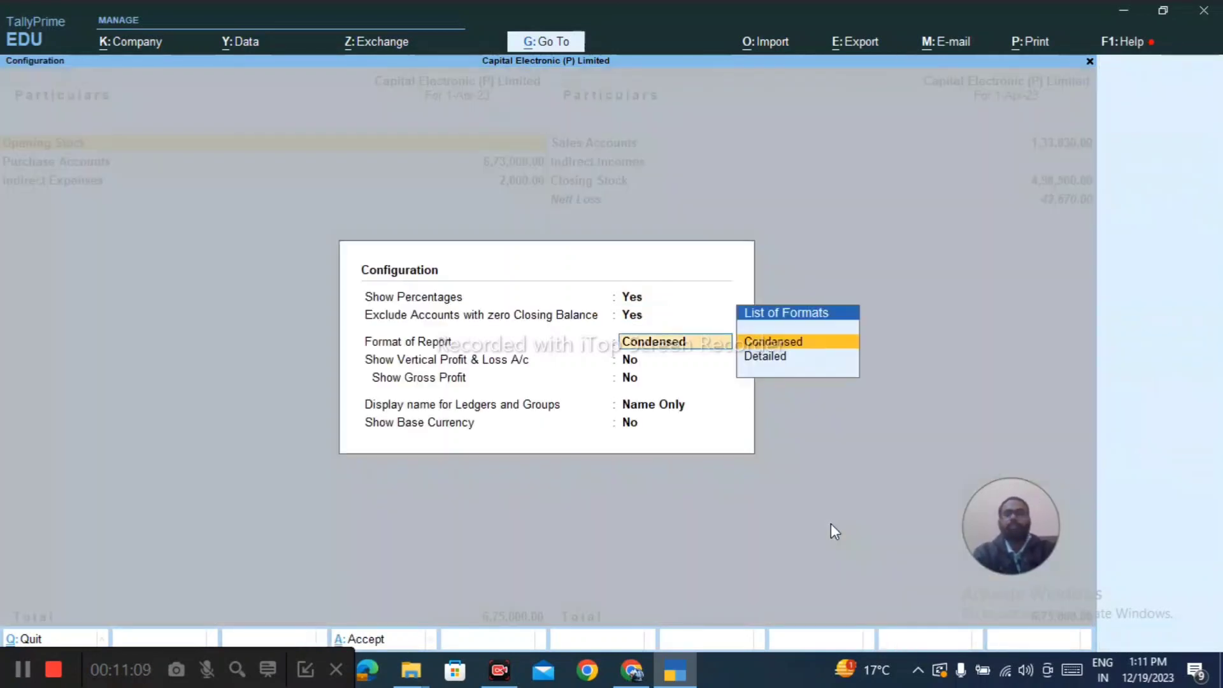
Keep the Condensed report format, enable the vertical Profit & Loss A/c, and apply the configuration.
key("Return")
key("Return")
key("Up")
key("y")
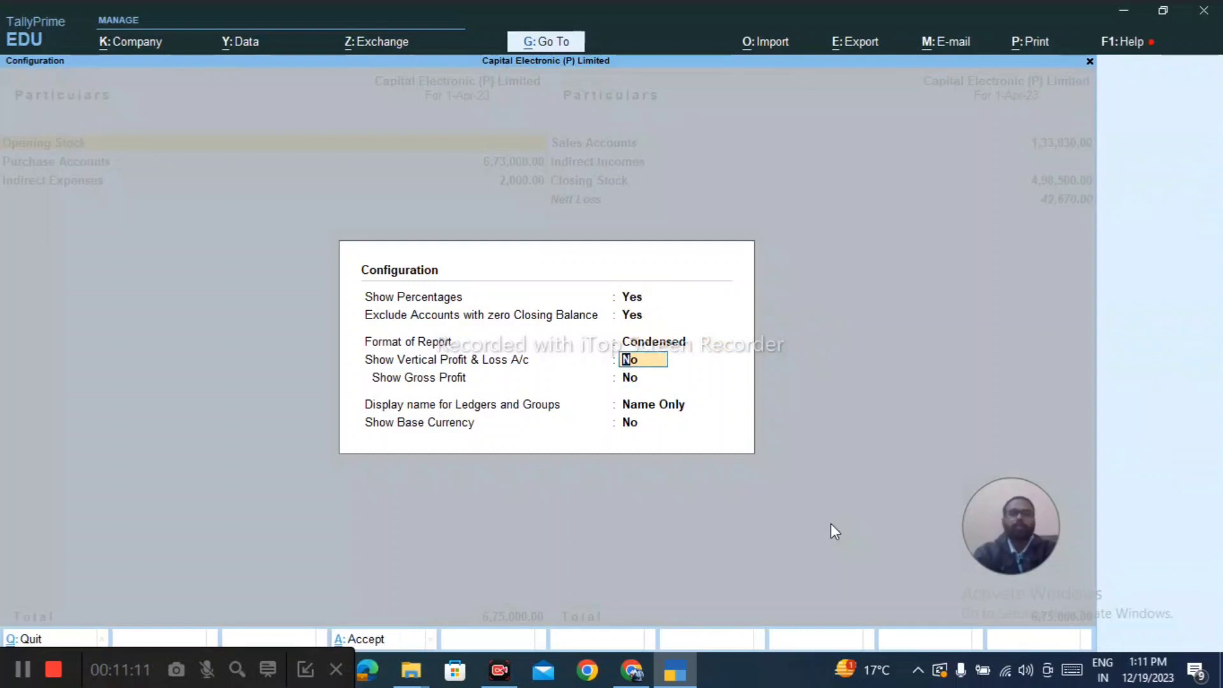
key("Return")
key("Return")
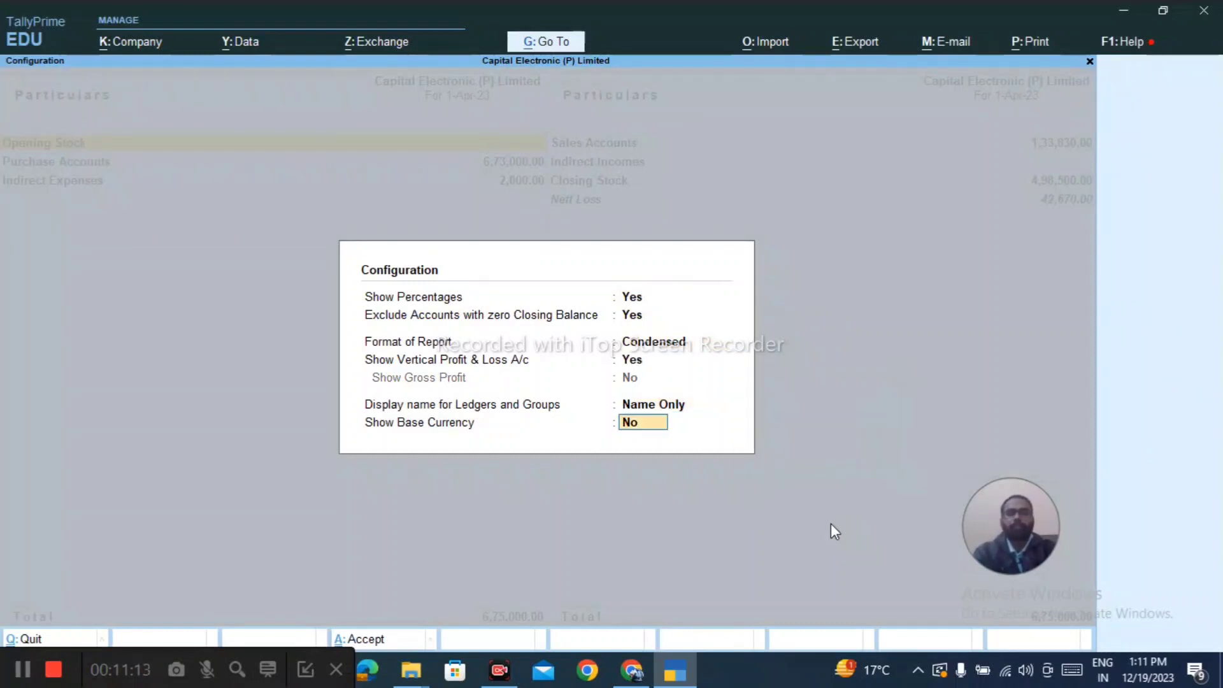
key("Return")
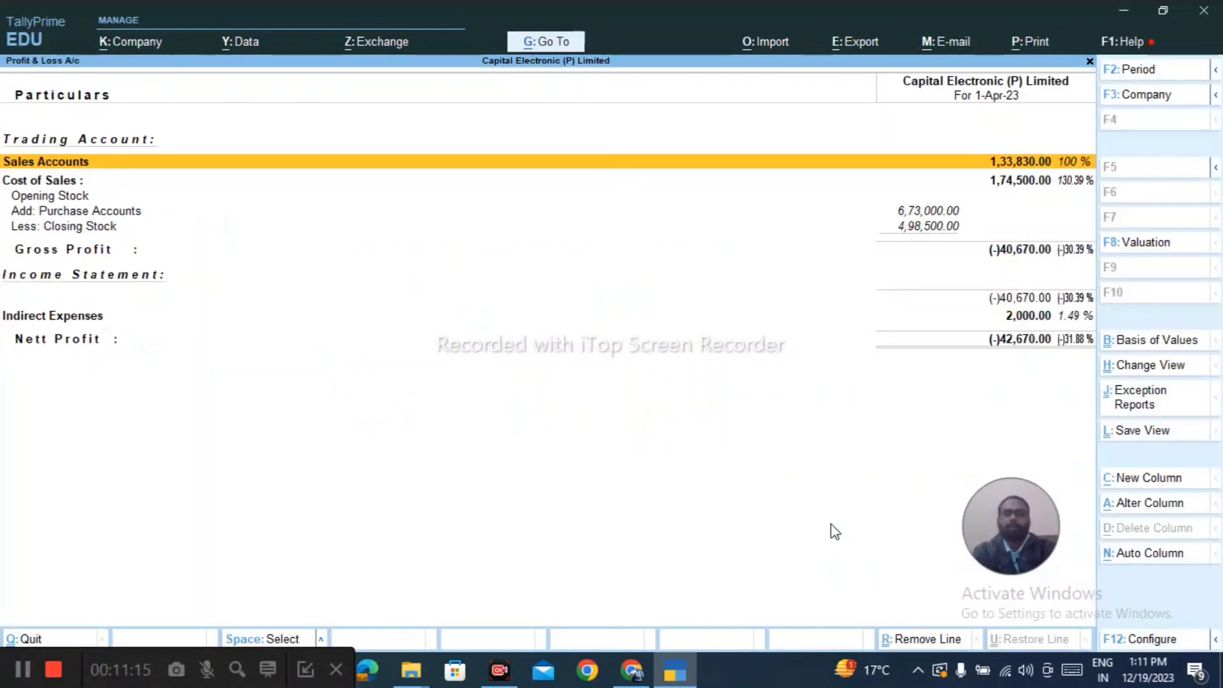
Add a comparison column to the Profit & Loss A/c from 1-Apr-22 to 31-Mar-23 with Default stock valuation and Actuals values.
key("alt+c")
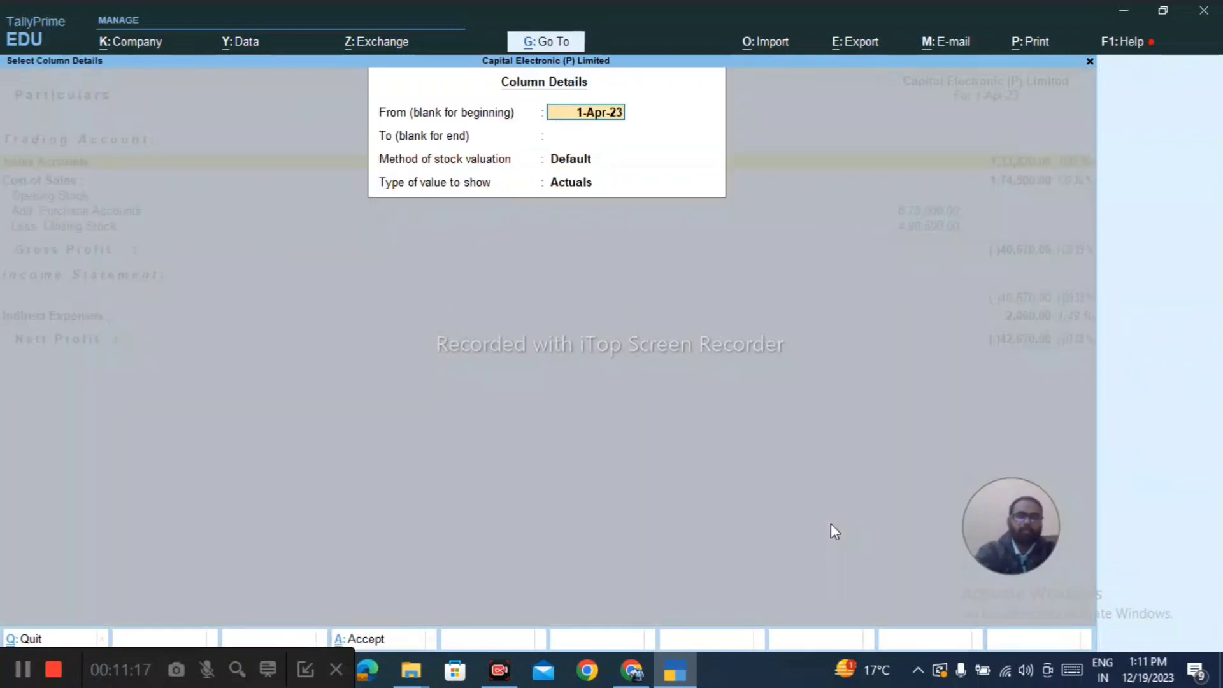
type("2")
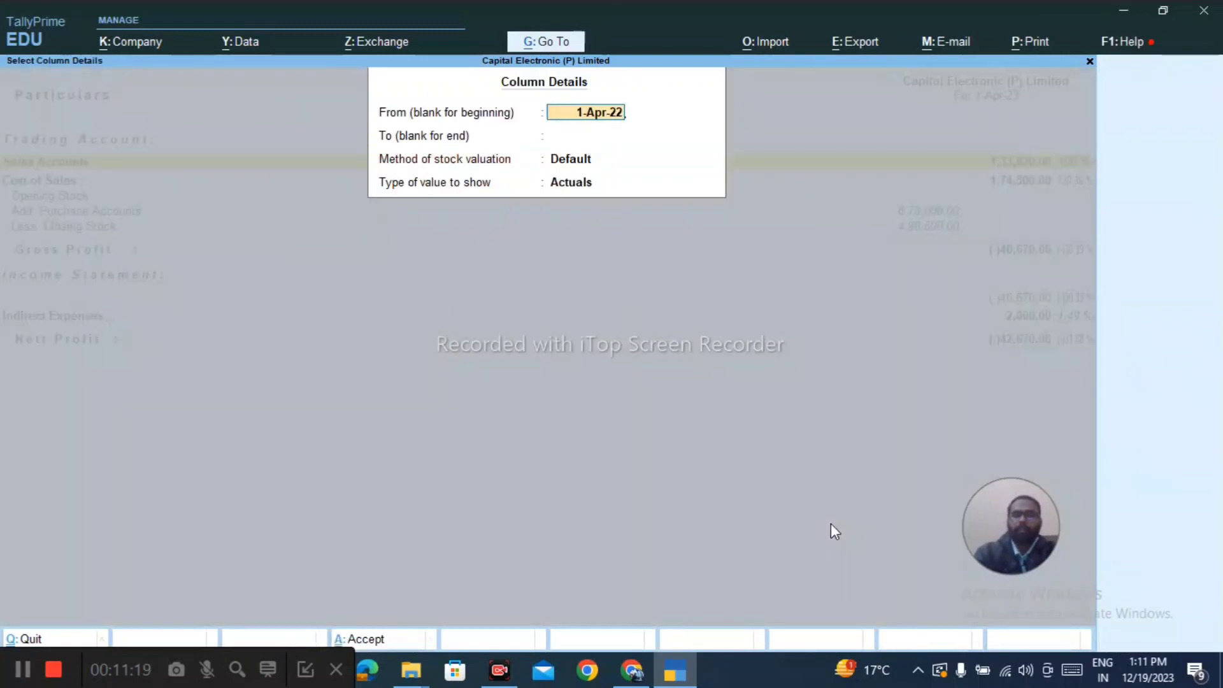
key("Return")
type("31.3.2023")
key("Return")
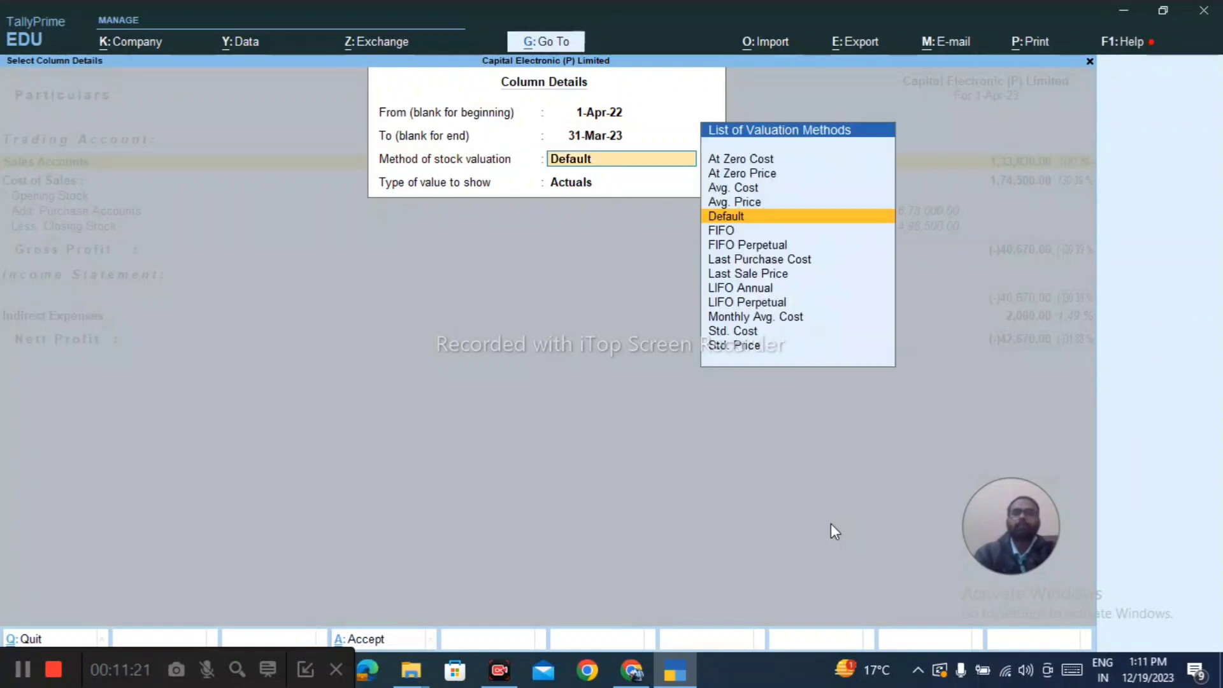
key("Return")
key("Return")
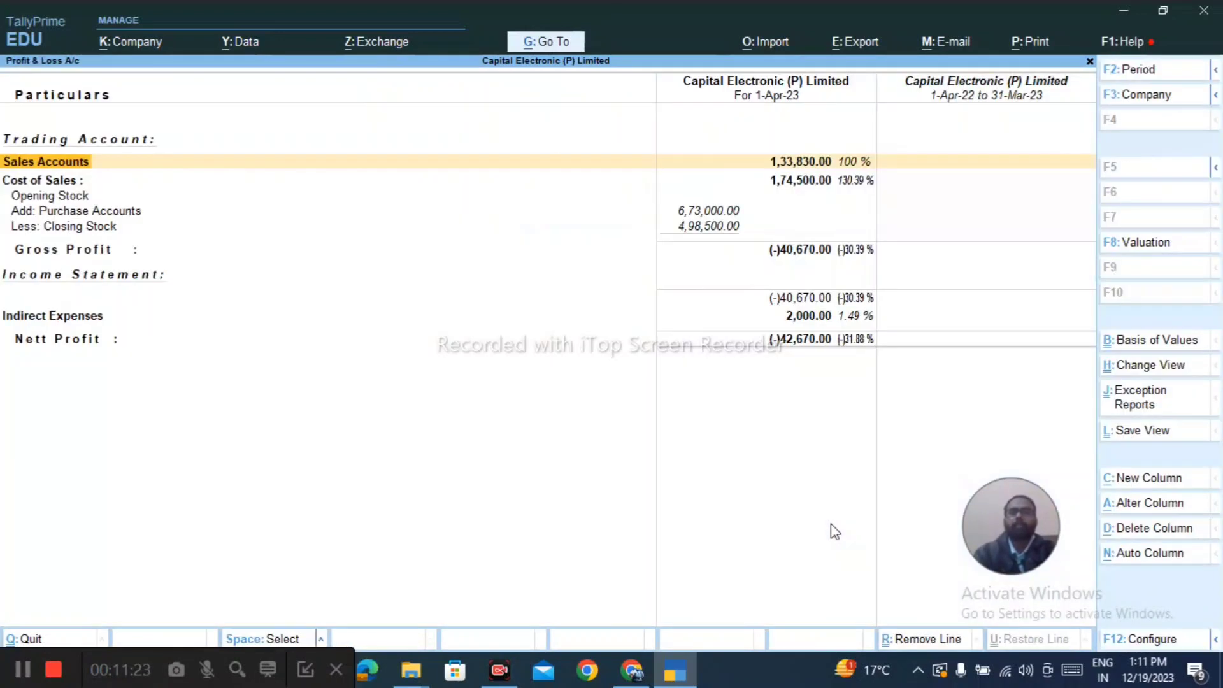
Examine the trading account and indirect expenses lines in the 1-Apr-23 column of the Profit & Loss A/c.
key("Right")
key("Right")
key("Left")
key("Down")
key("Down")
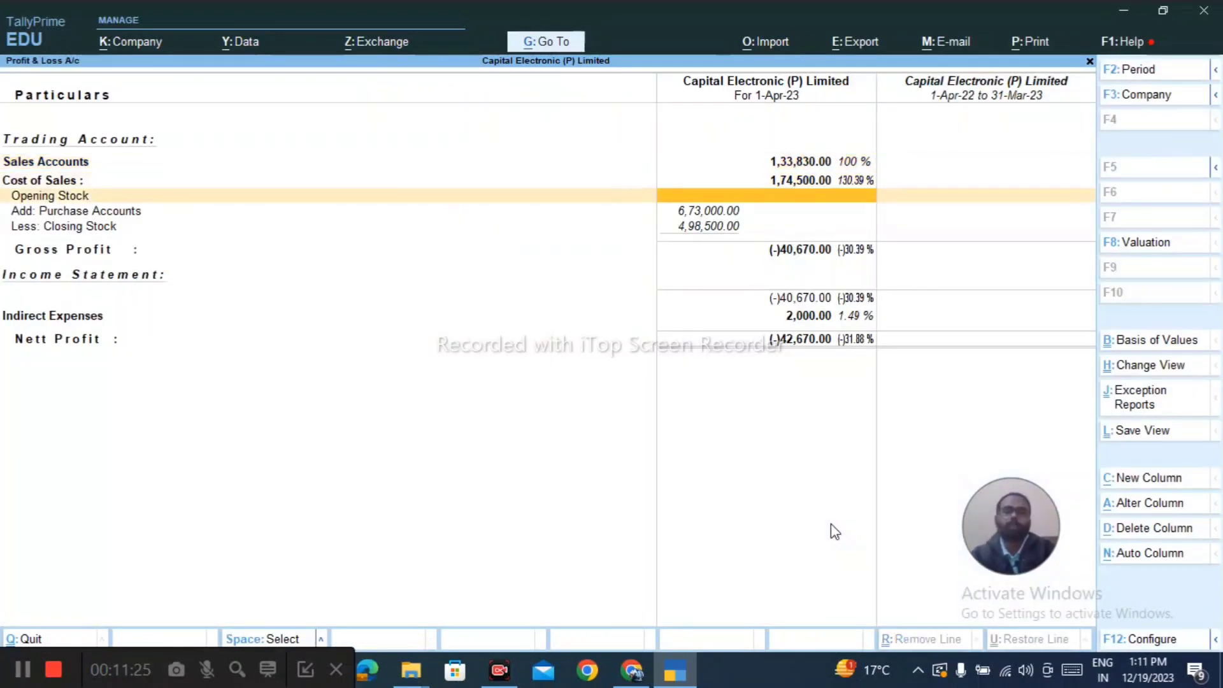
key("Down")
key("Down")
key("Down")
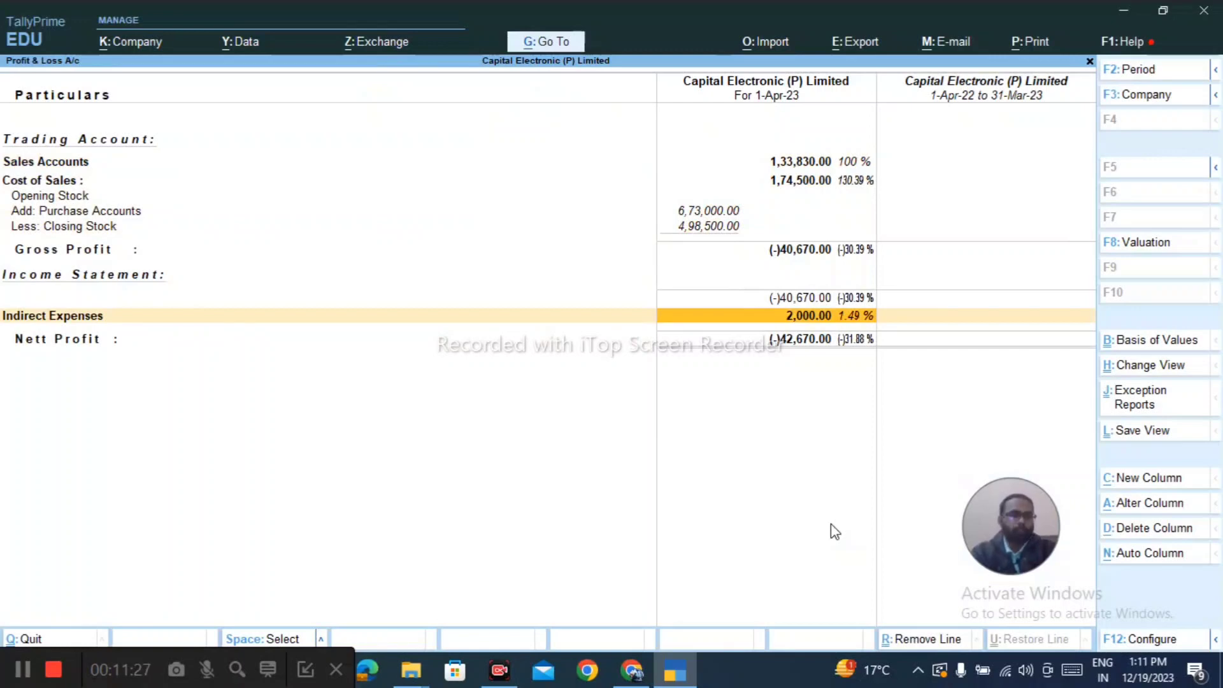
Show the Profit & Loss A/c in detailed form, examine its ledgers in both period columns, and return to the Gateway of Tally.
key("alt+F5")
key("Down")
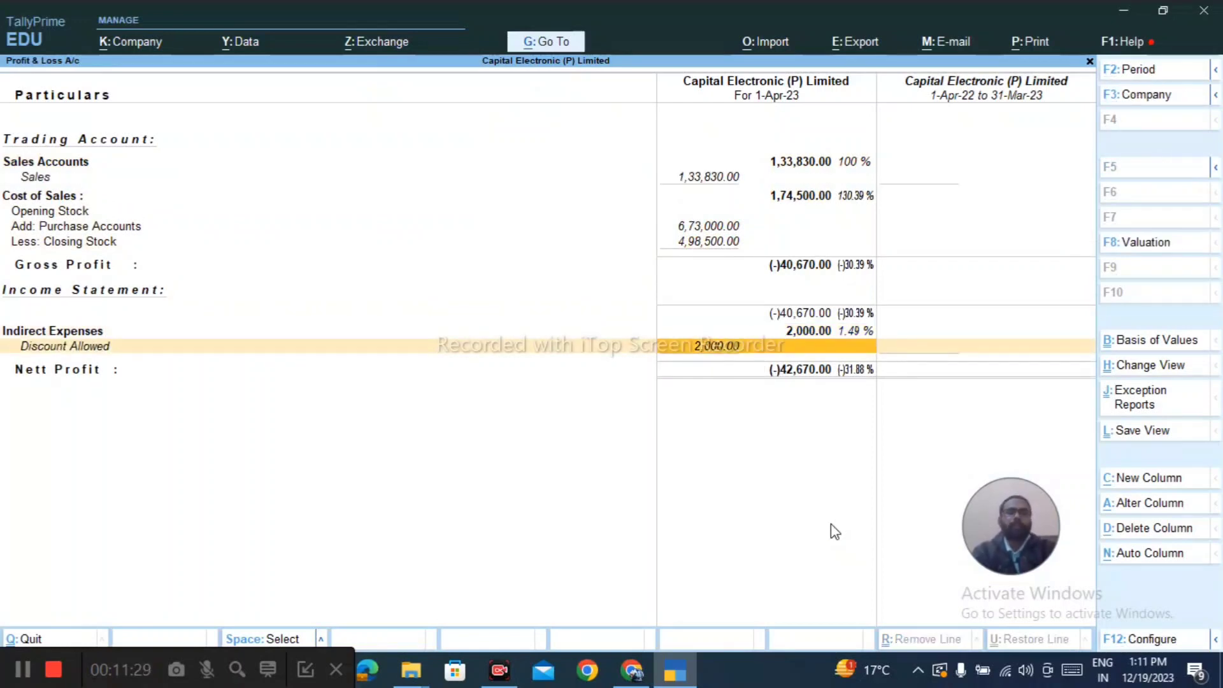
key("Up")
key("Up")
key("Up")
key("Down")
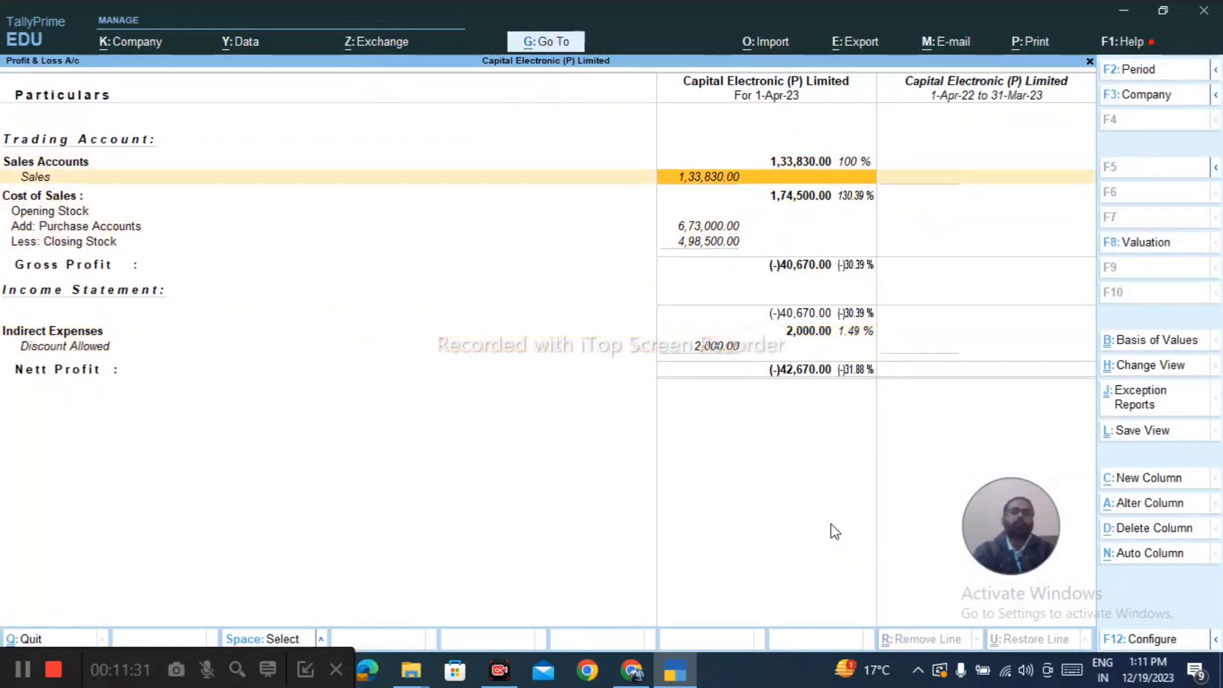
key("End")
key("Up")
key("Up")
key("Up")
key("Up")
key("Up")
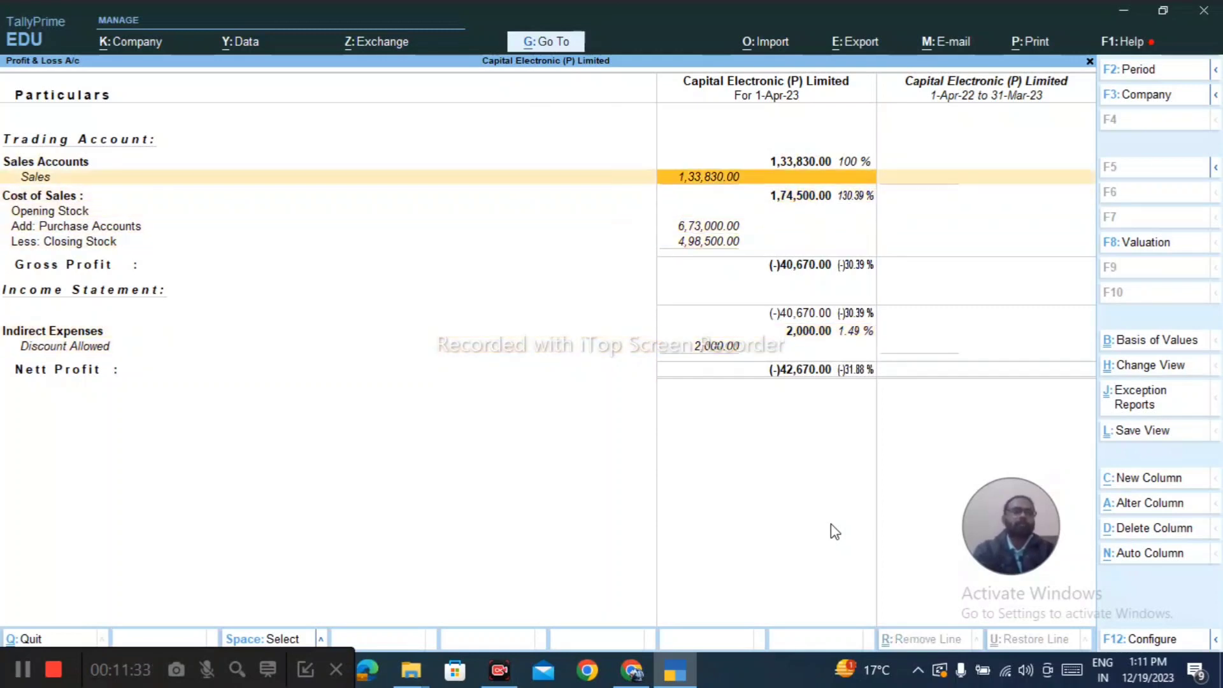
key("Up")
key("Right")
key("Down")
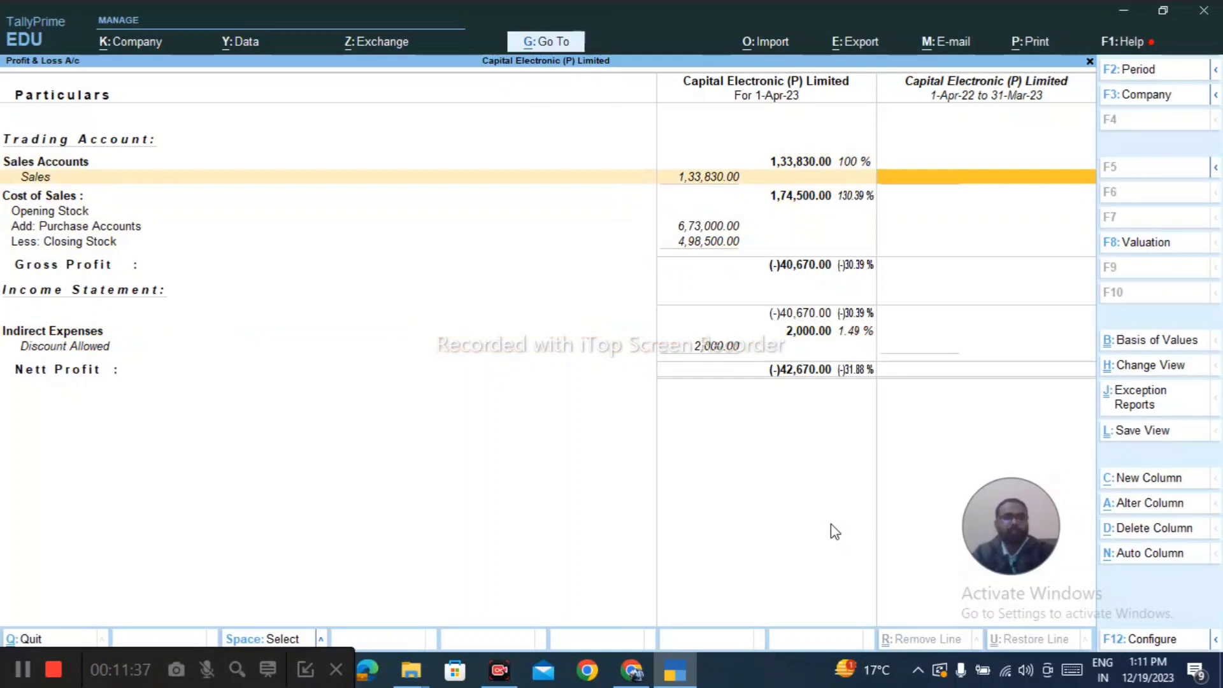
key("Escape")
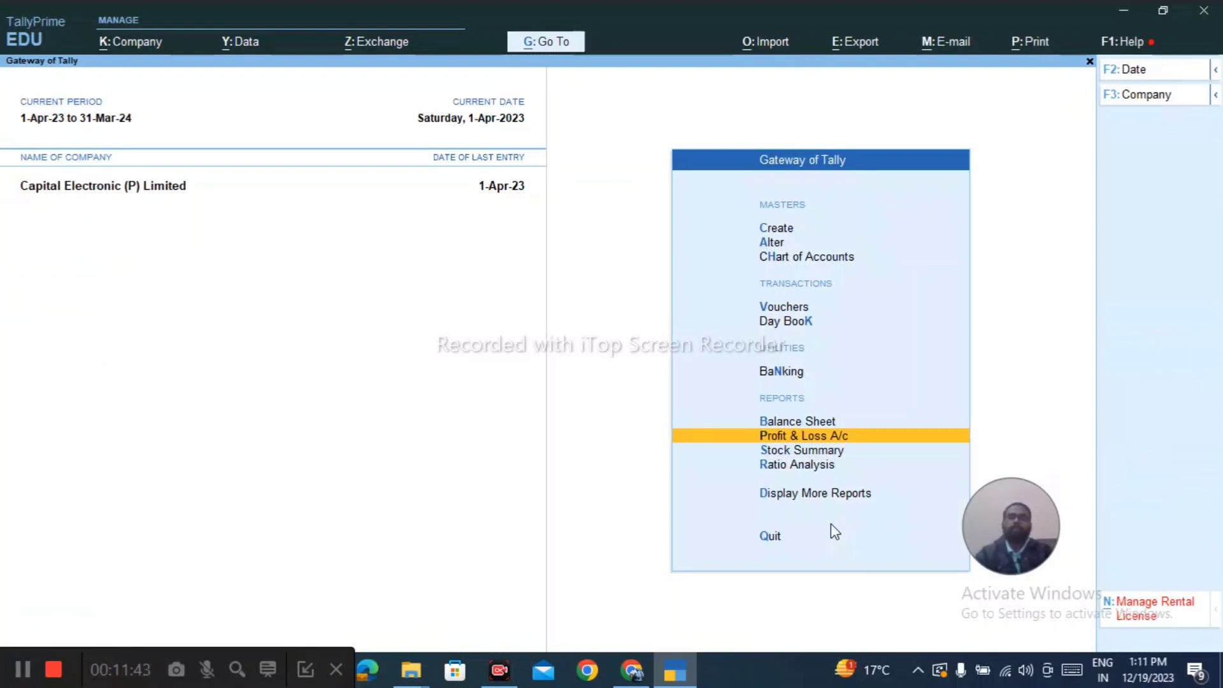
Examine the accounting reports offered under Display More Reports, from Trial Balance to Funds Flow.
key("d")
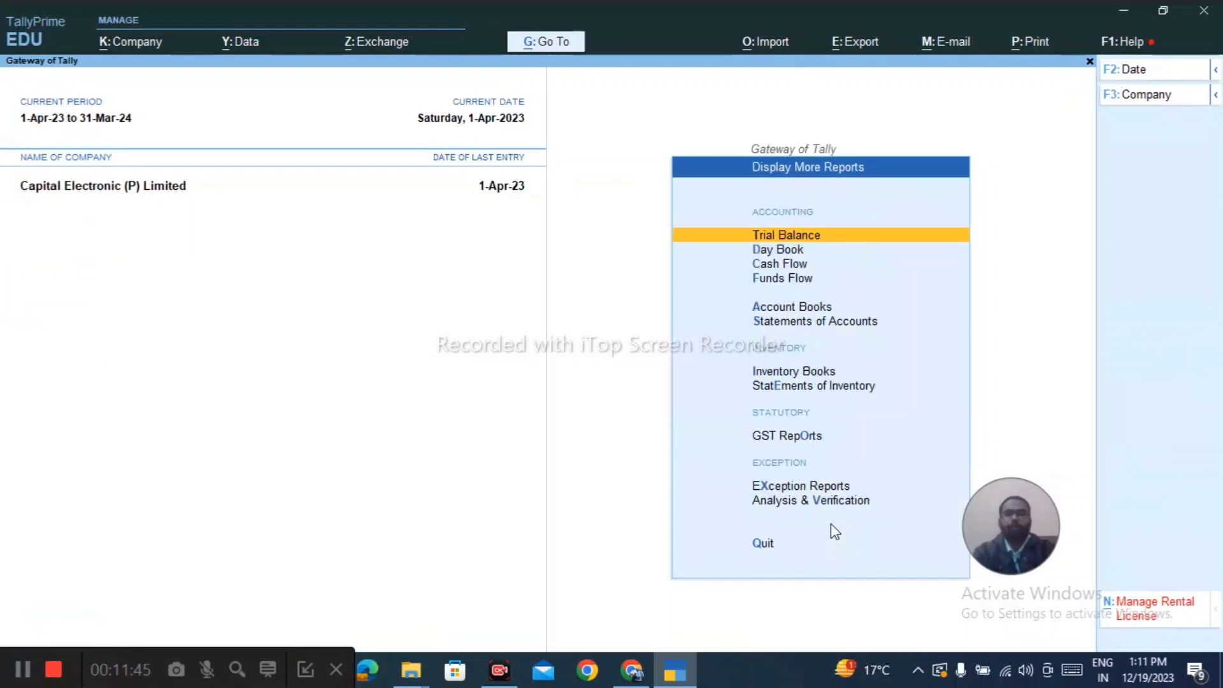
key("Down")
key("Down")
key("Down")
key("Up")
key("Up")
key("Up")
key("Down")
key("Down")
key("Down")
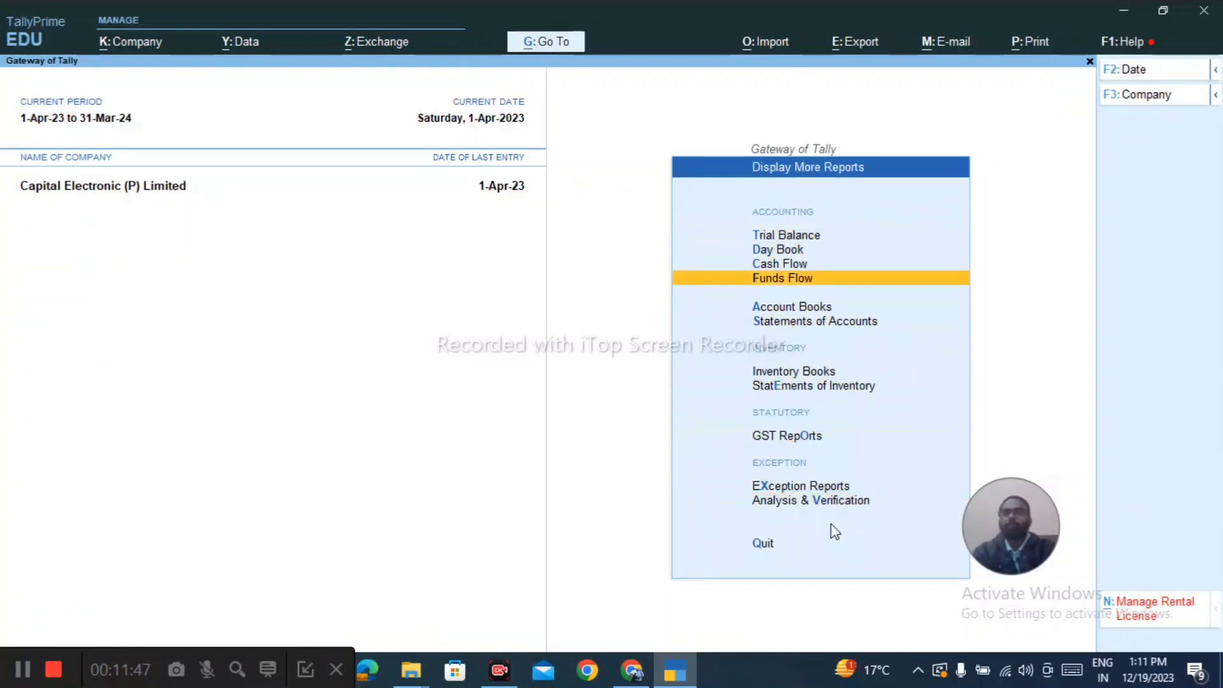
key("Up")
key("Up")
key("Up")
key("Up")
key("Down")
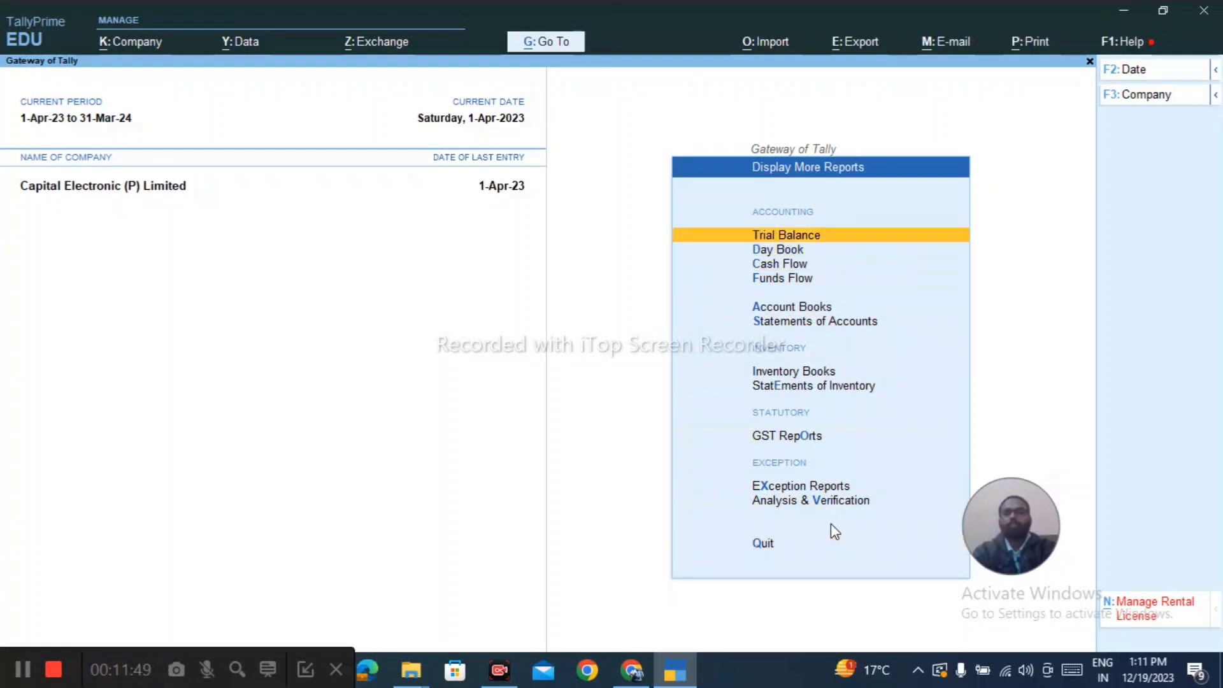
View the Trial Balance, show it in detailed form, and return to the list of additional reports.
key("Return")
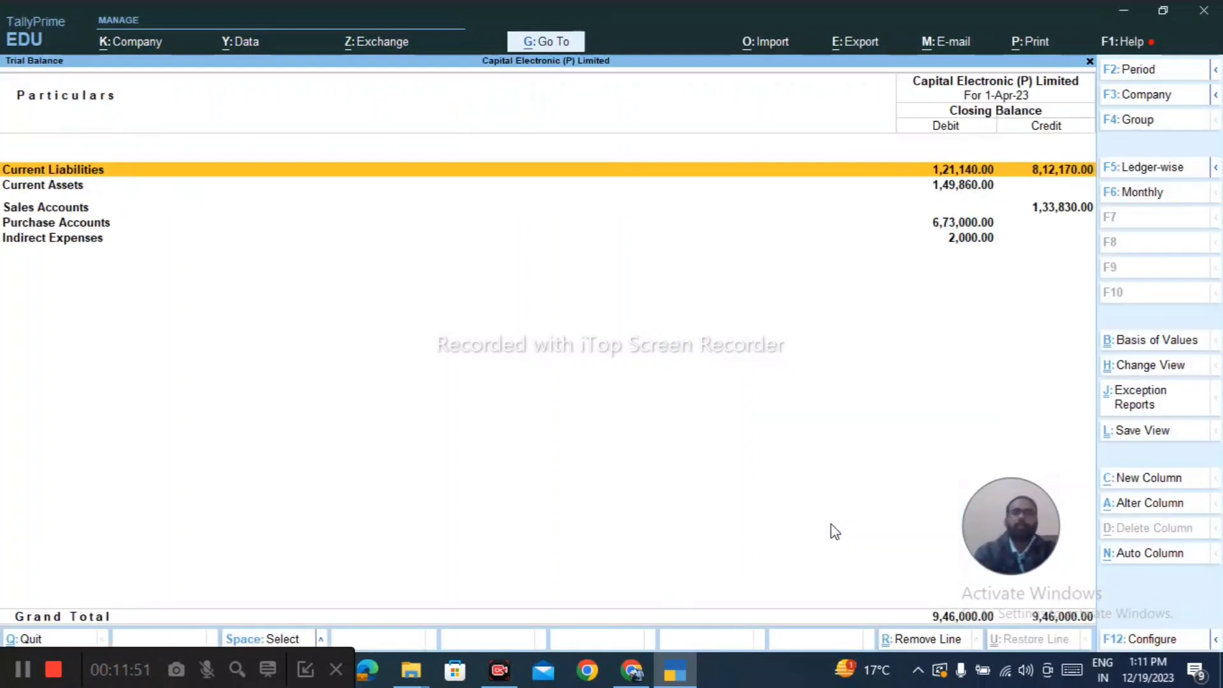
key("alt")
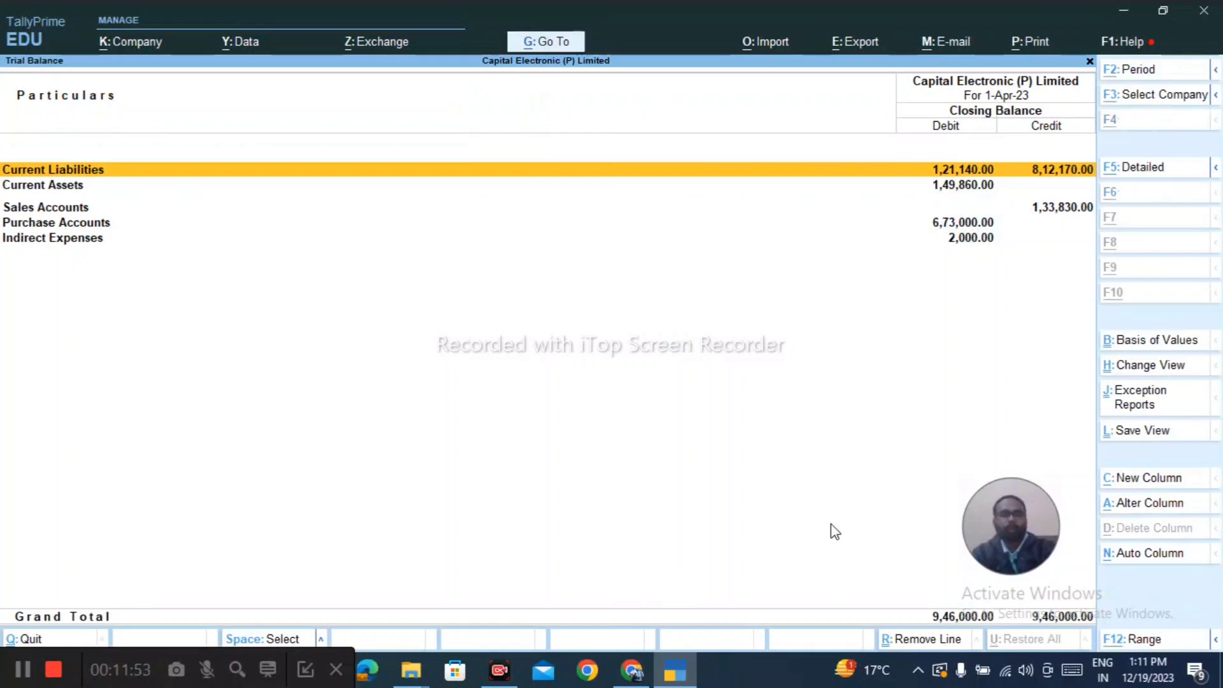
key("alt+F5")
key("Escape")
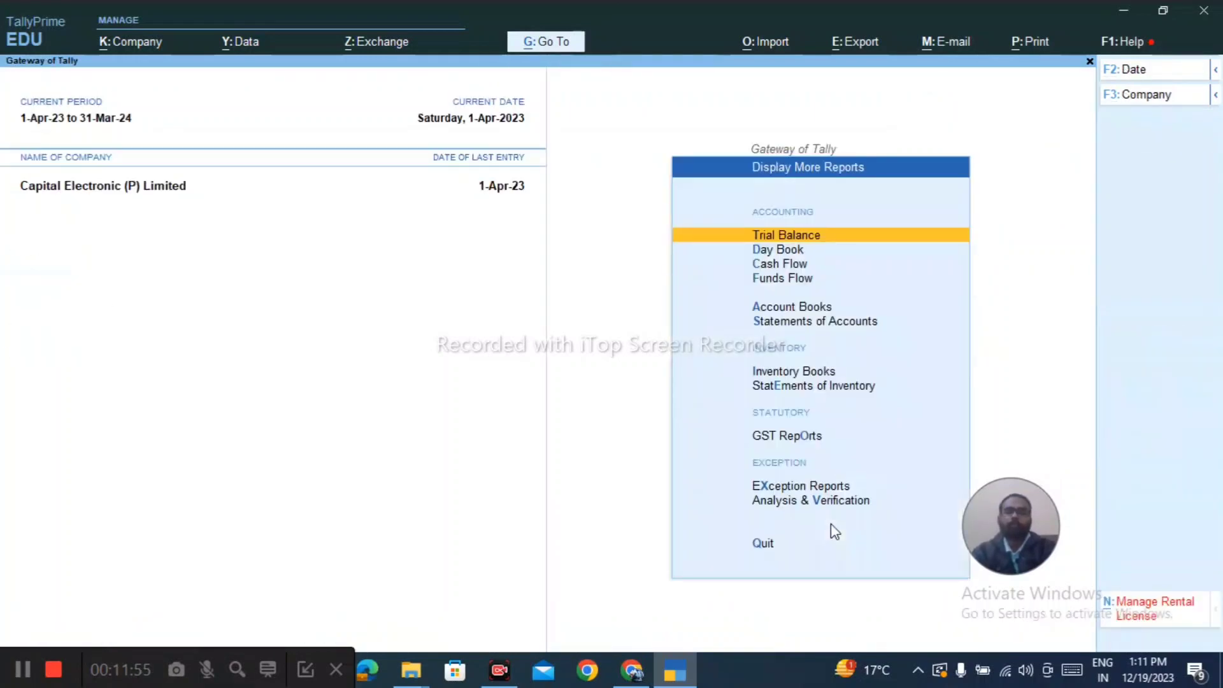
key("Escape")
key("Return")
key("Return")
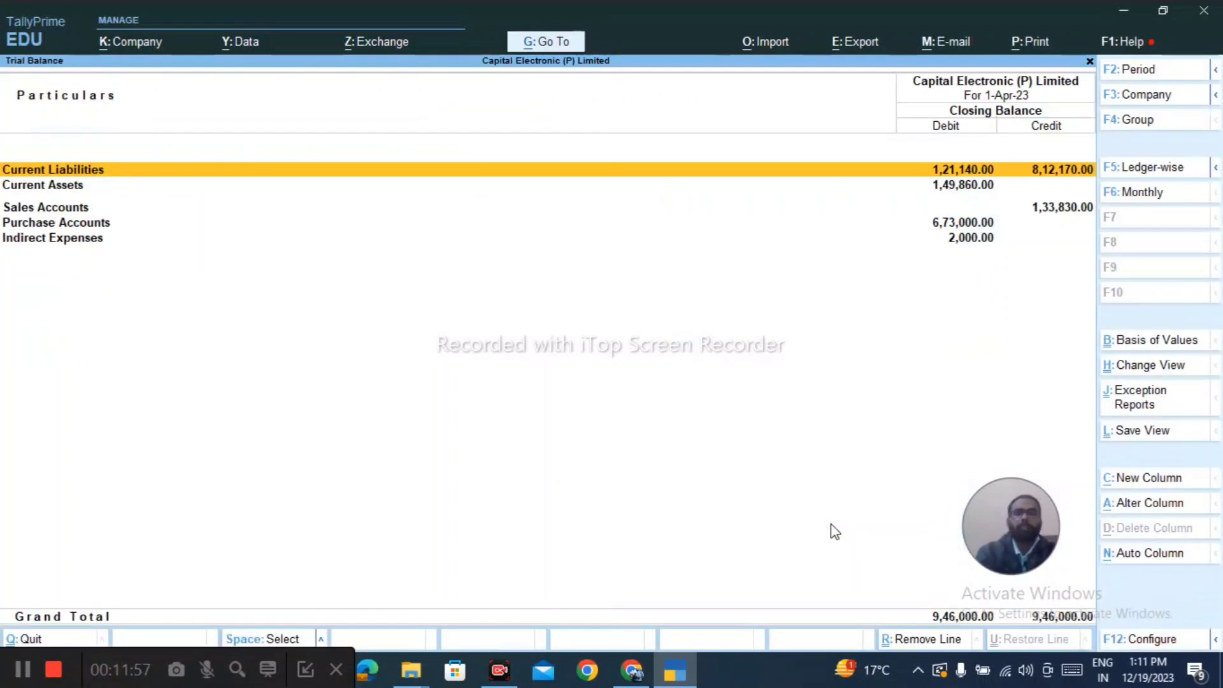
key("Escape")
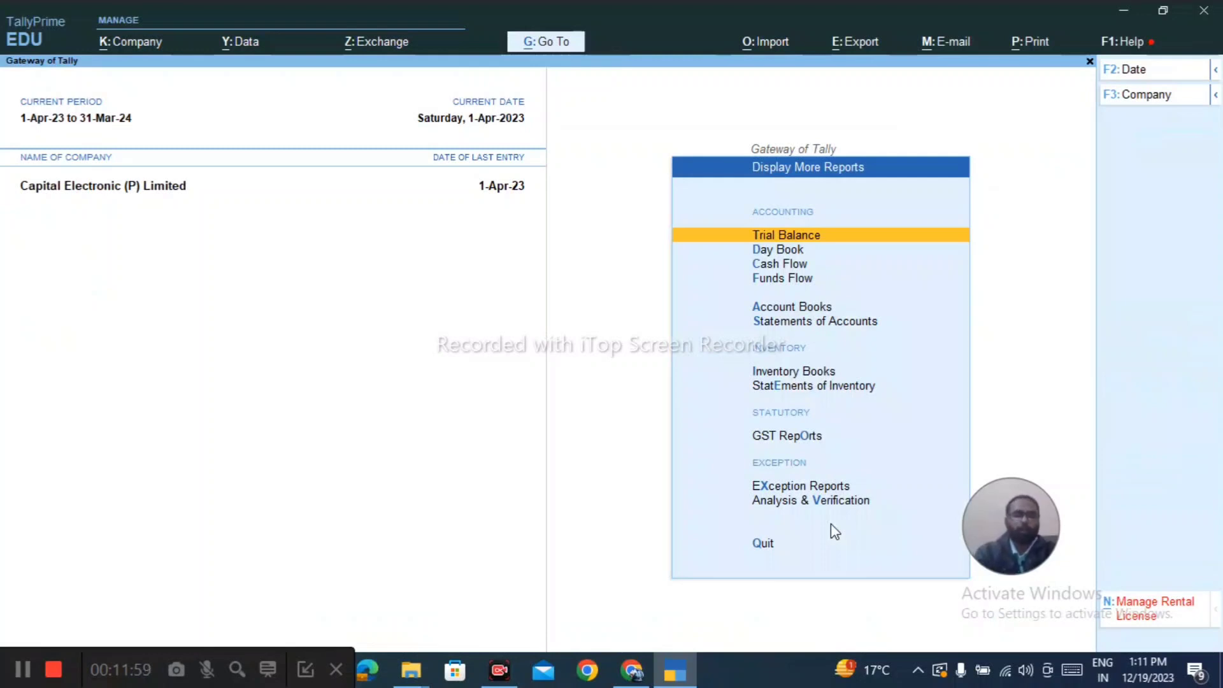
View the Day Book report and return to the Gateway of Tally.
key("Down")
key("Return")
key("Escape")
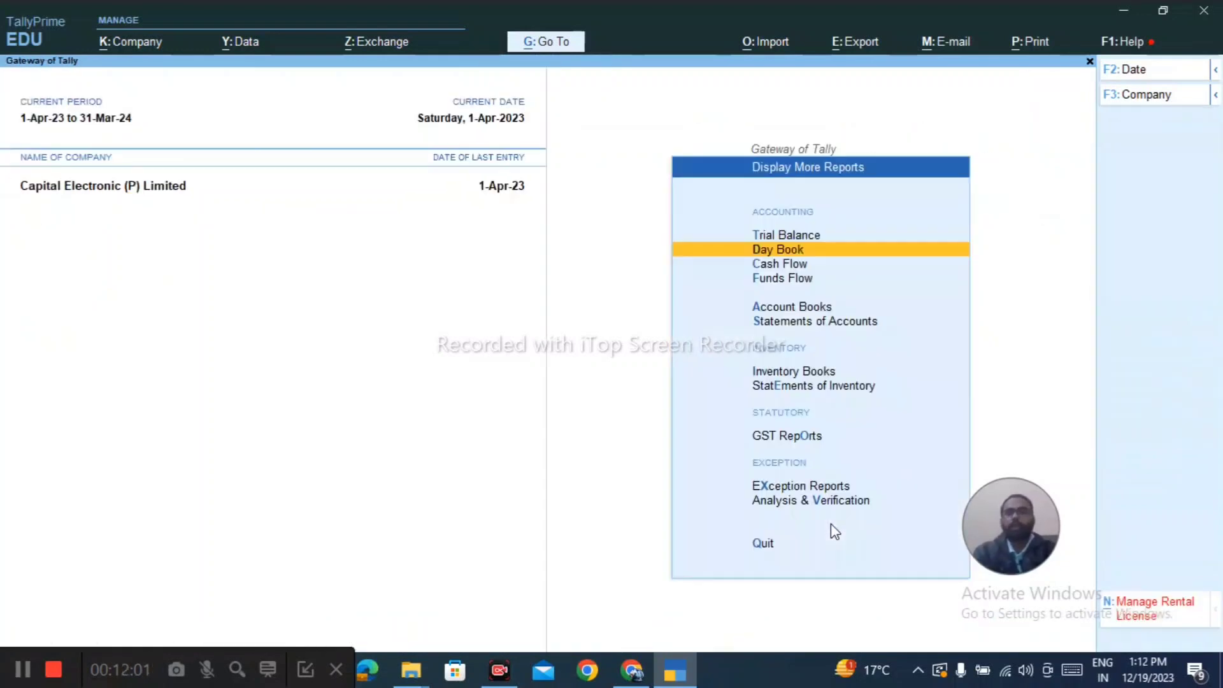
key("Down")
key("Escape")
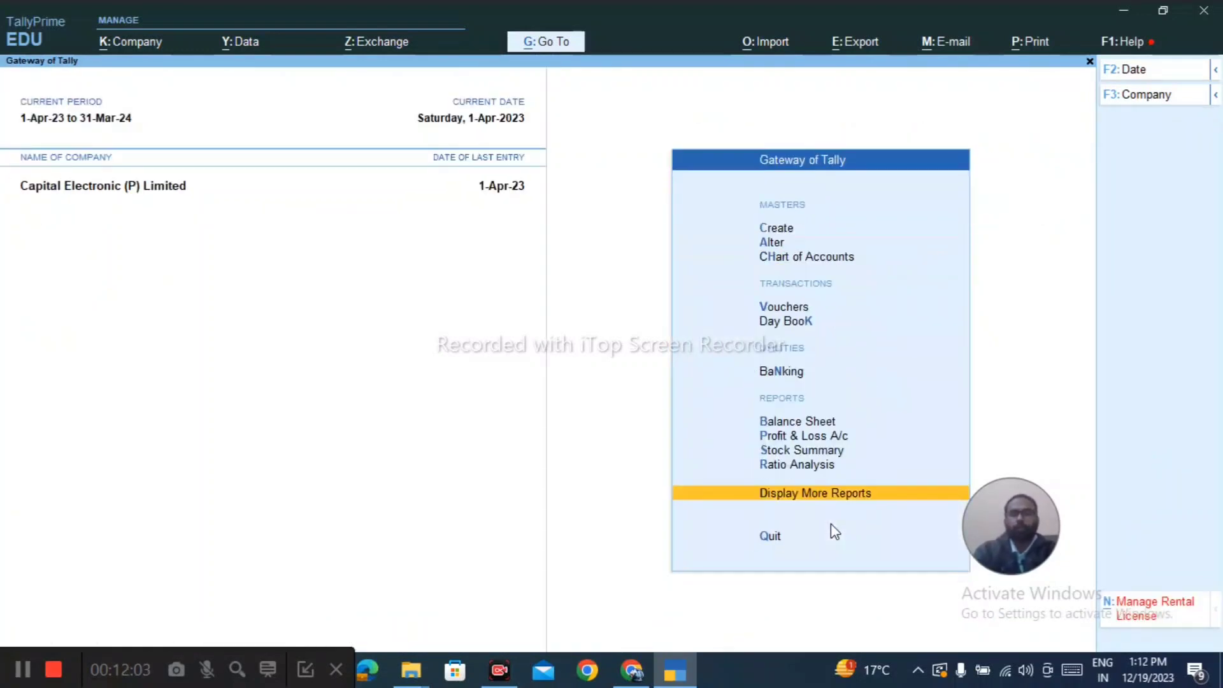
key("Return")
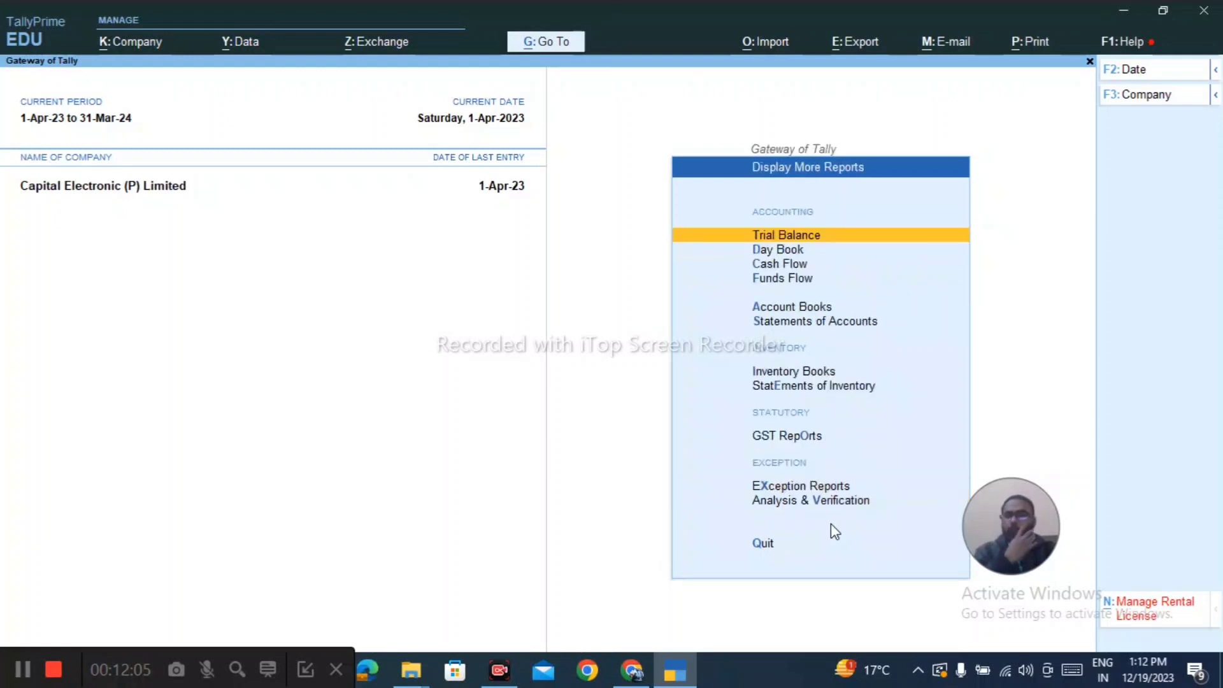
key("Escape")
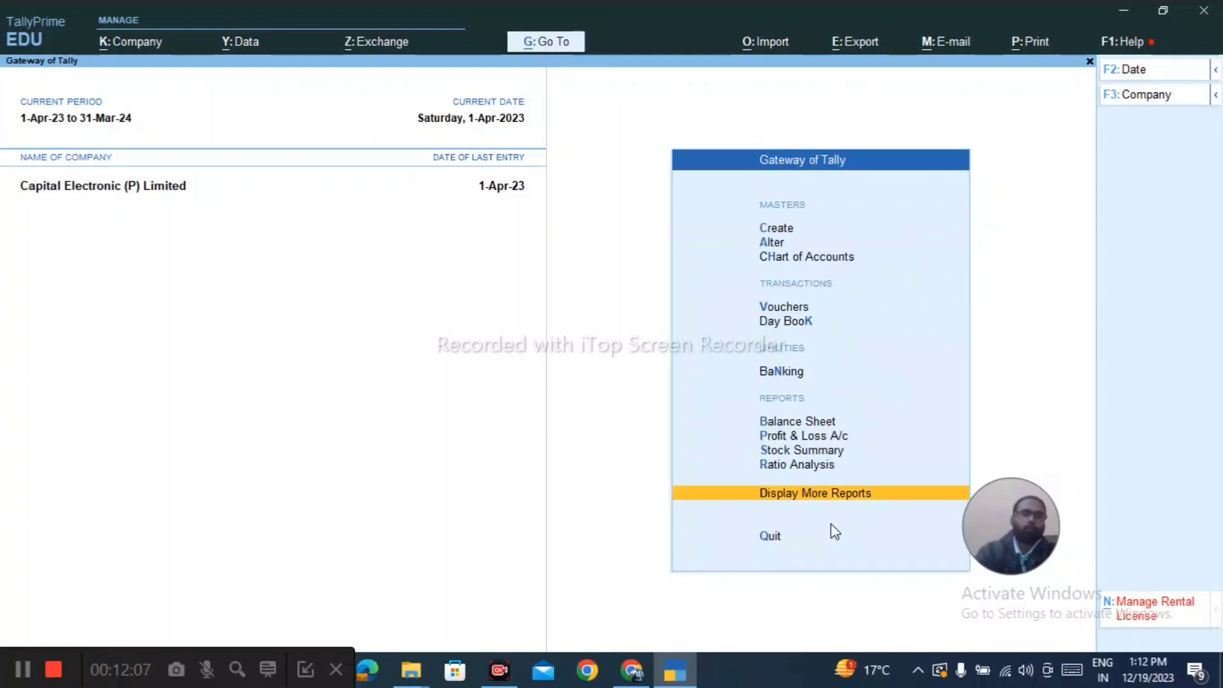
View the Cash Flow report and return to the Gateway of Tally.
key("Escape")
key("Escape")
key("d")
key("c")
key("Escape")
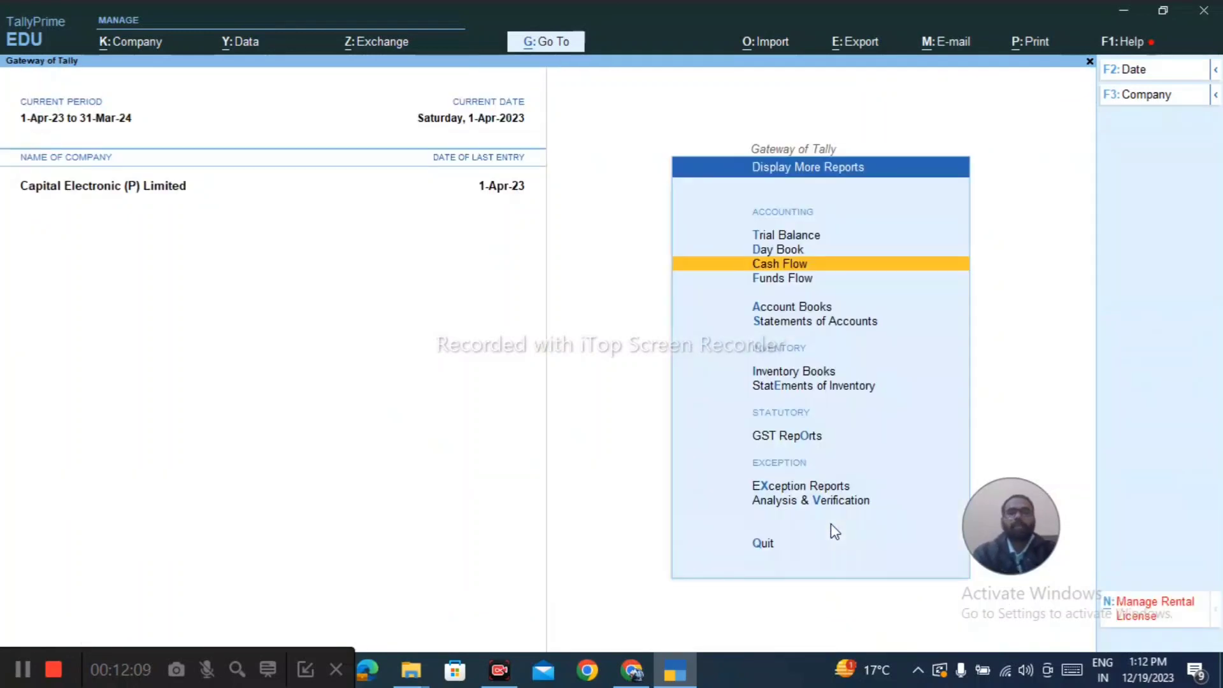
key("y")
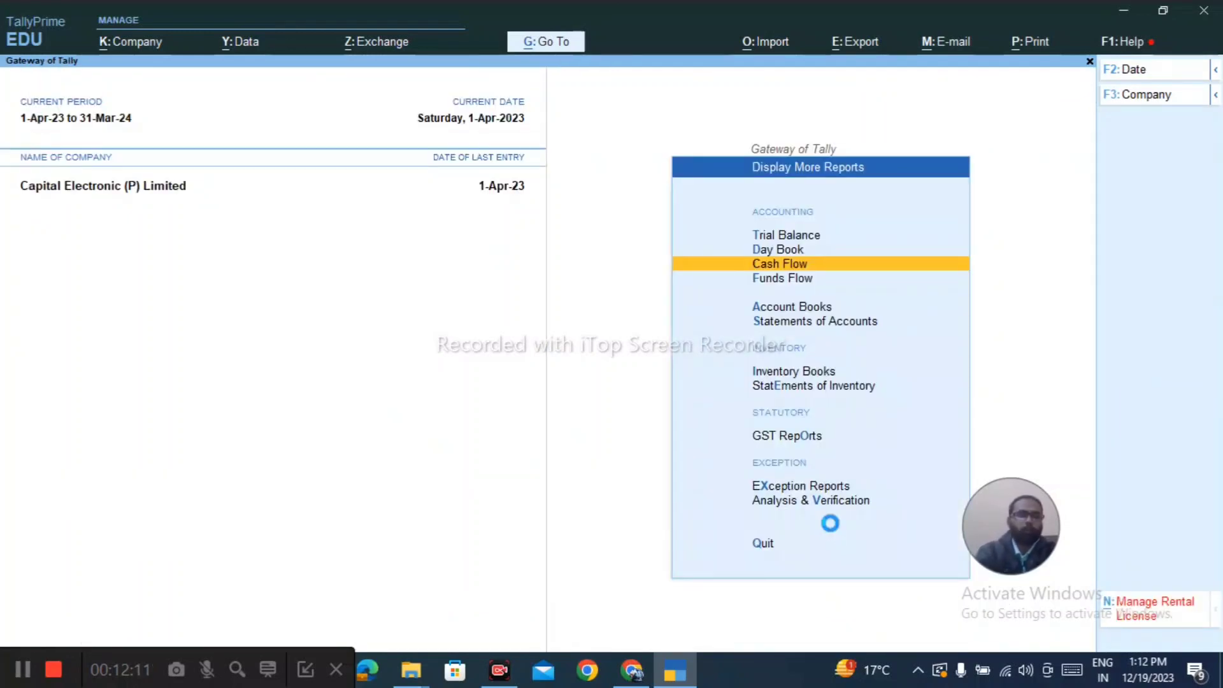
key("Escape")
key("Escape")
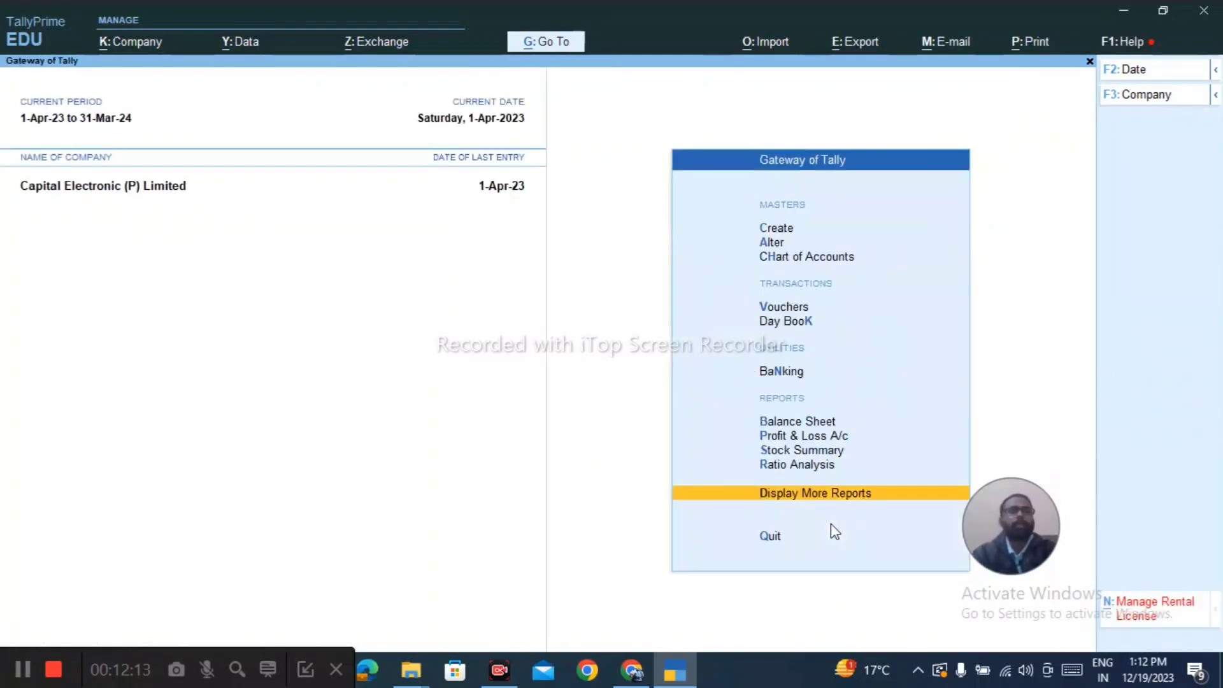
View the Funds Flow report and return to the list of additional reports.
key("Escape")
key("Escape")
key("d")
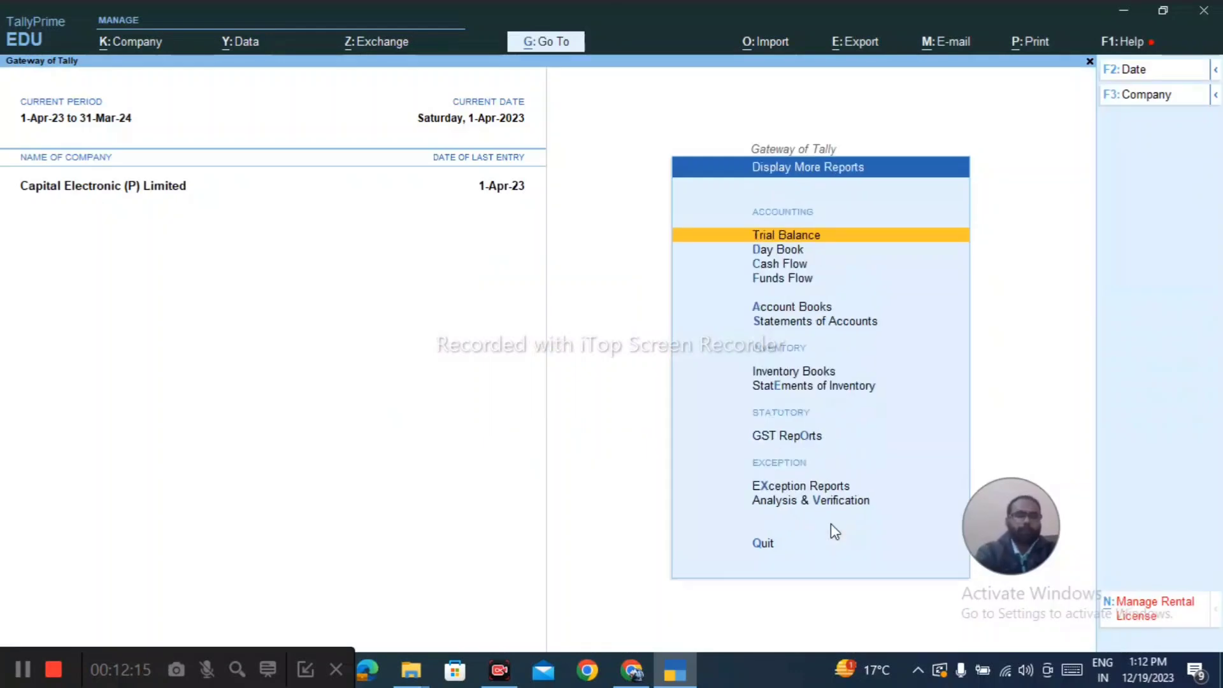
key("f")
key("Escape")
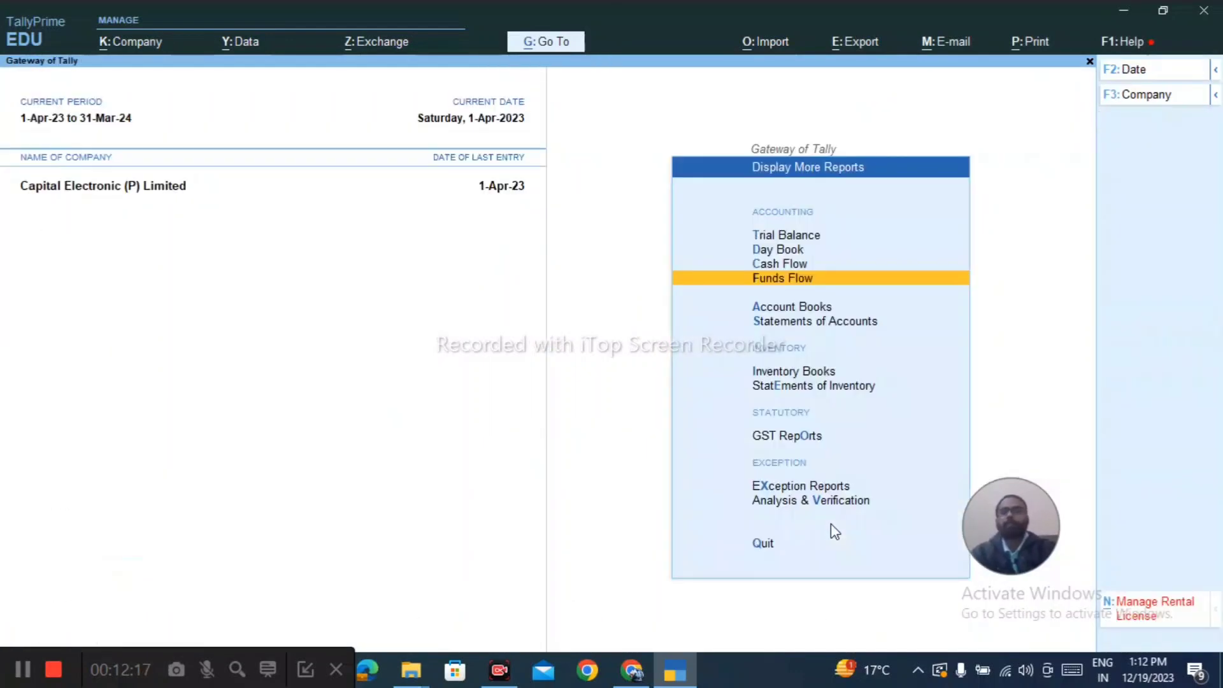
key("Escape")
key("d")
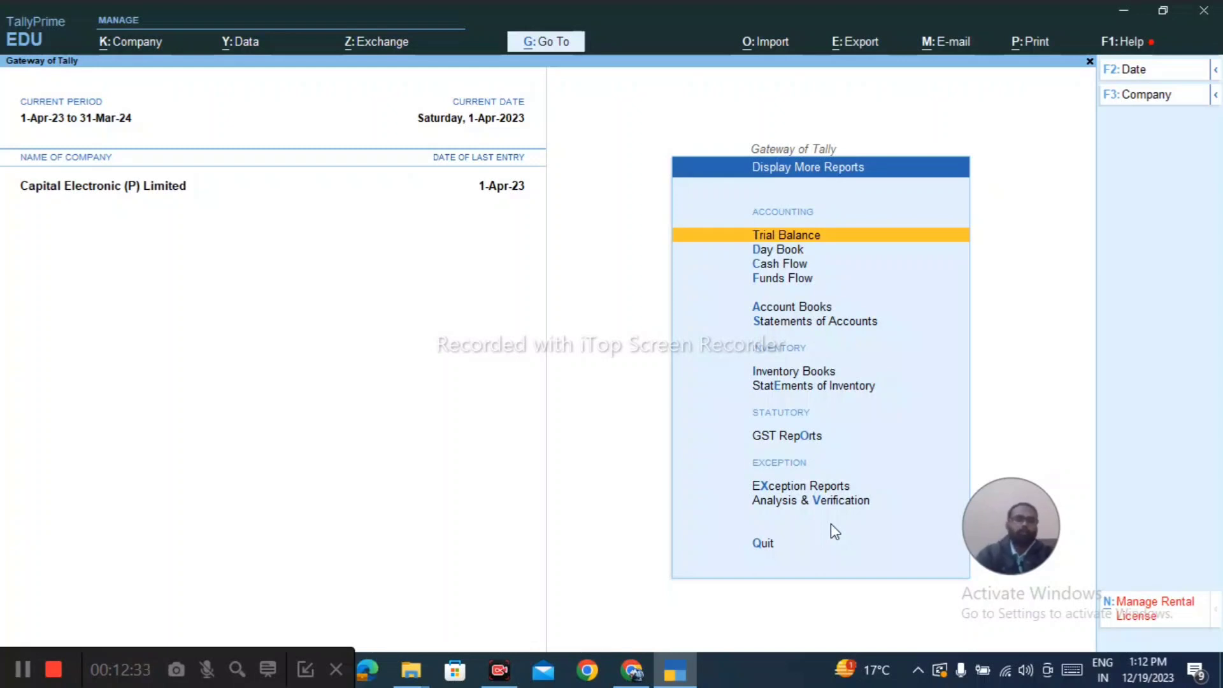
View the GSTR-1 return from the GST Reports and close it.
key("Escape")
key("Escape")
key("Escape")
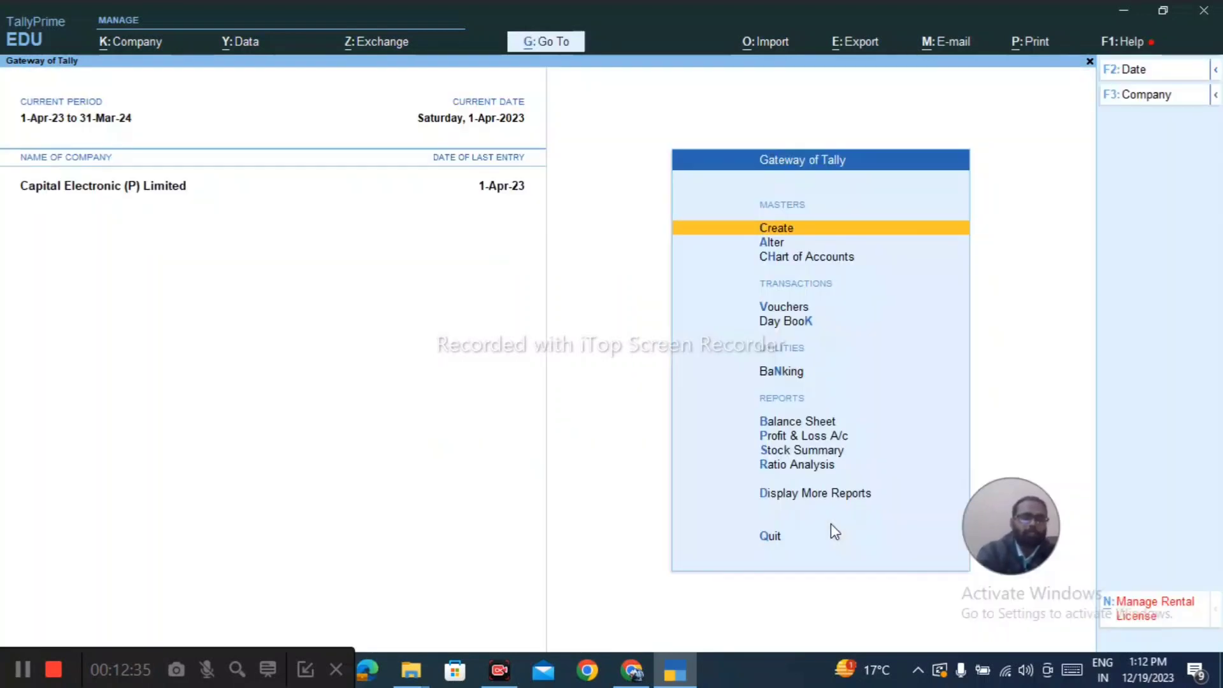
key("d")
key("g")
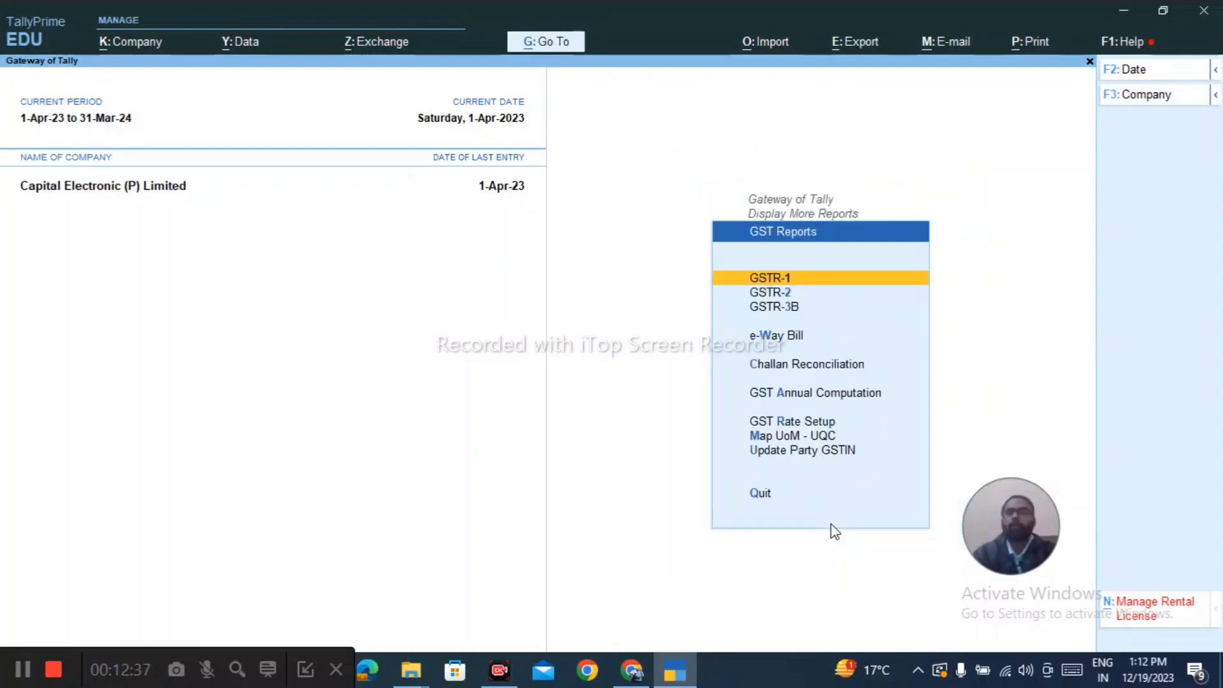
key("Return")
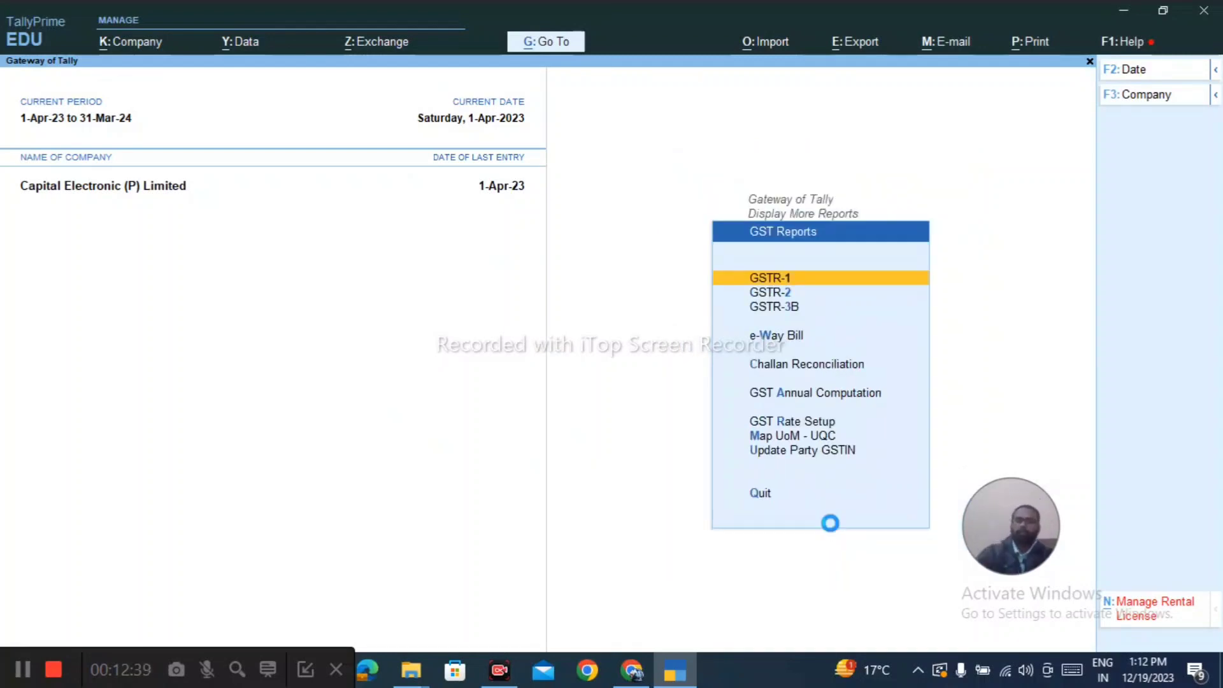
key("Escape")
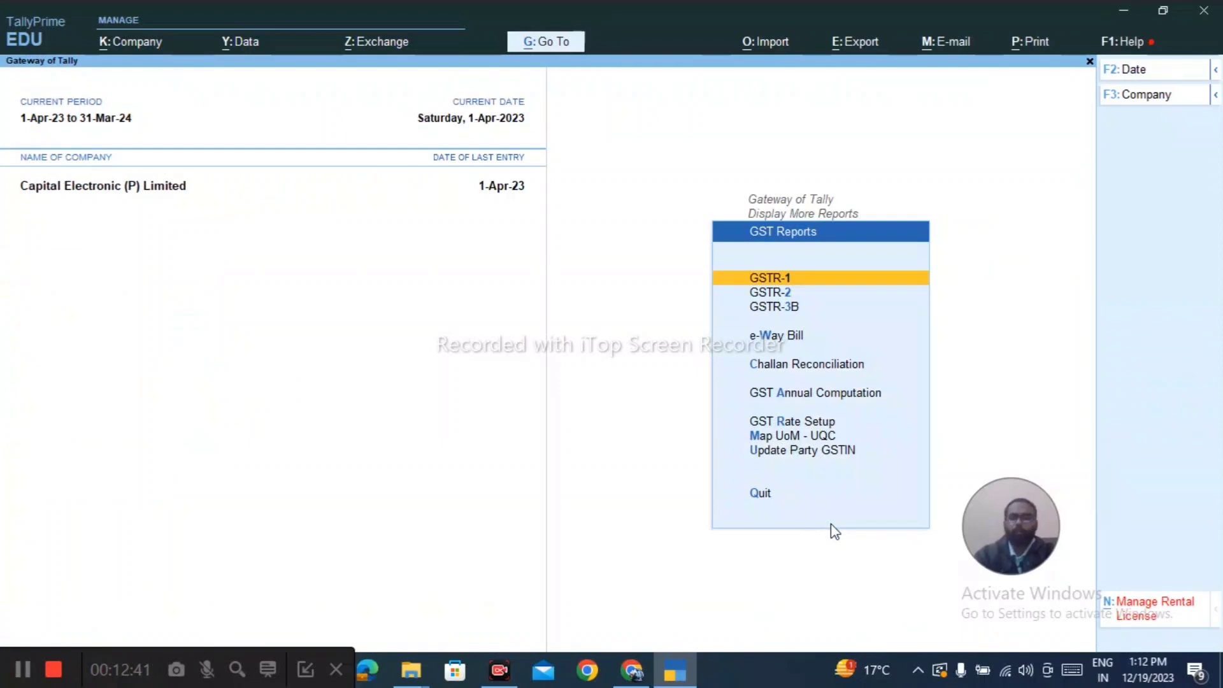
View the GSTR-2 and GSTR-3B returns, closing each one.
key("2")
key("Escape")
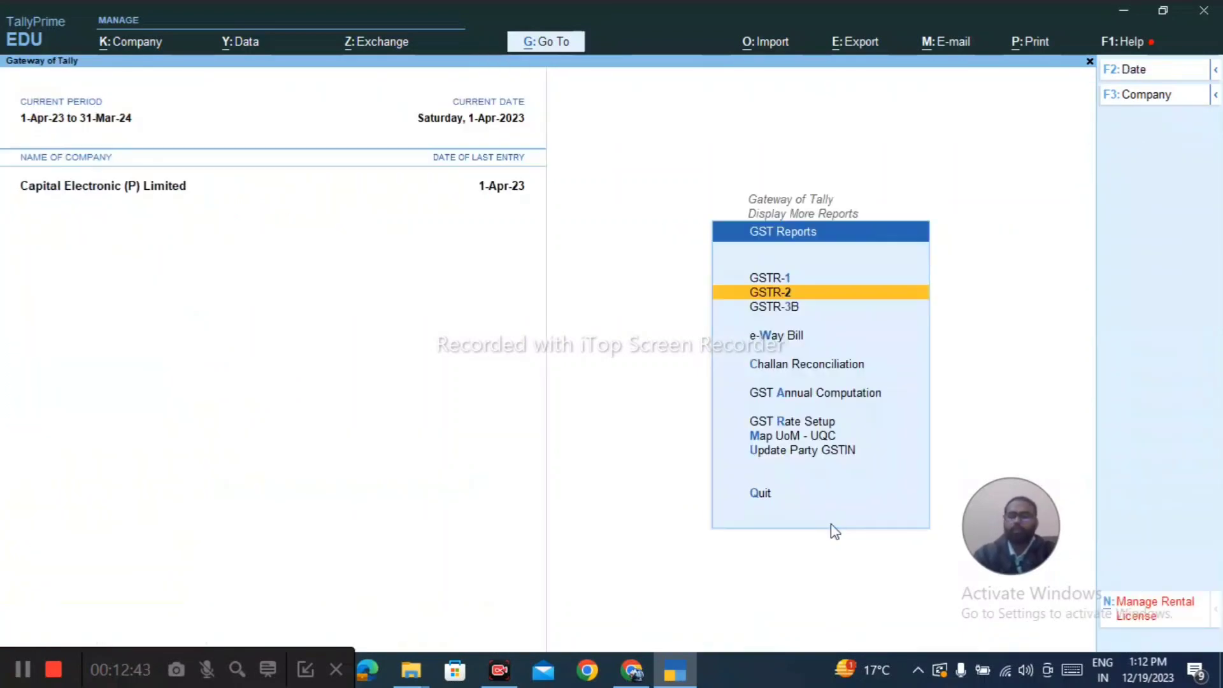
key("3")
key("Escape")
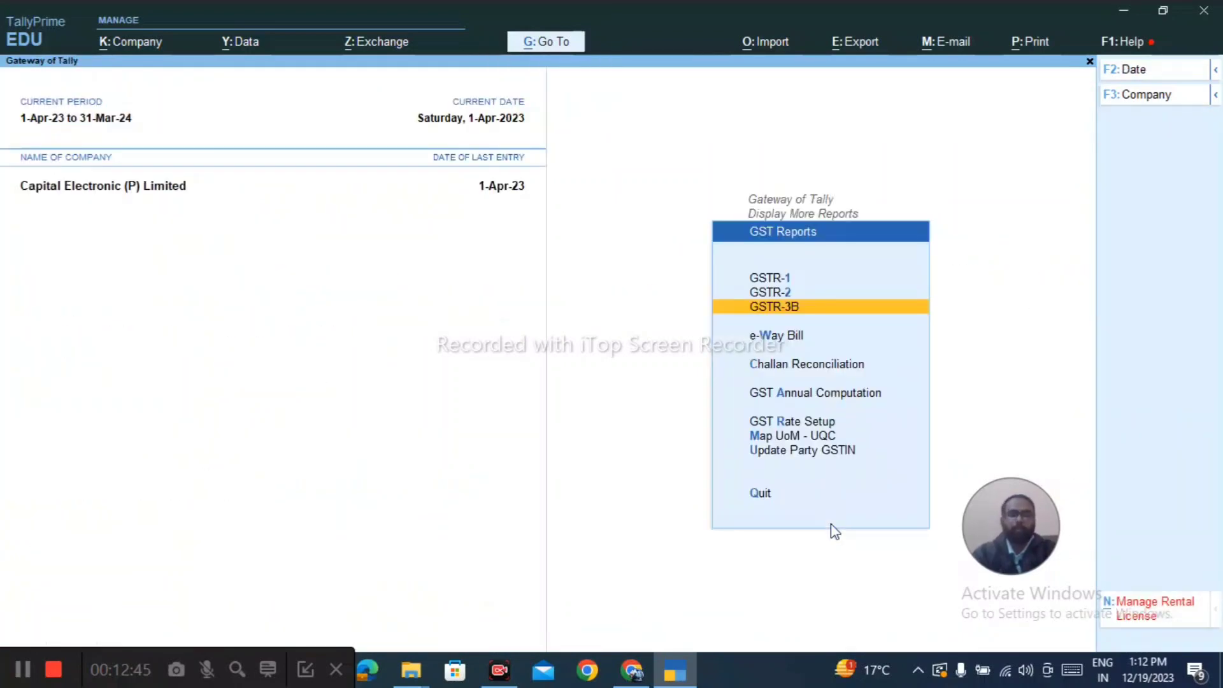
View the e-Way Bill and Challan Reconciliation reports, closing each one.
key("w")
key("Escape")
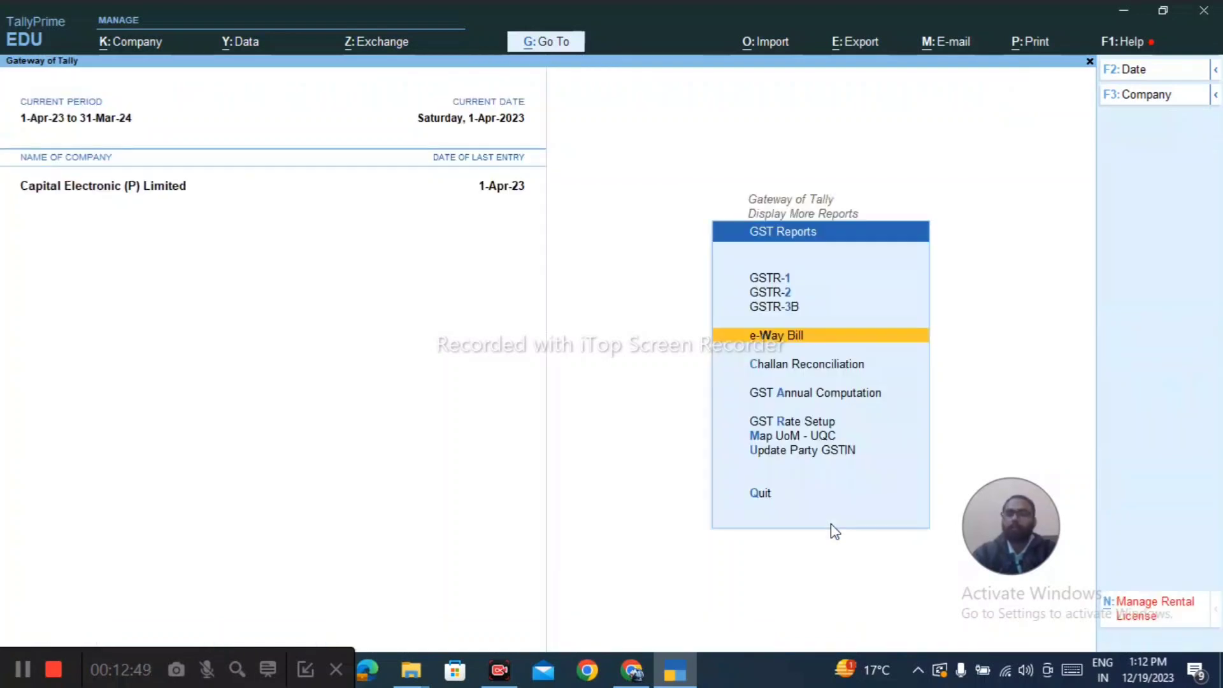
key("c")
key("Escape")
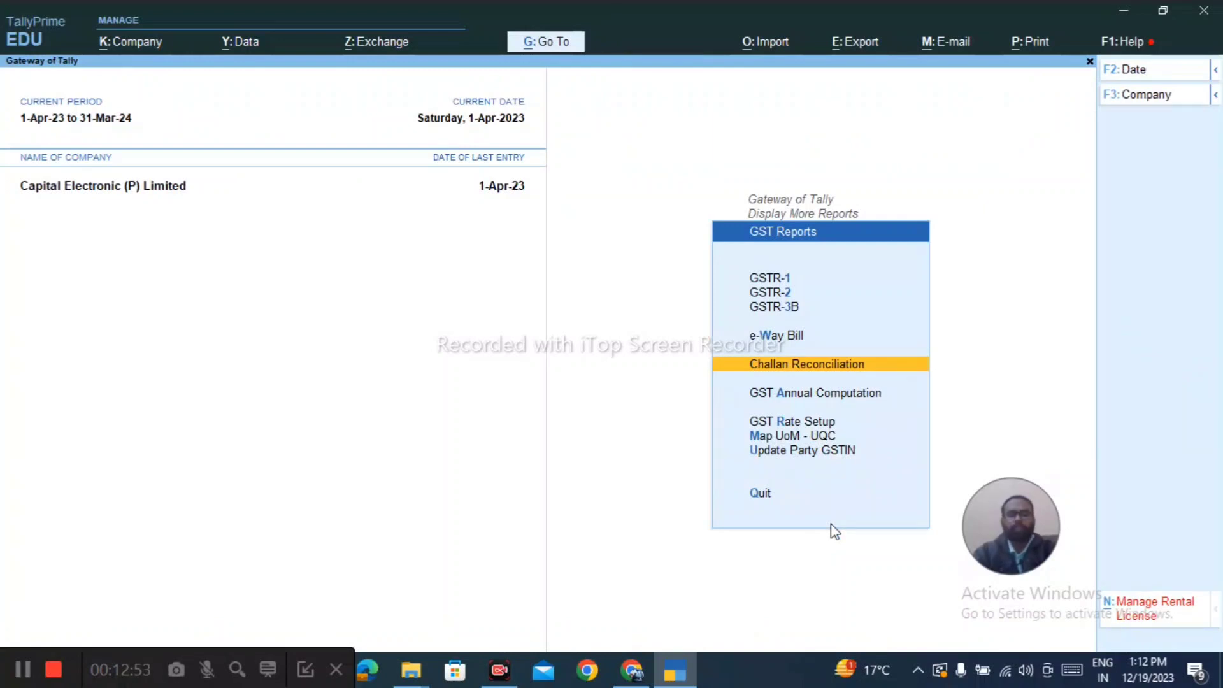
View the GST Annual Computation and return to the Gateway of Tally.
key("a")
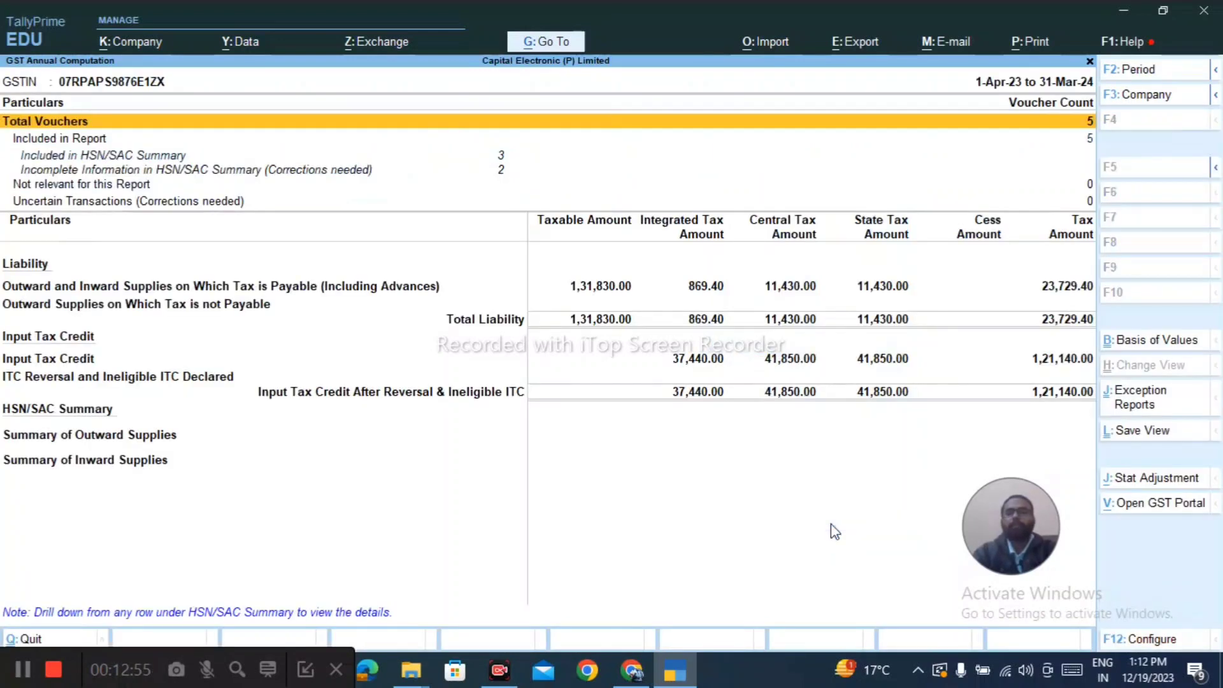
key("Escape")
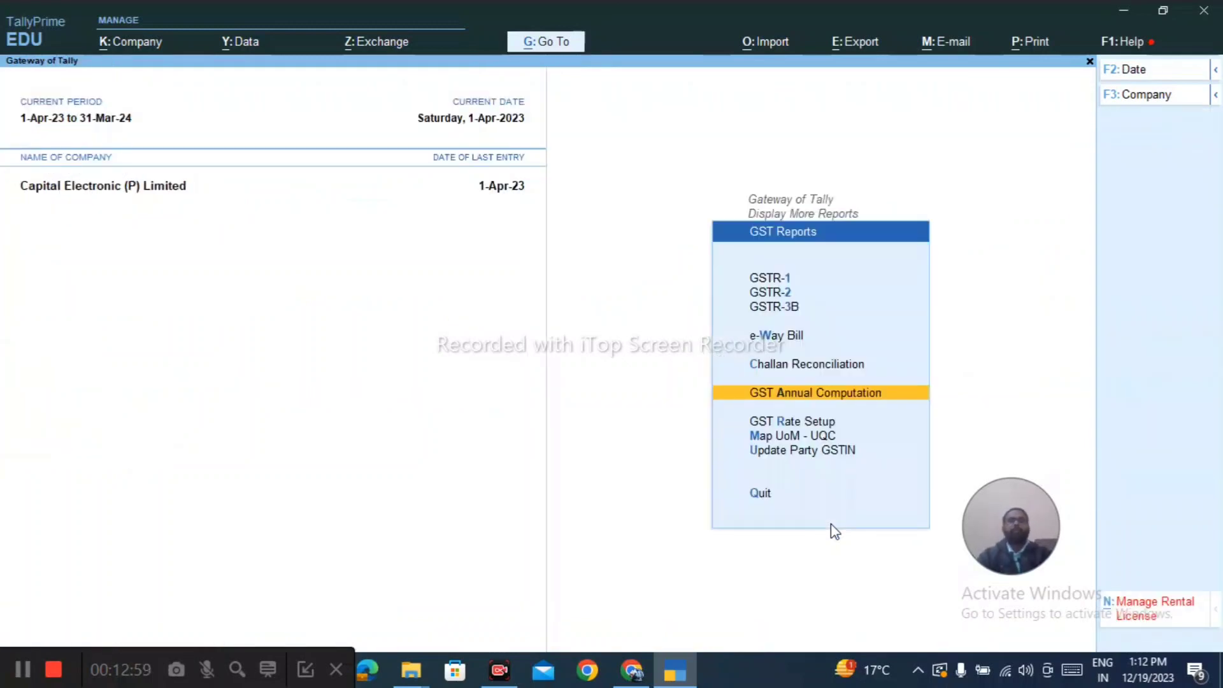
key("Escape")
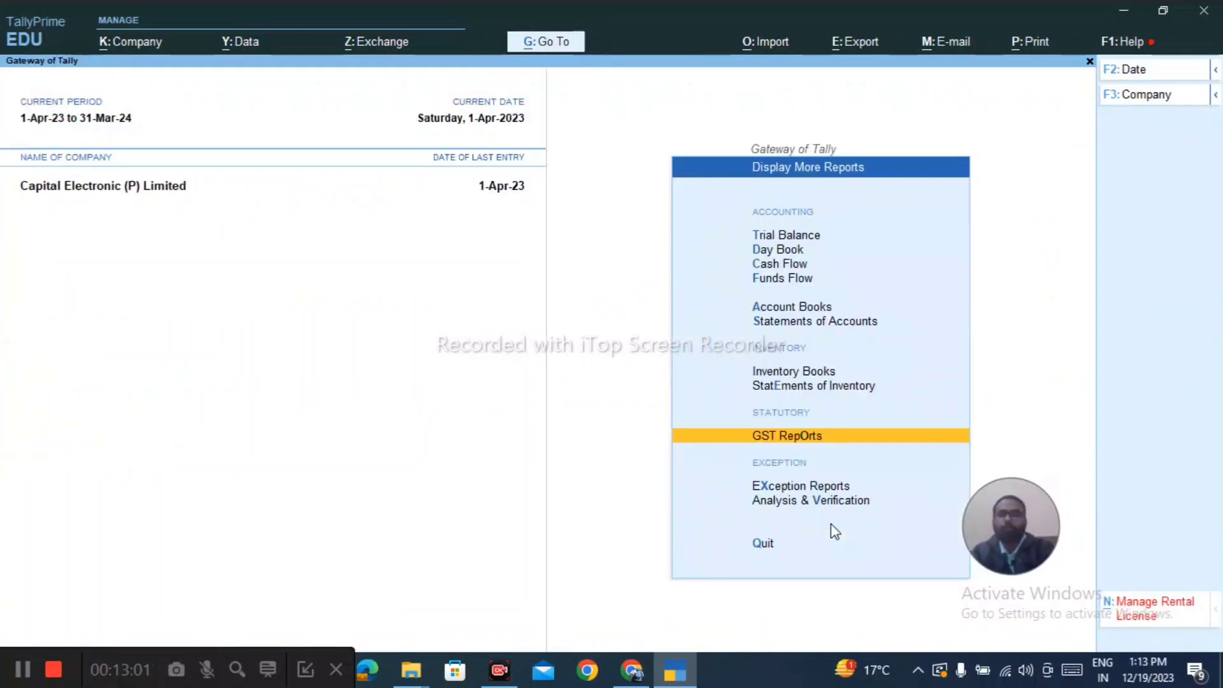
key("Escape")
key("Escape")
key("Escape")
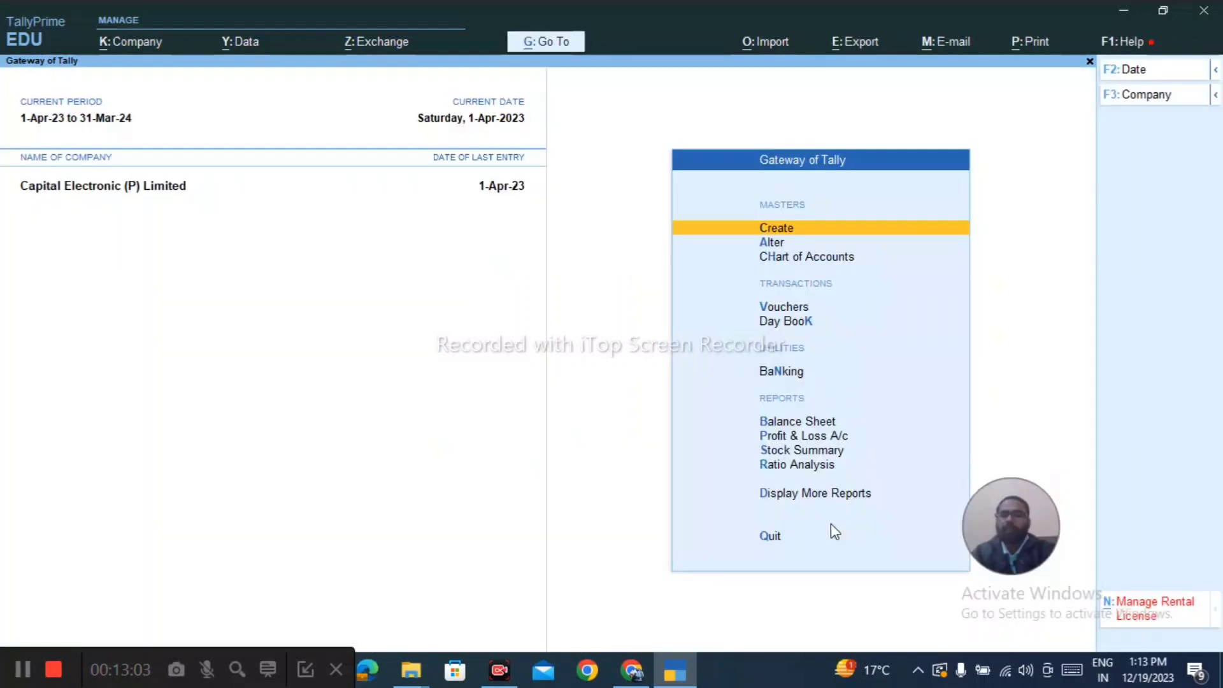
key("Down")
key("Down")
key("Down")
key("Down")
key("Down")
key("Down")
key("Down")
key("Down")
key("Down")
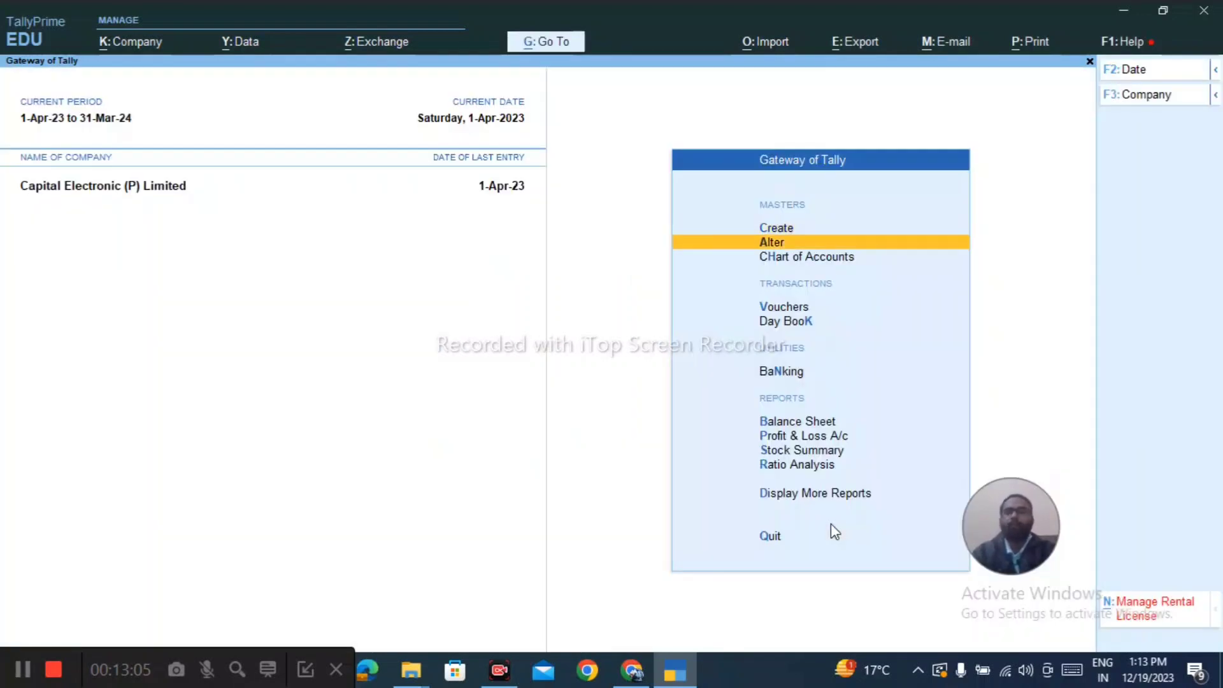
key("Up")
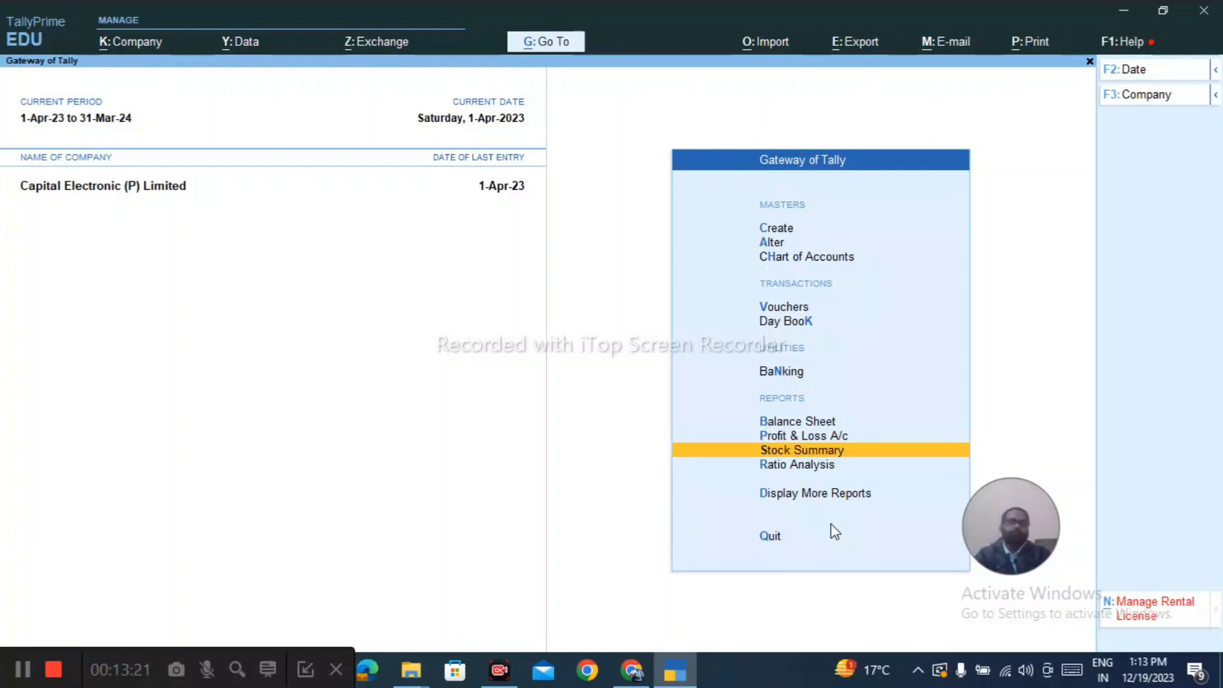
key("Escape")
key("Escape")
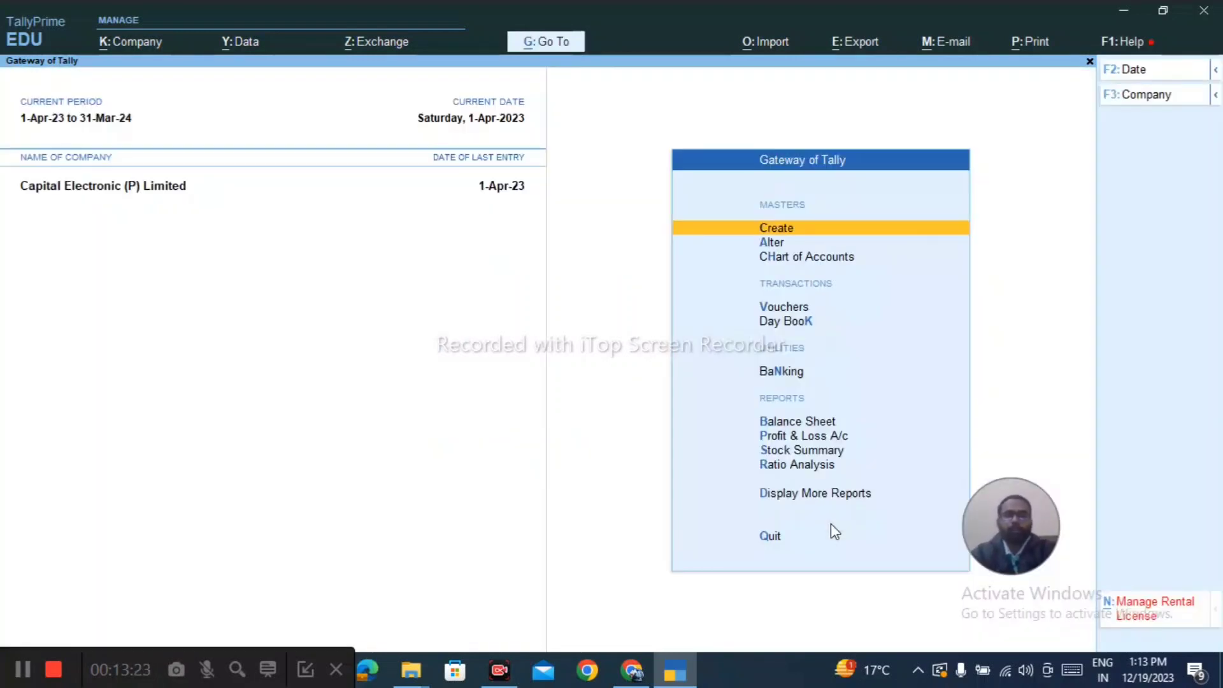